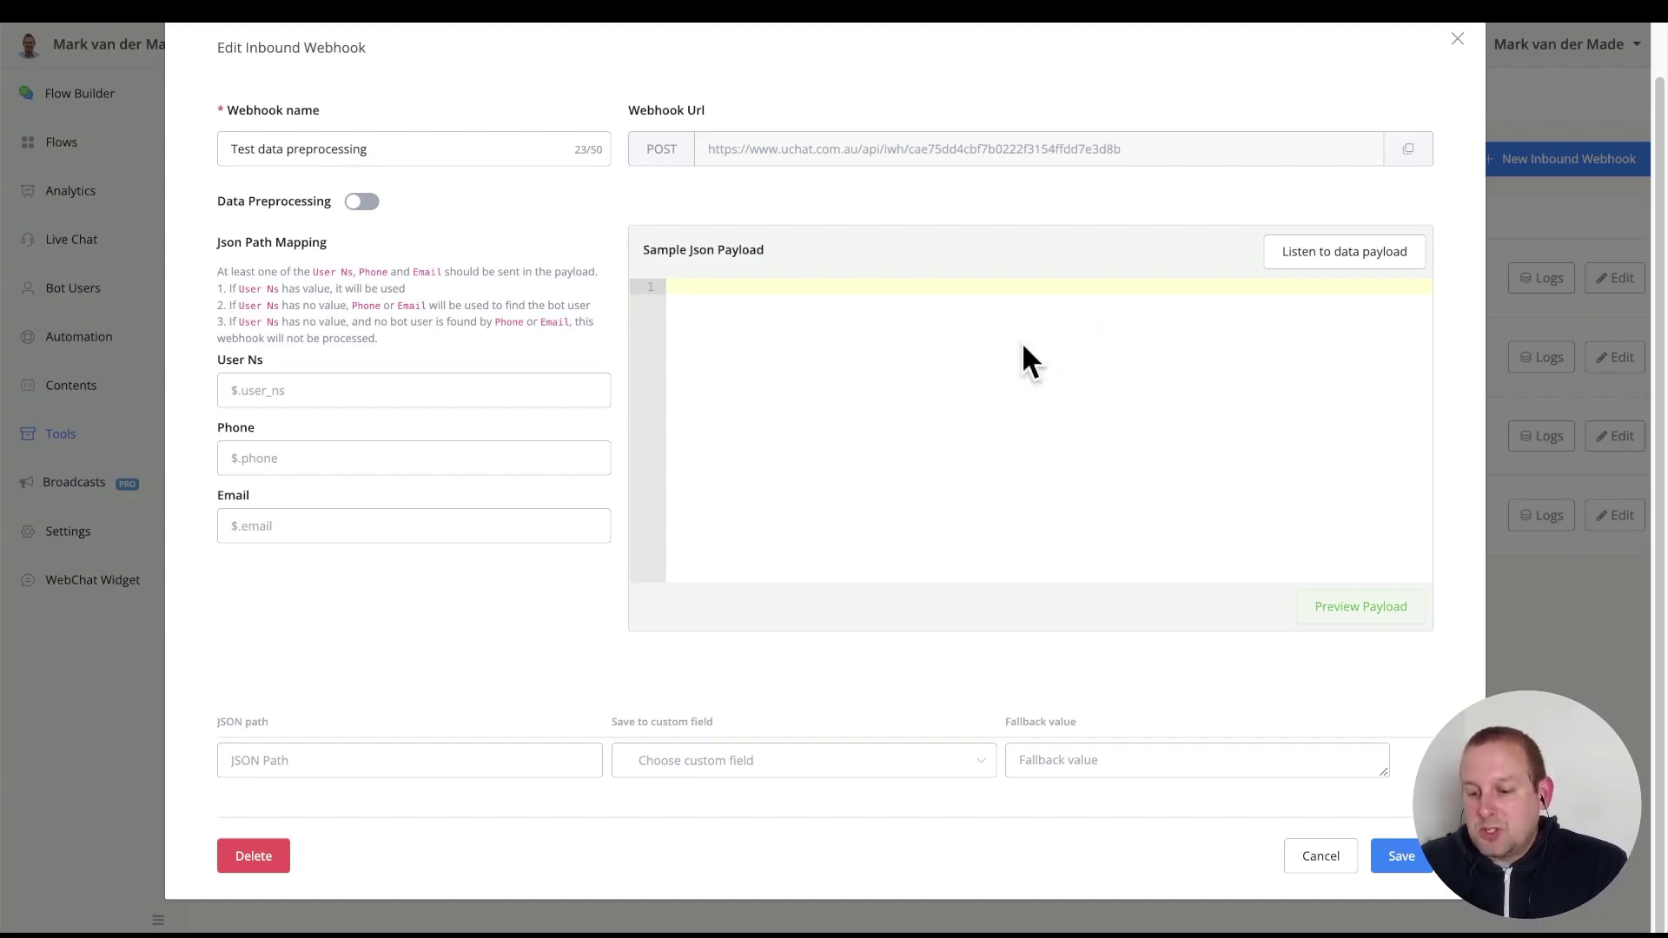
Step: Open the listener for a sample JSON payload on the 'Test data preprocessing' webhook URL
{"action": "left_click", "coordinate": [1323, 255]}
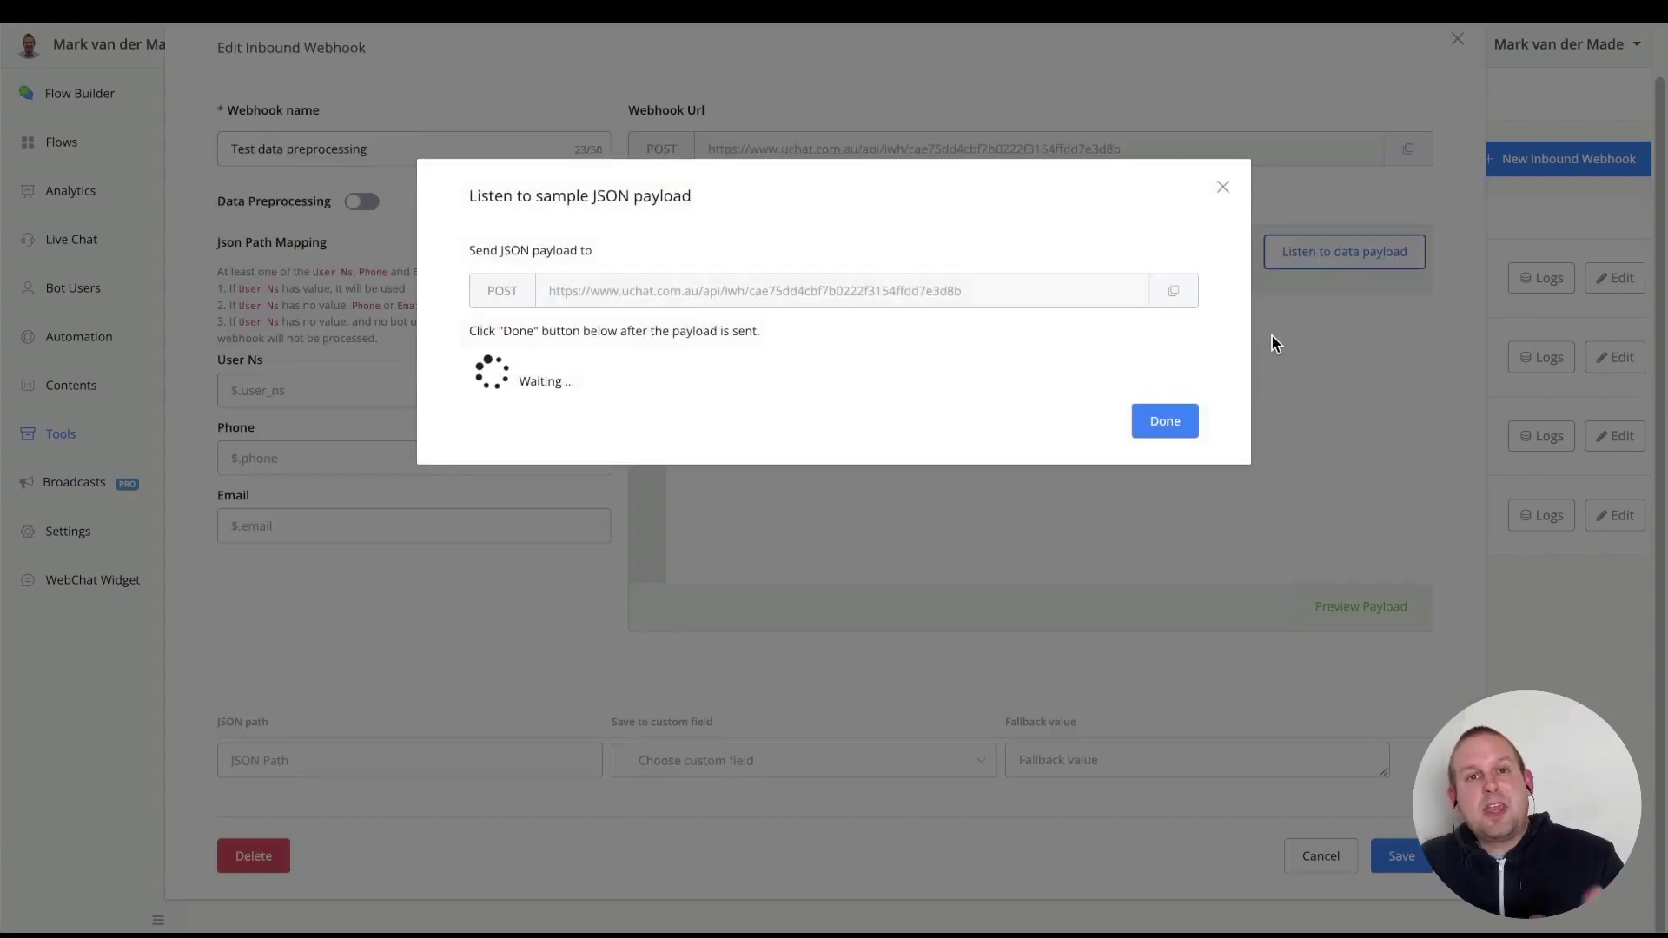
Step: Send the name-and-phone JSON body from Postman to the webhook URL, then return to UChat
{"action": "key", "text": "alt+Tab"}
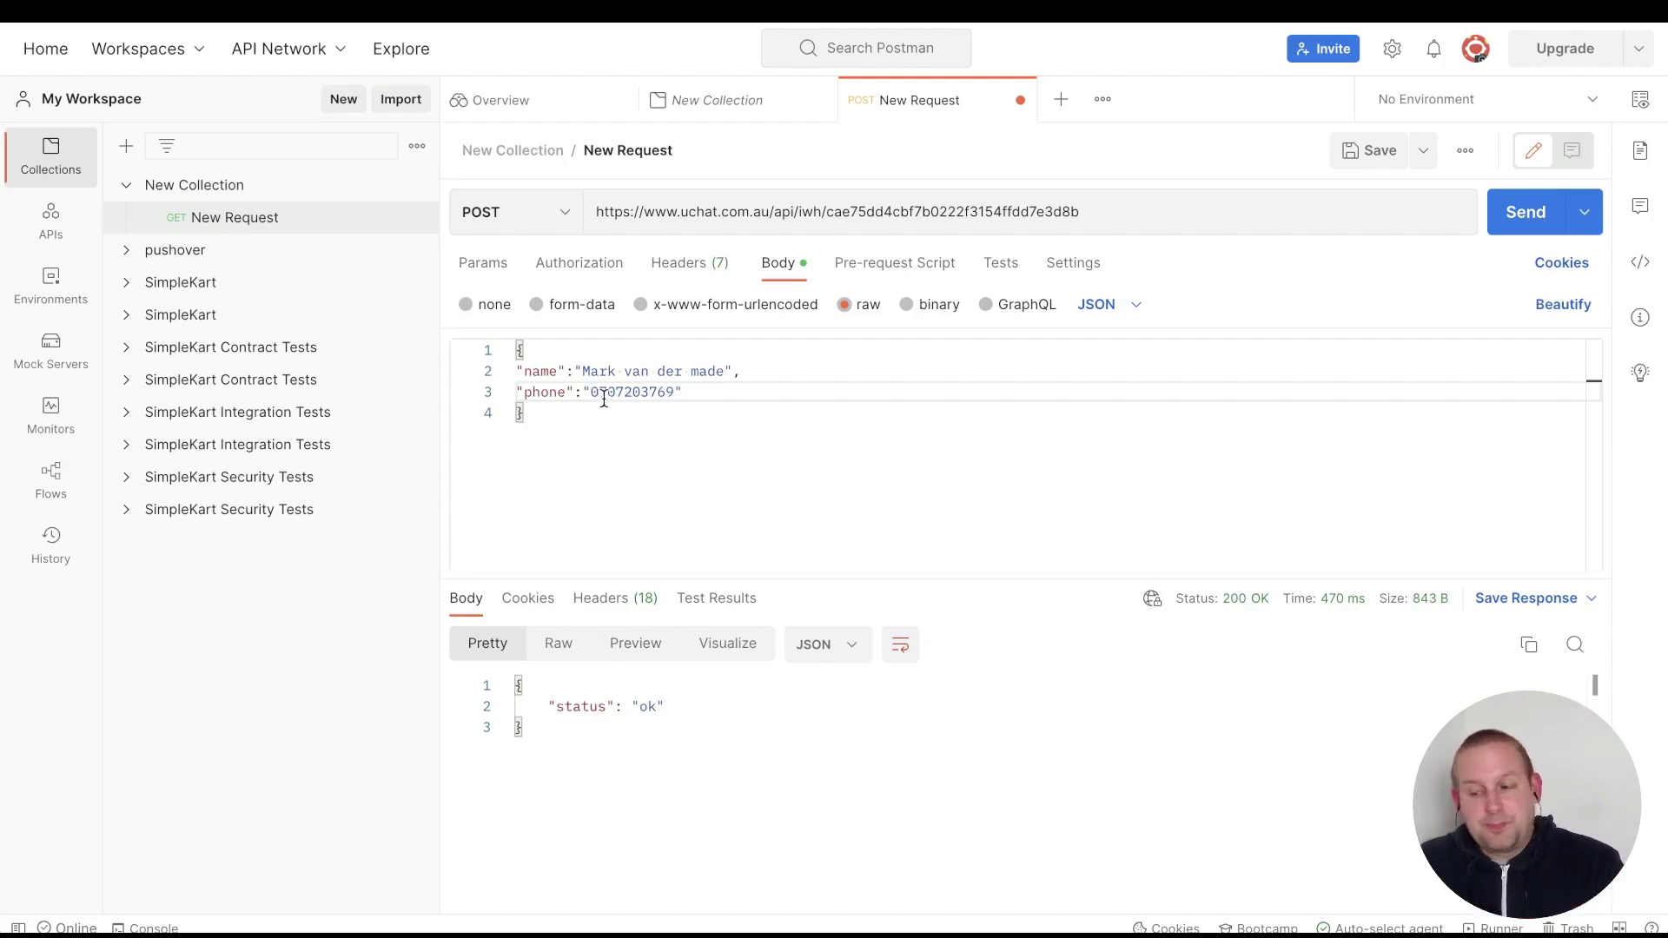
{"action": "left_click", "coordinate": [1509, 224]}
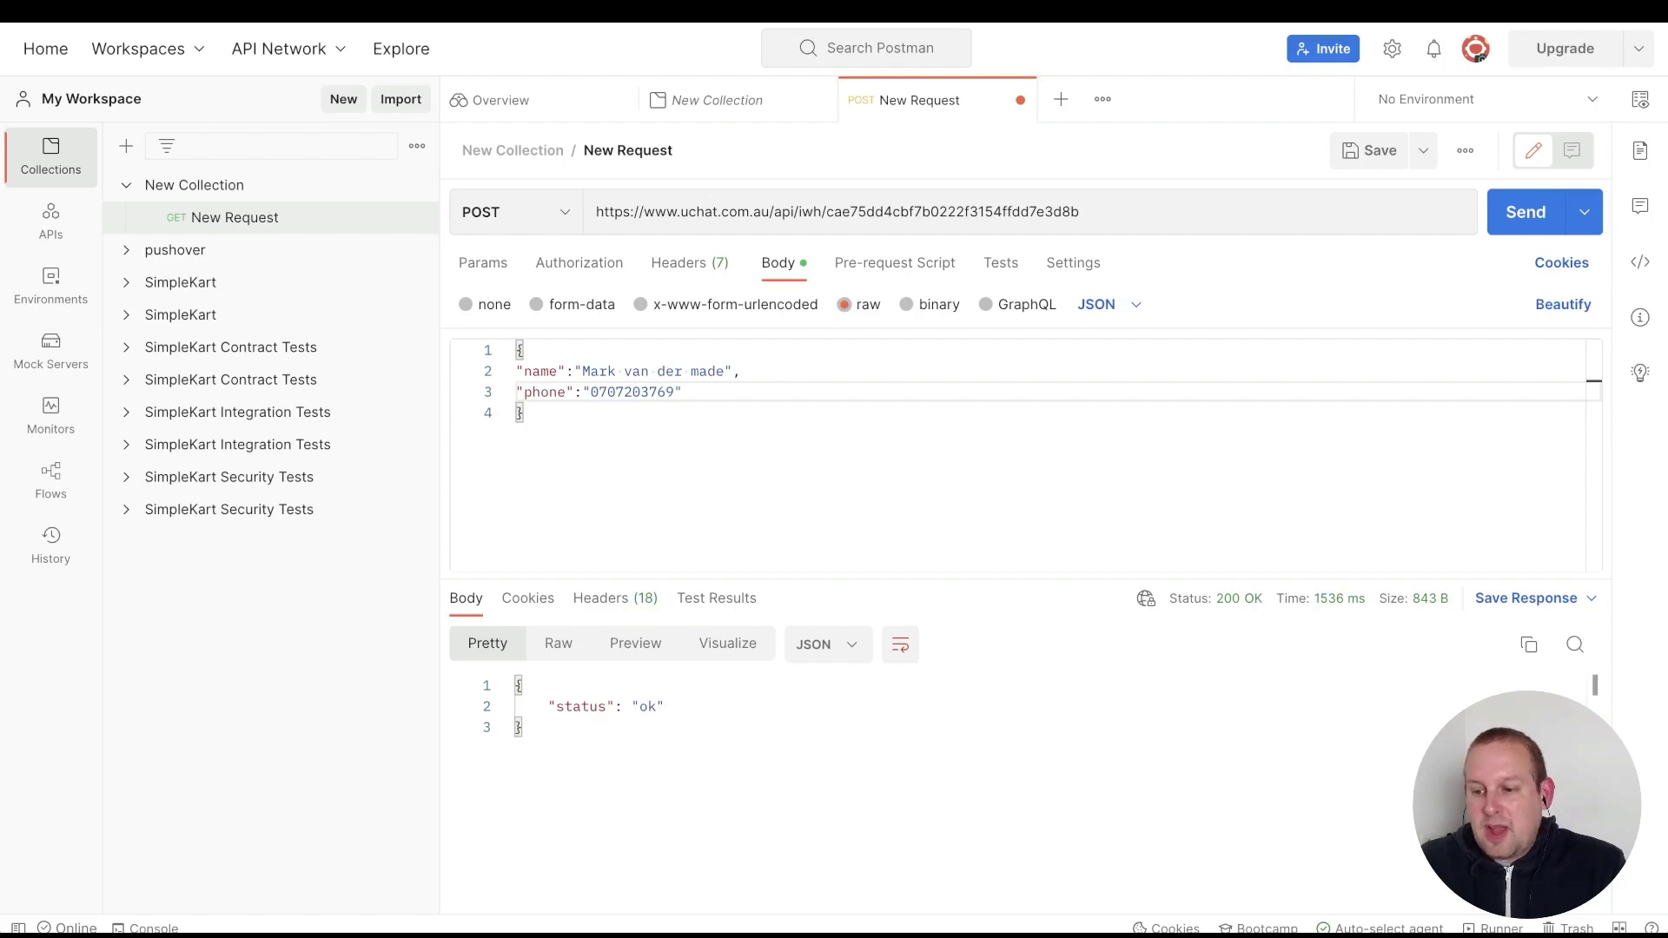
{"action": "key", "text": "alt+Tab"}
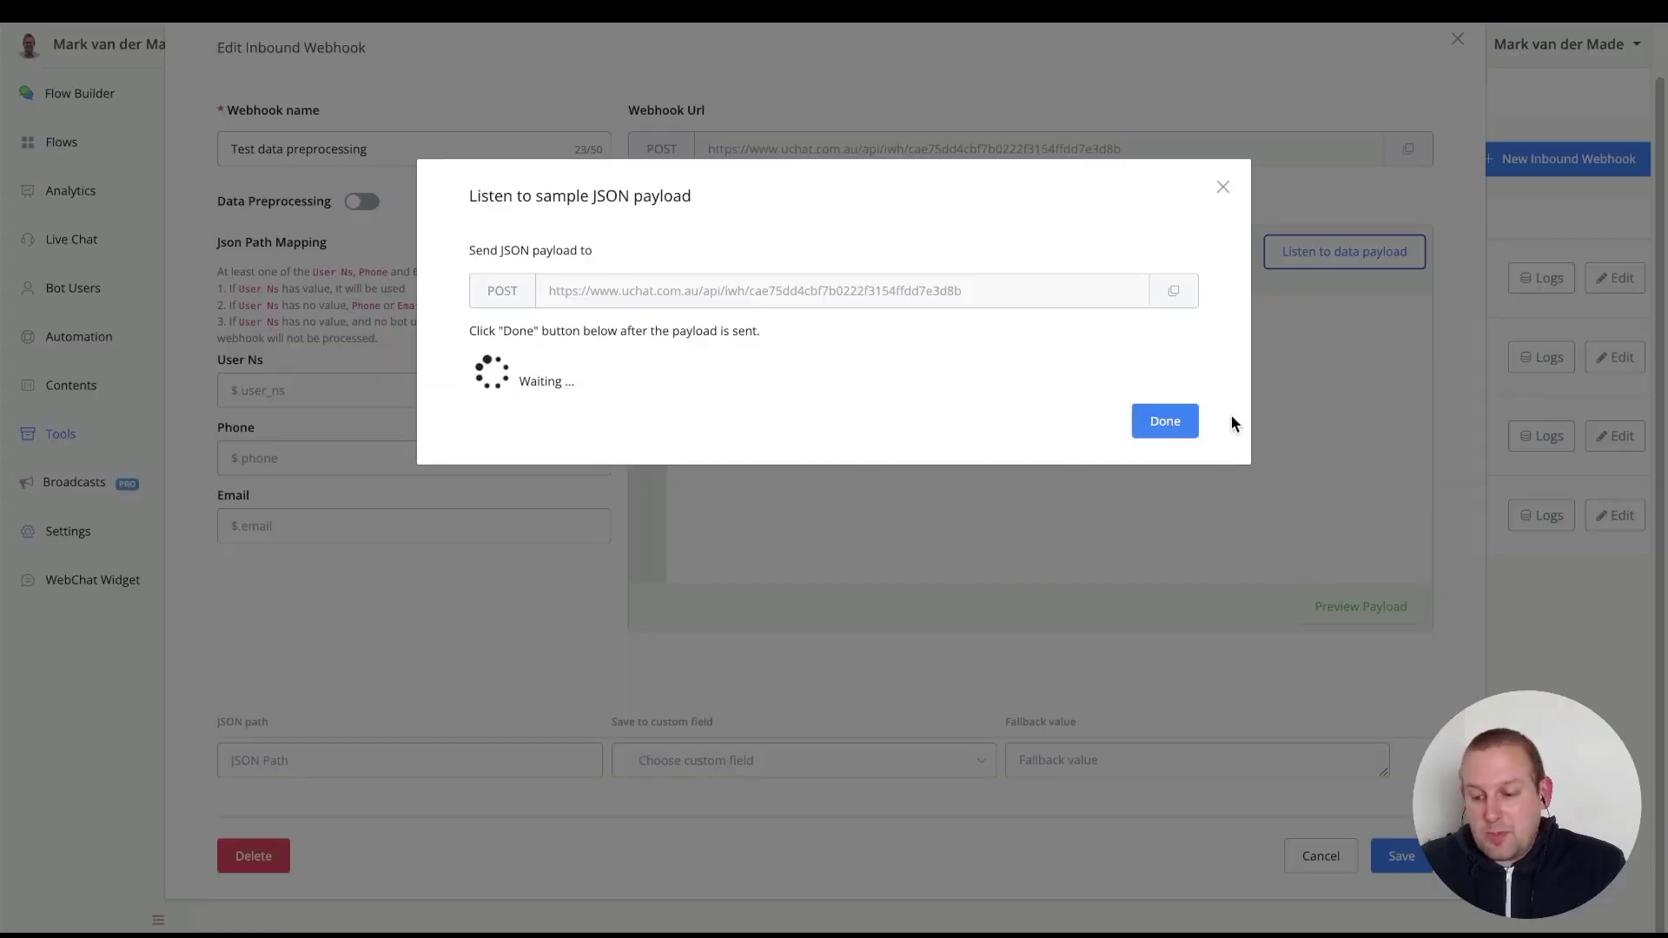
Step: Load the captured name-and-phone sample payload and switch on Data Preprocessing
{"action": "left_click", "coordinate": [1165, 421]}
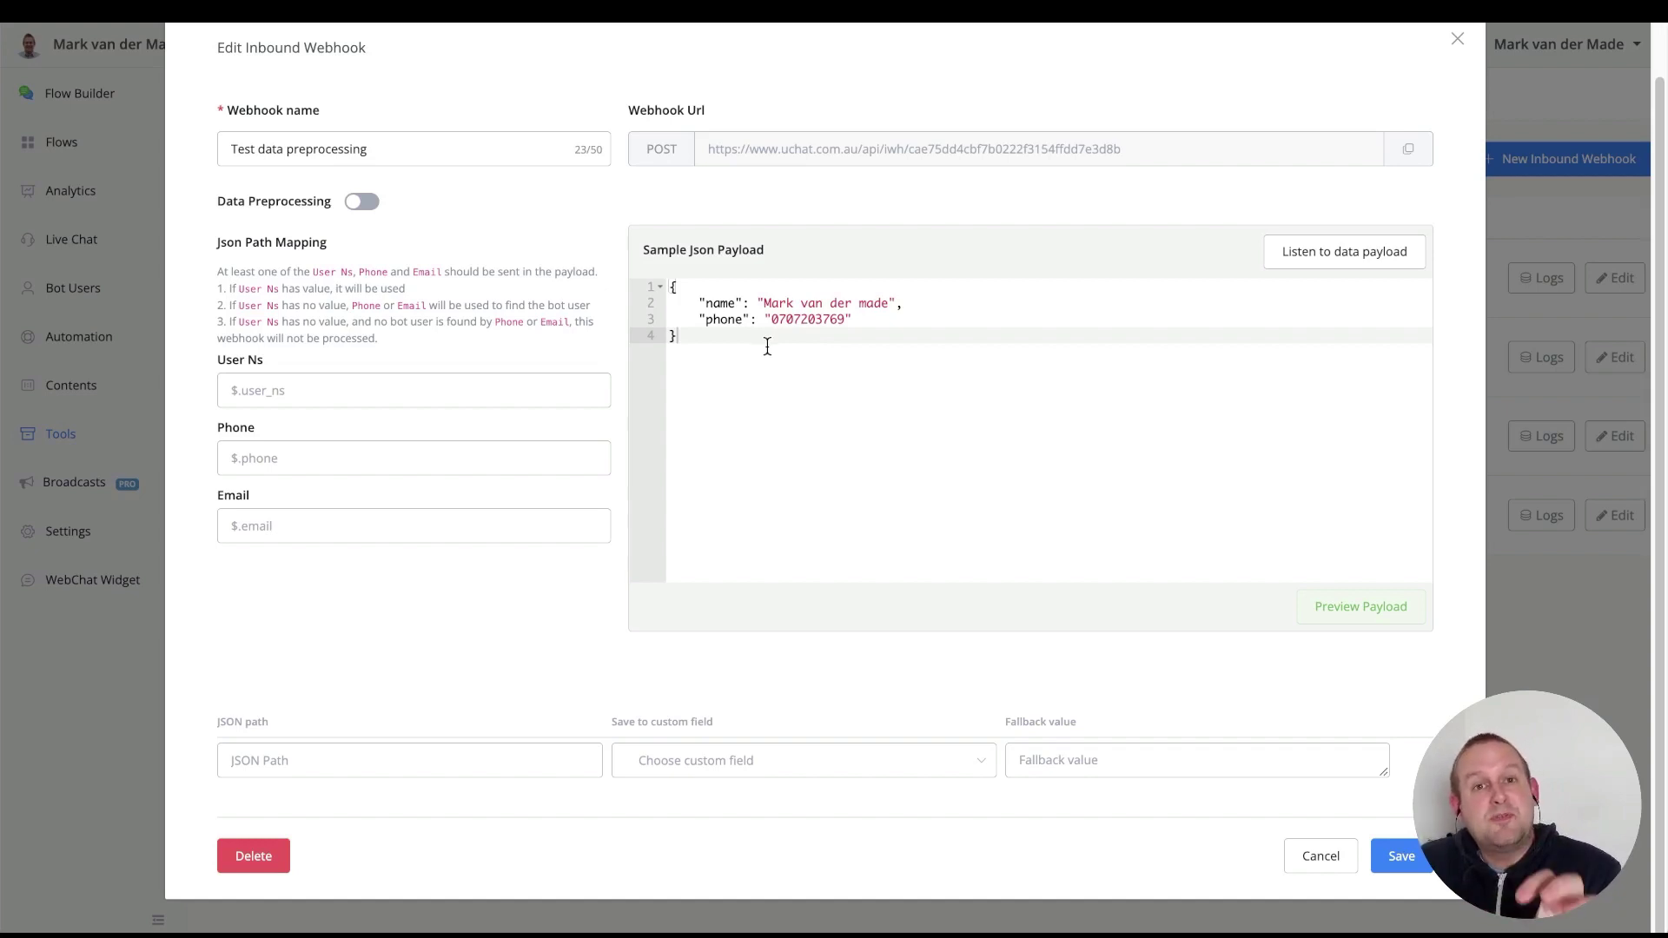
{"action": "left_click", "coordinate": [365, 203]}
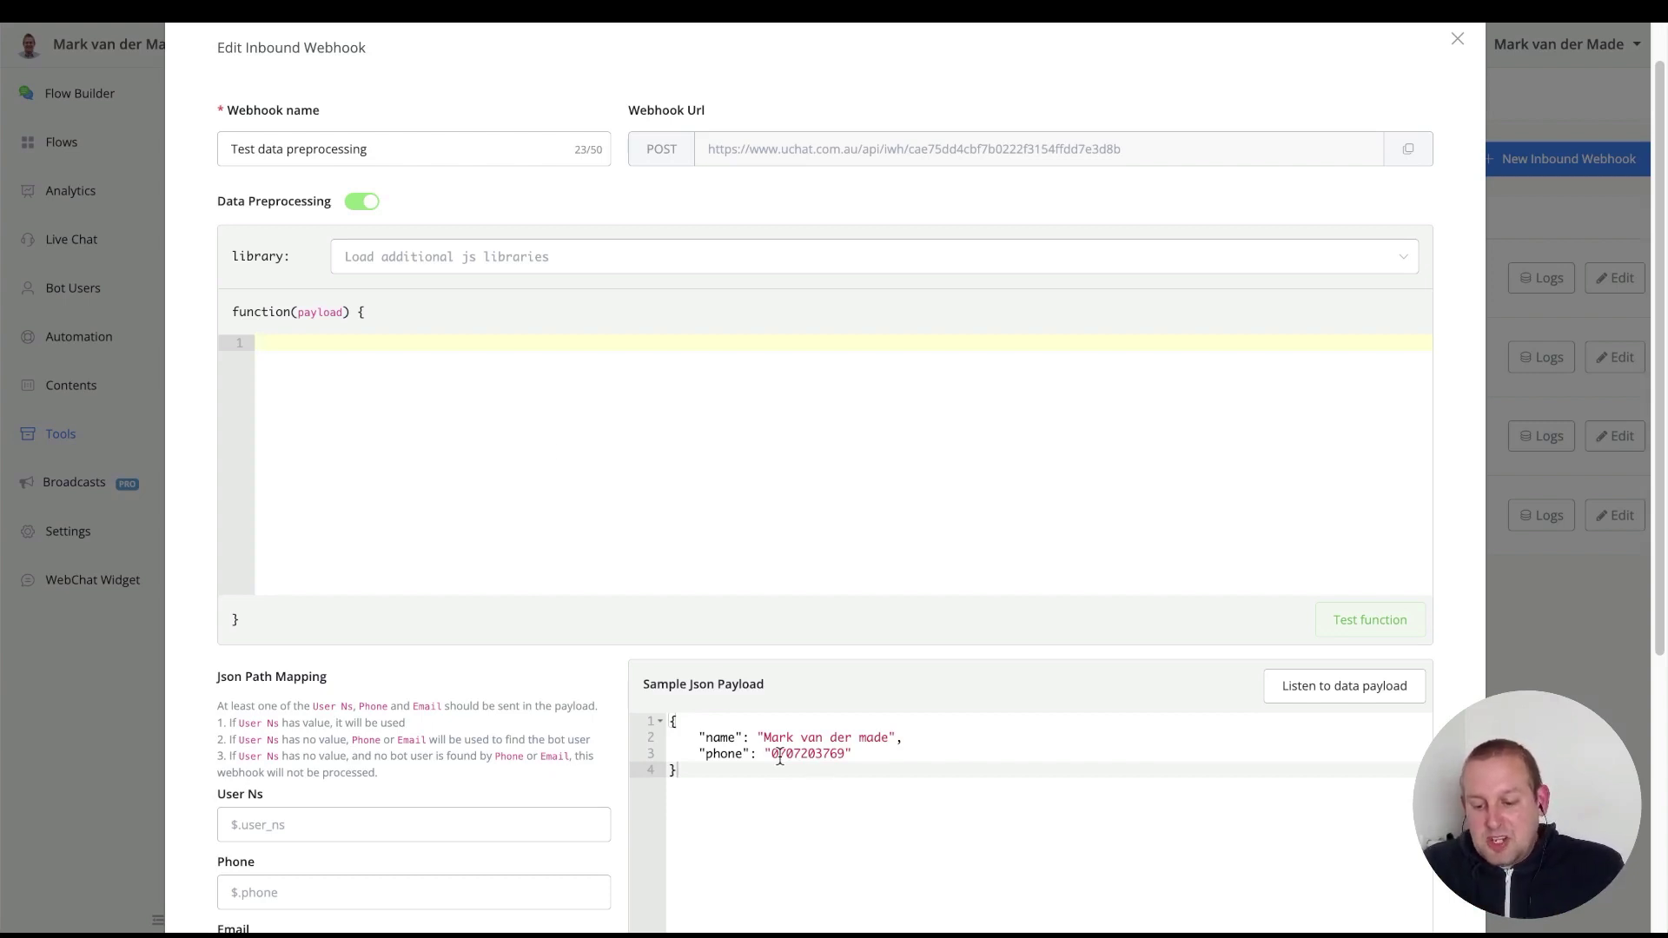
Step: Write 'return payload.phone' in the function and test it so only the phone value remains
{"action": "left_click", "coordinate": [387, 377]}
{"action": "type", "text": "return "}
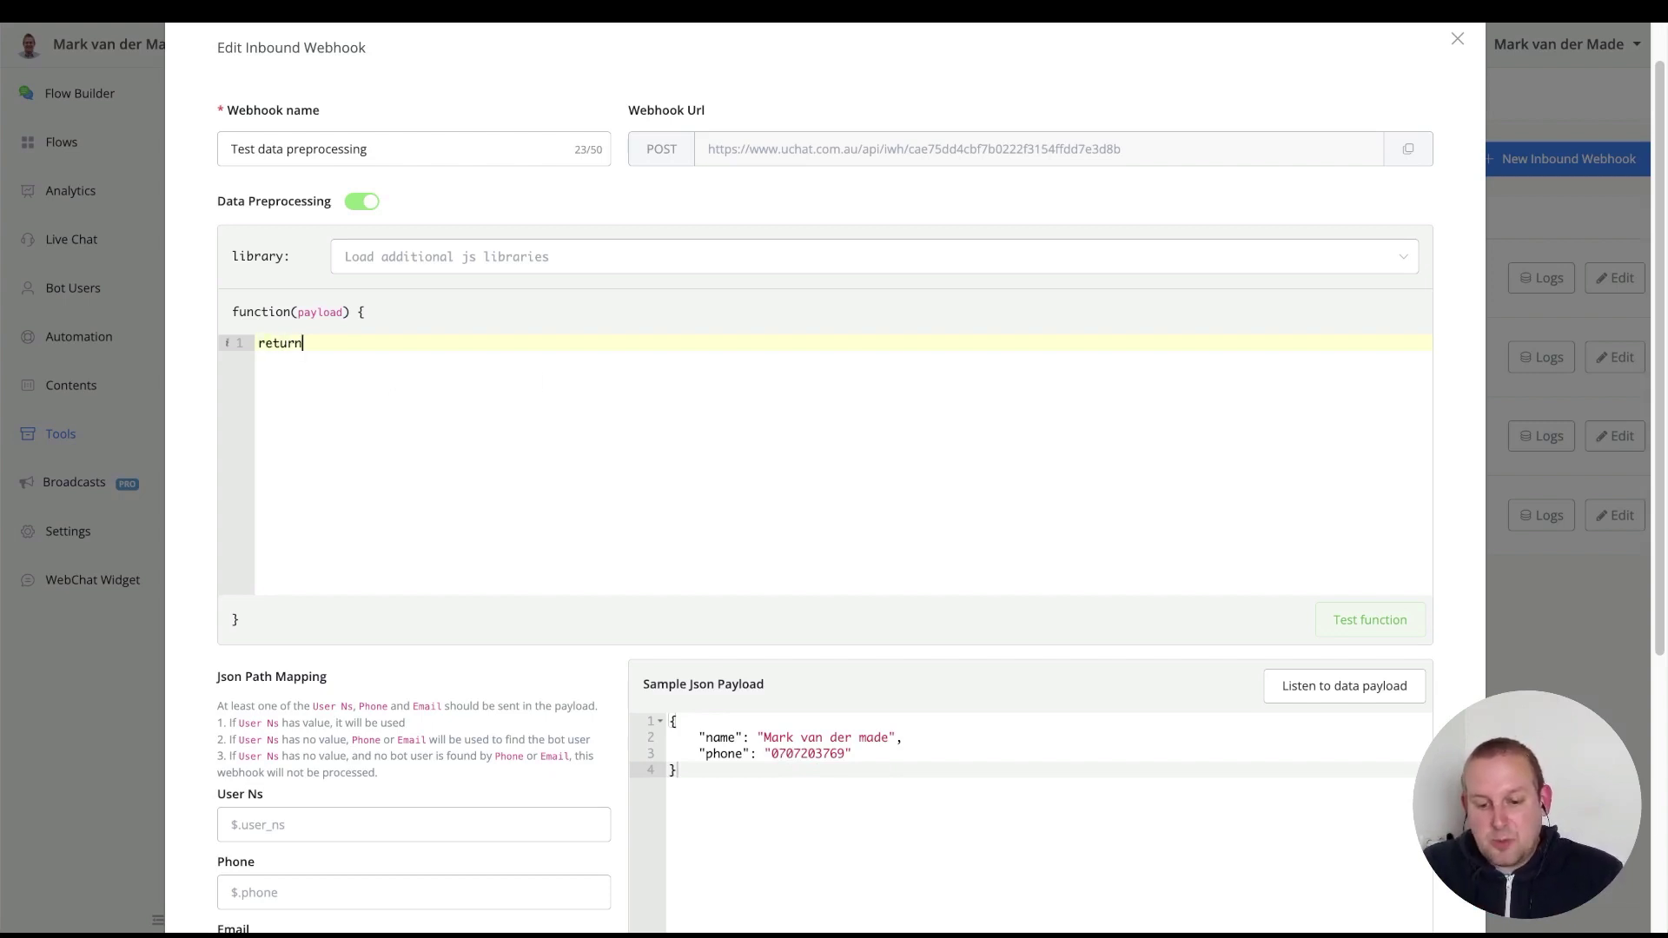
{"action": "type", "text": "payload"}
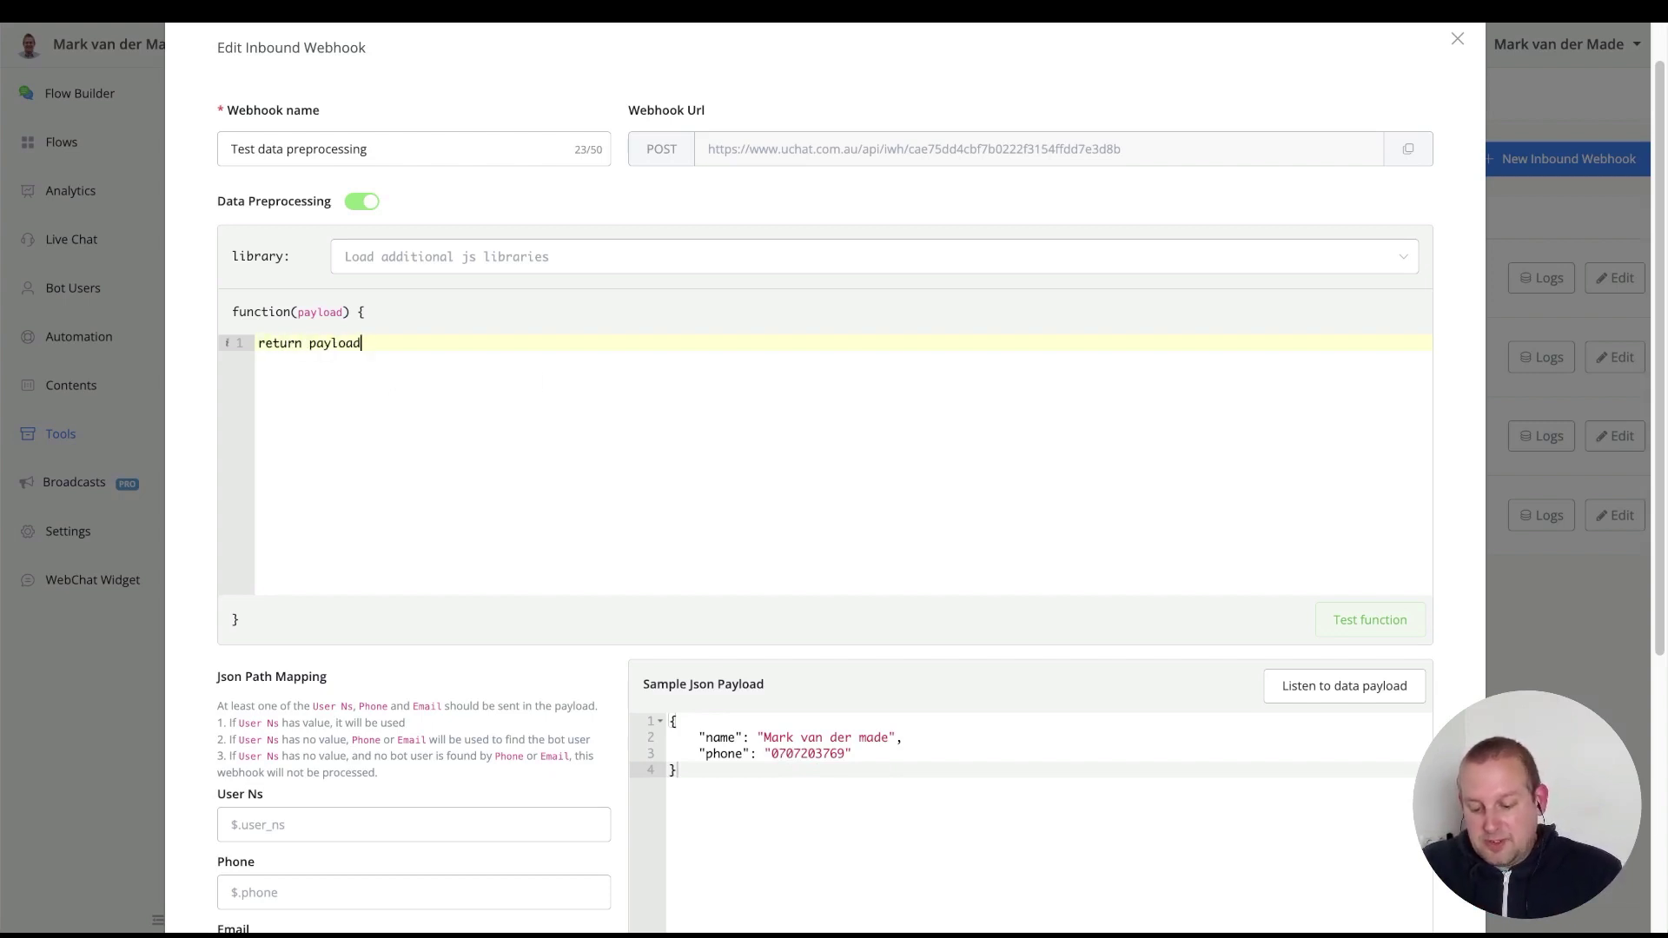
{"action": "type", "text": ".phon"}
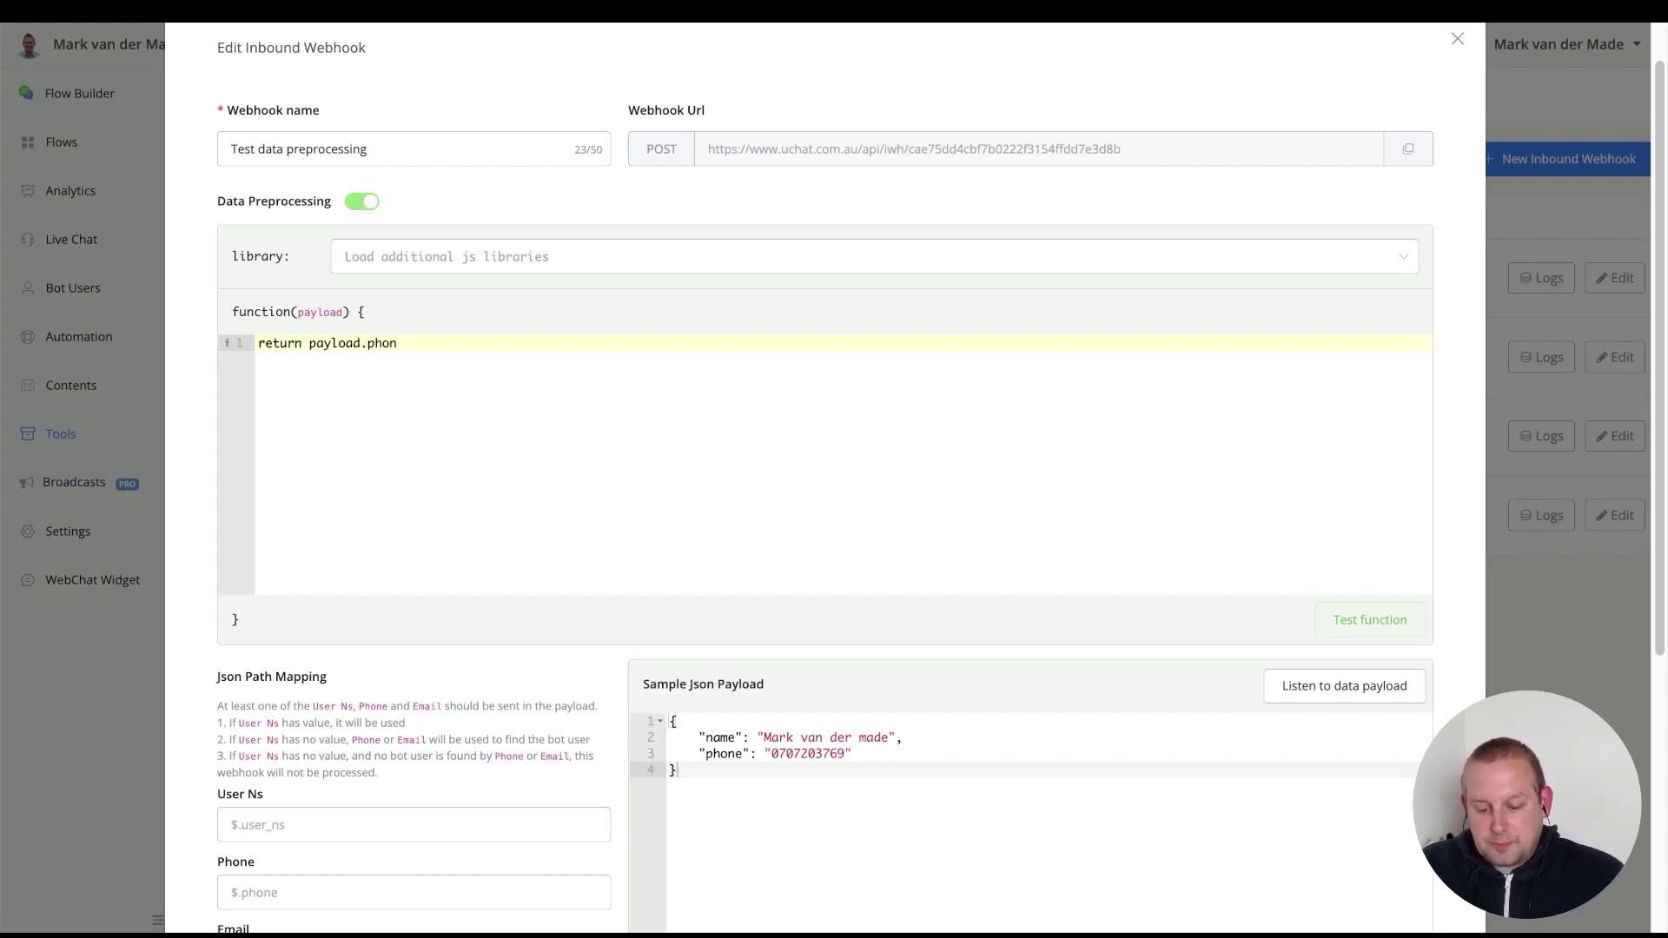
{"action": "type", "text": "e"}
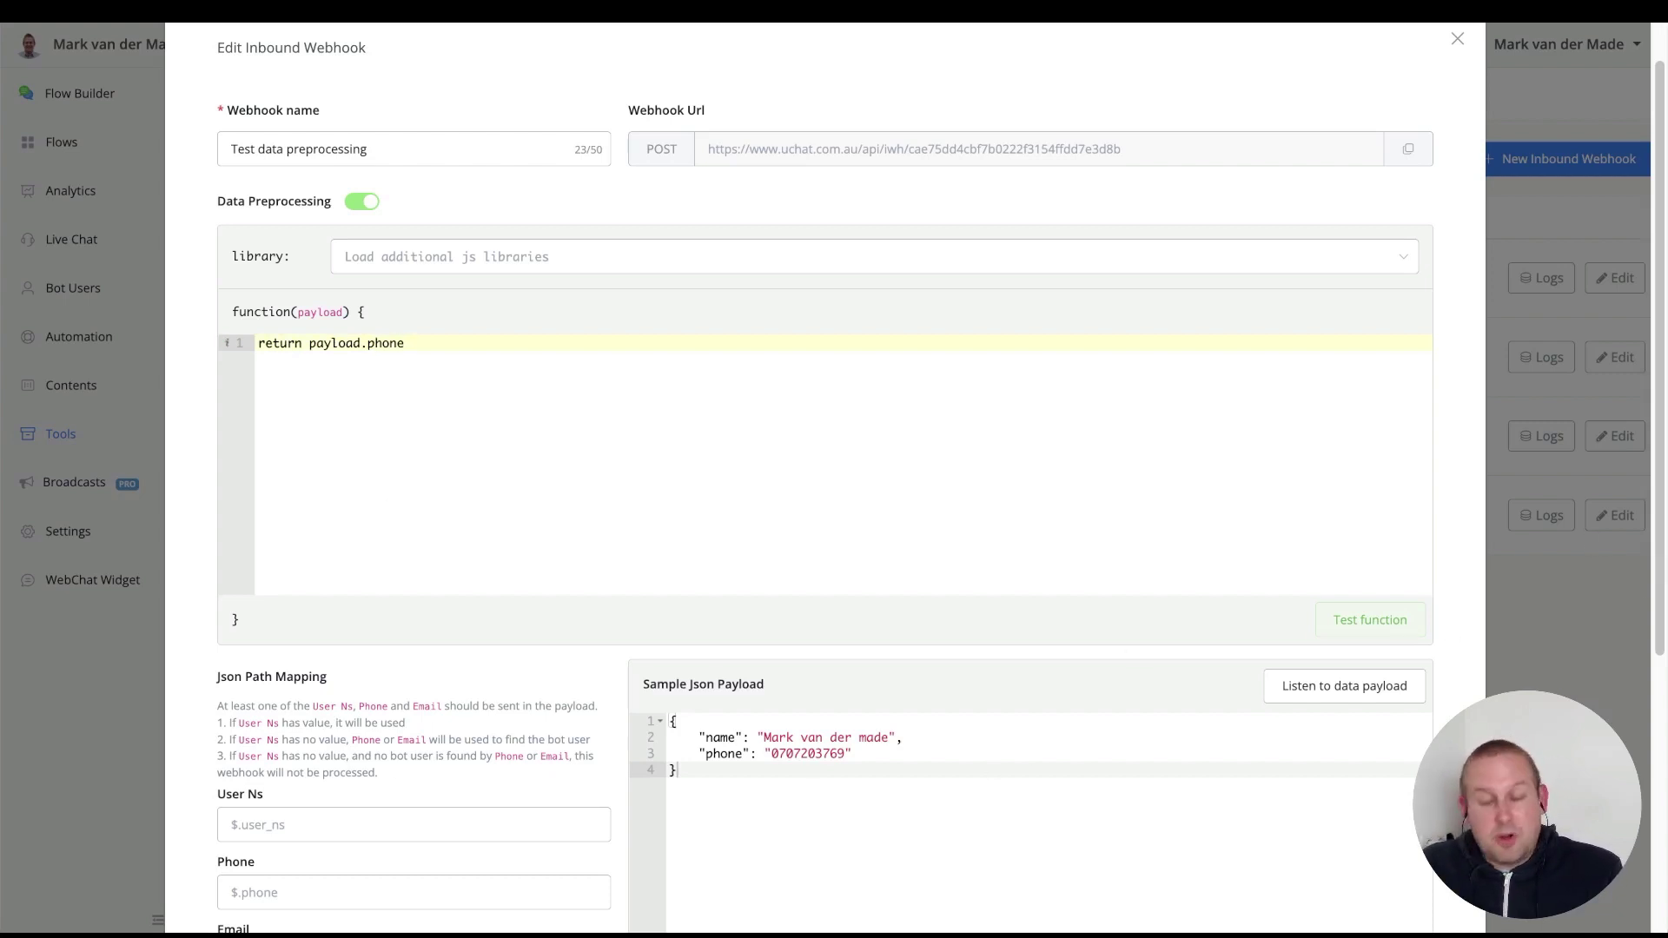
{"action": "left_click", "coordinate": [1355, 625]}
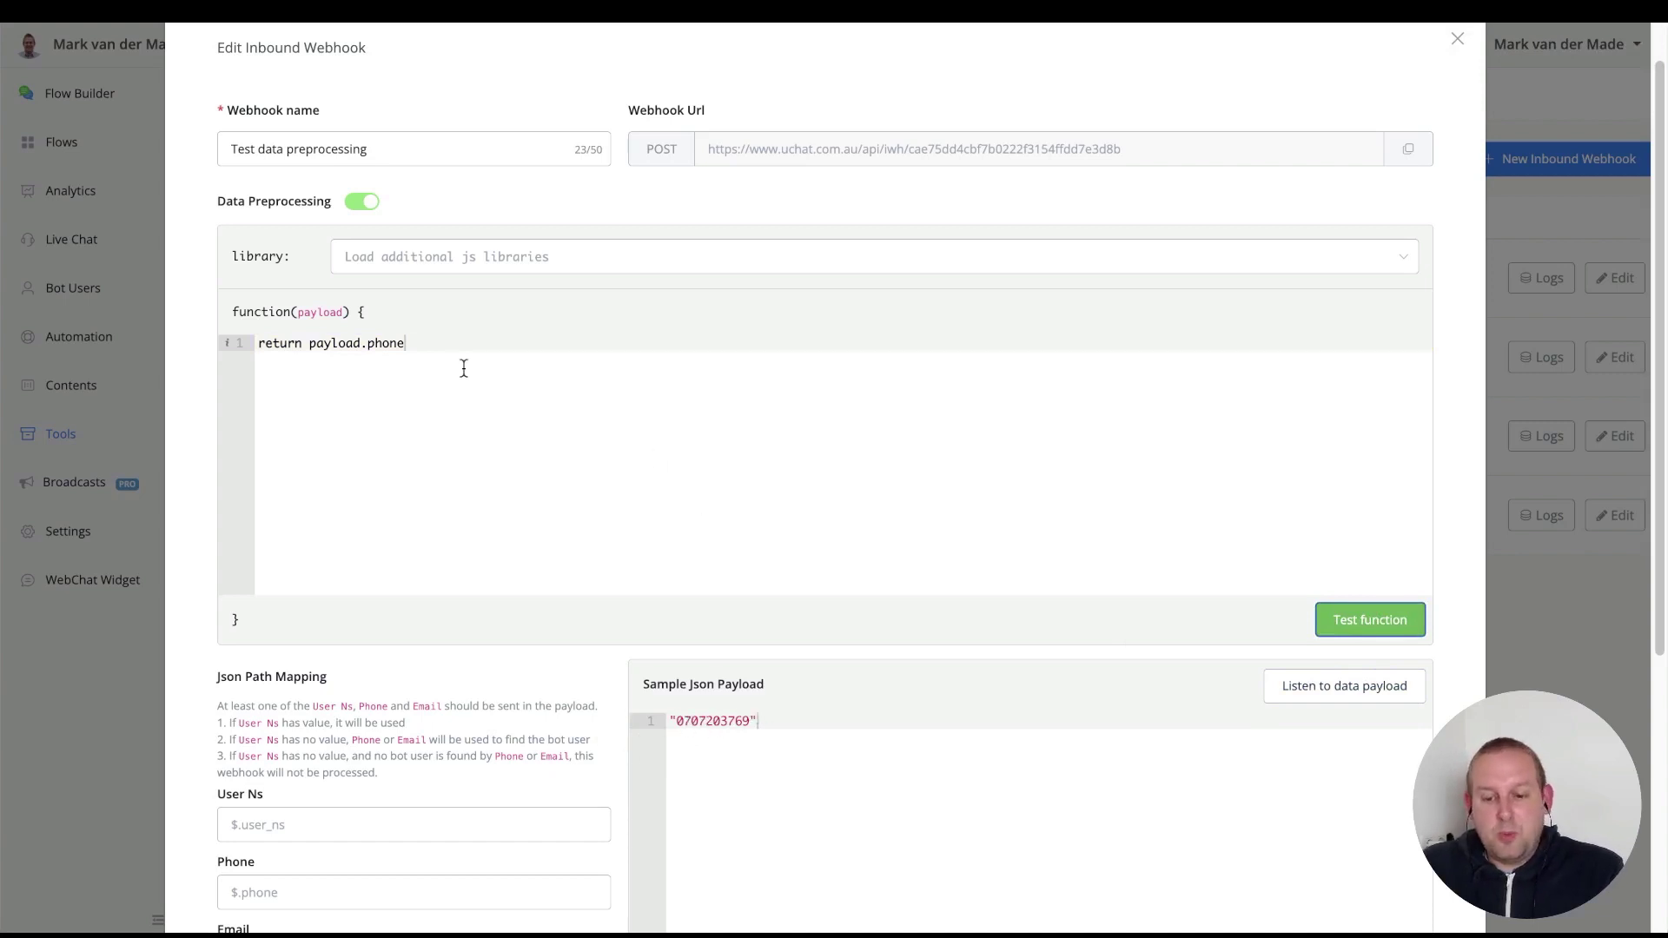
Step: Change the return to payload.phone.substring(1) and test it, dropping the phone's first character
{"action": "left_click", "coordinate": [410, 343]}
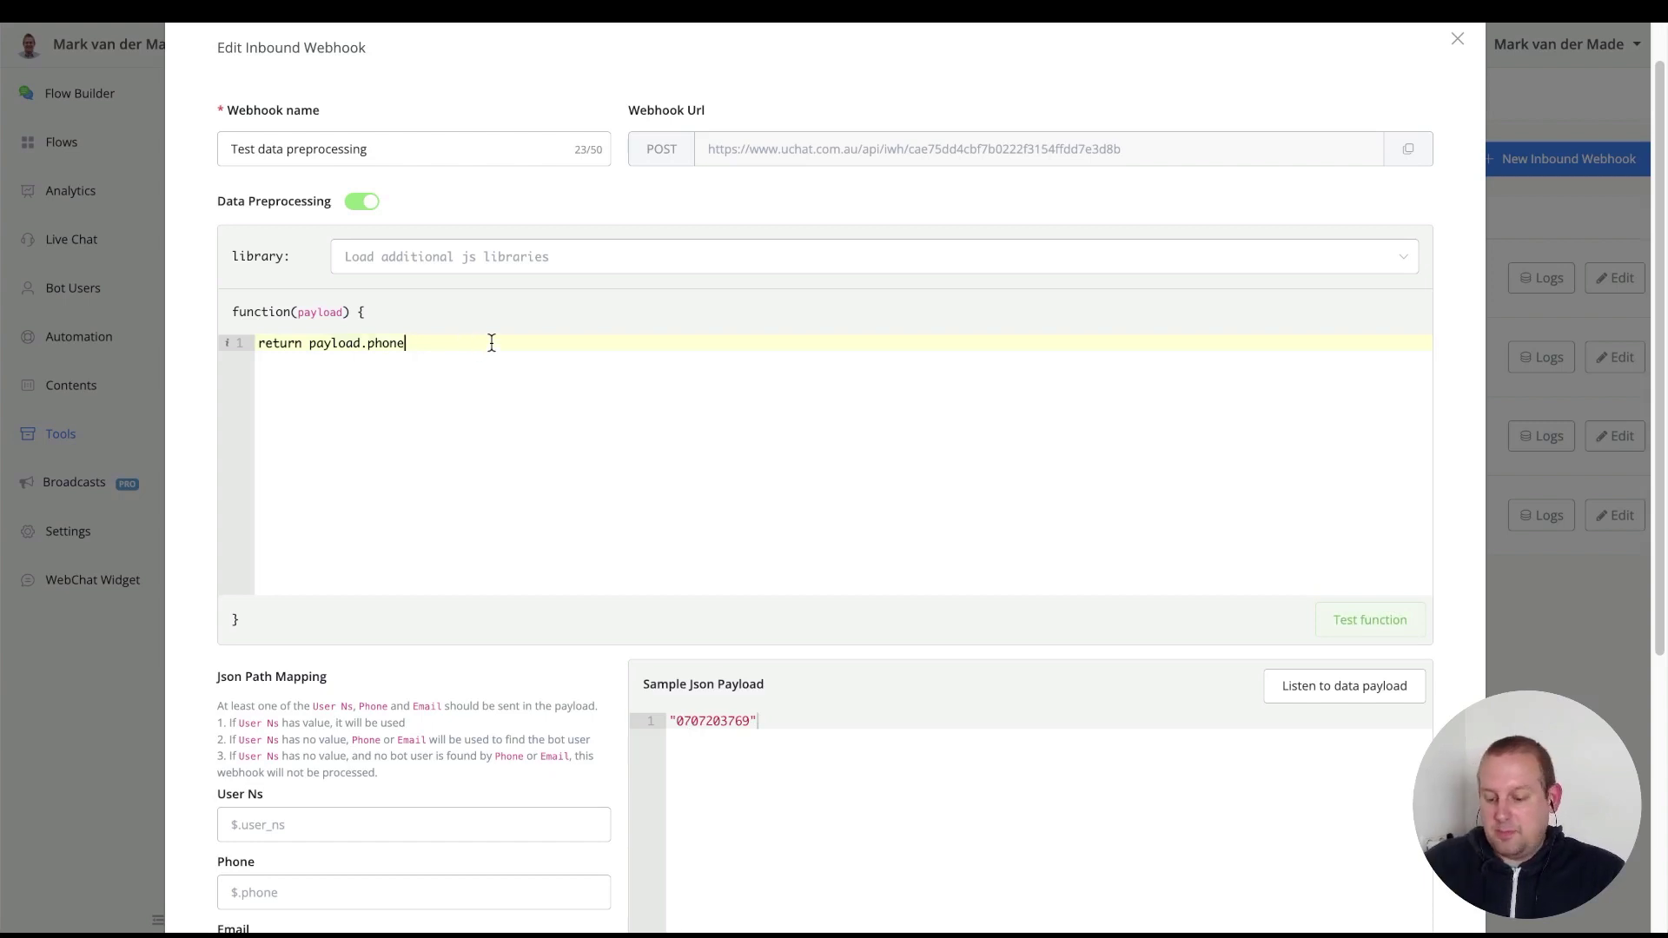
{"action": "type", "text": ".subsctring"}
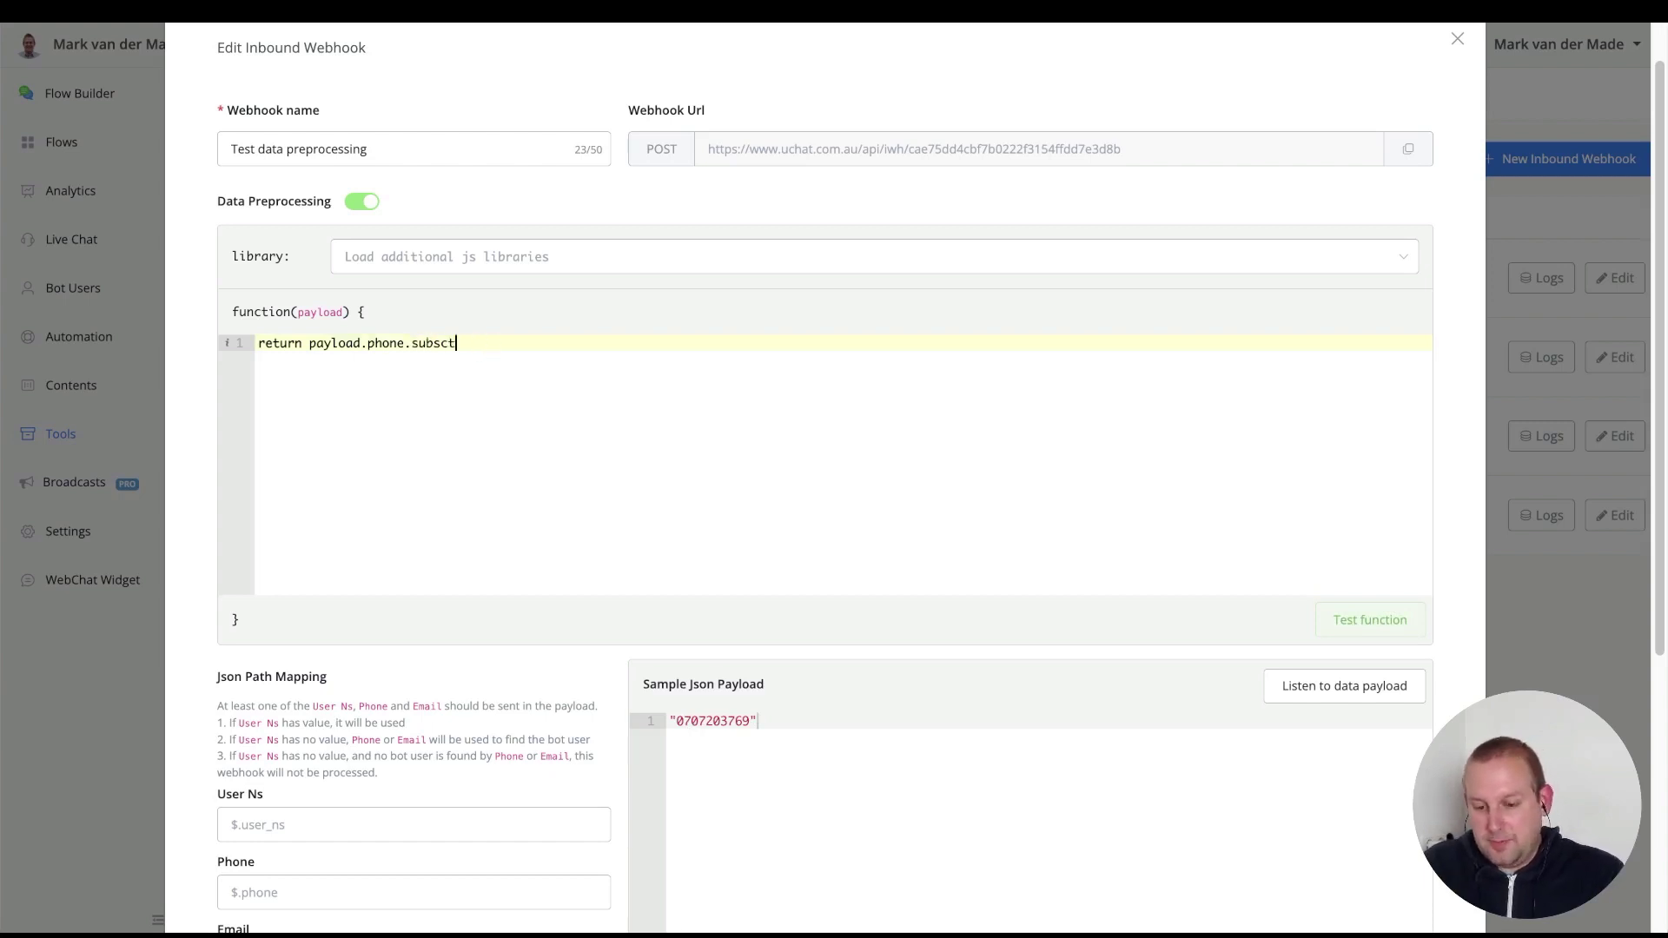
{"action": "key", "text": "BackSpace"}
{"action": "key", "text": "BackSpace"}
{"action": "key", "text": "BackSpace"}
{"action": "key", "text": "BackSpace"}
{"action": "key", "text": "BackSpace"}
{"action": "key", "text": "BackSpace"}
{"action": "type", "text": "tr"}
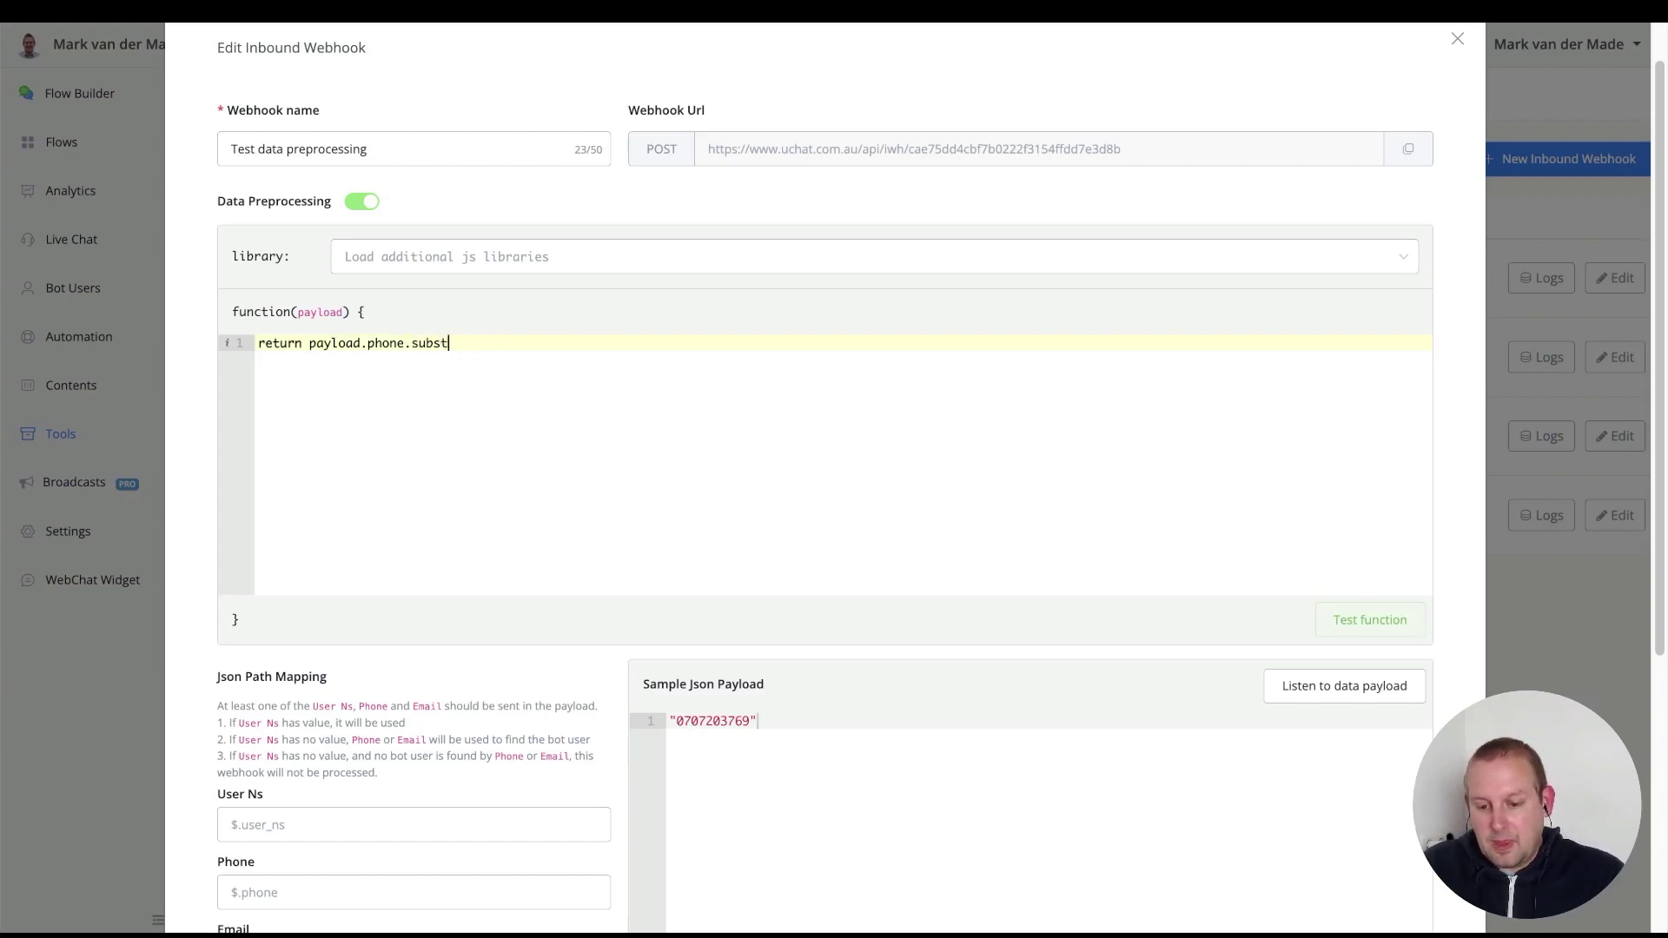
{"action": "type", "text": "ing(1"}
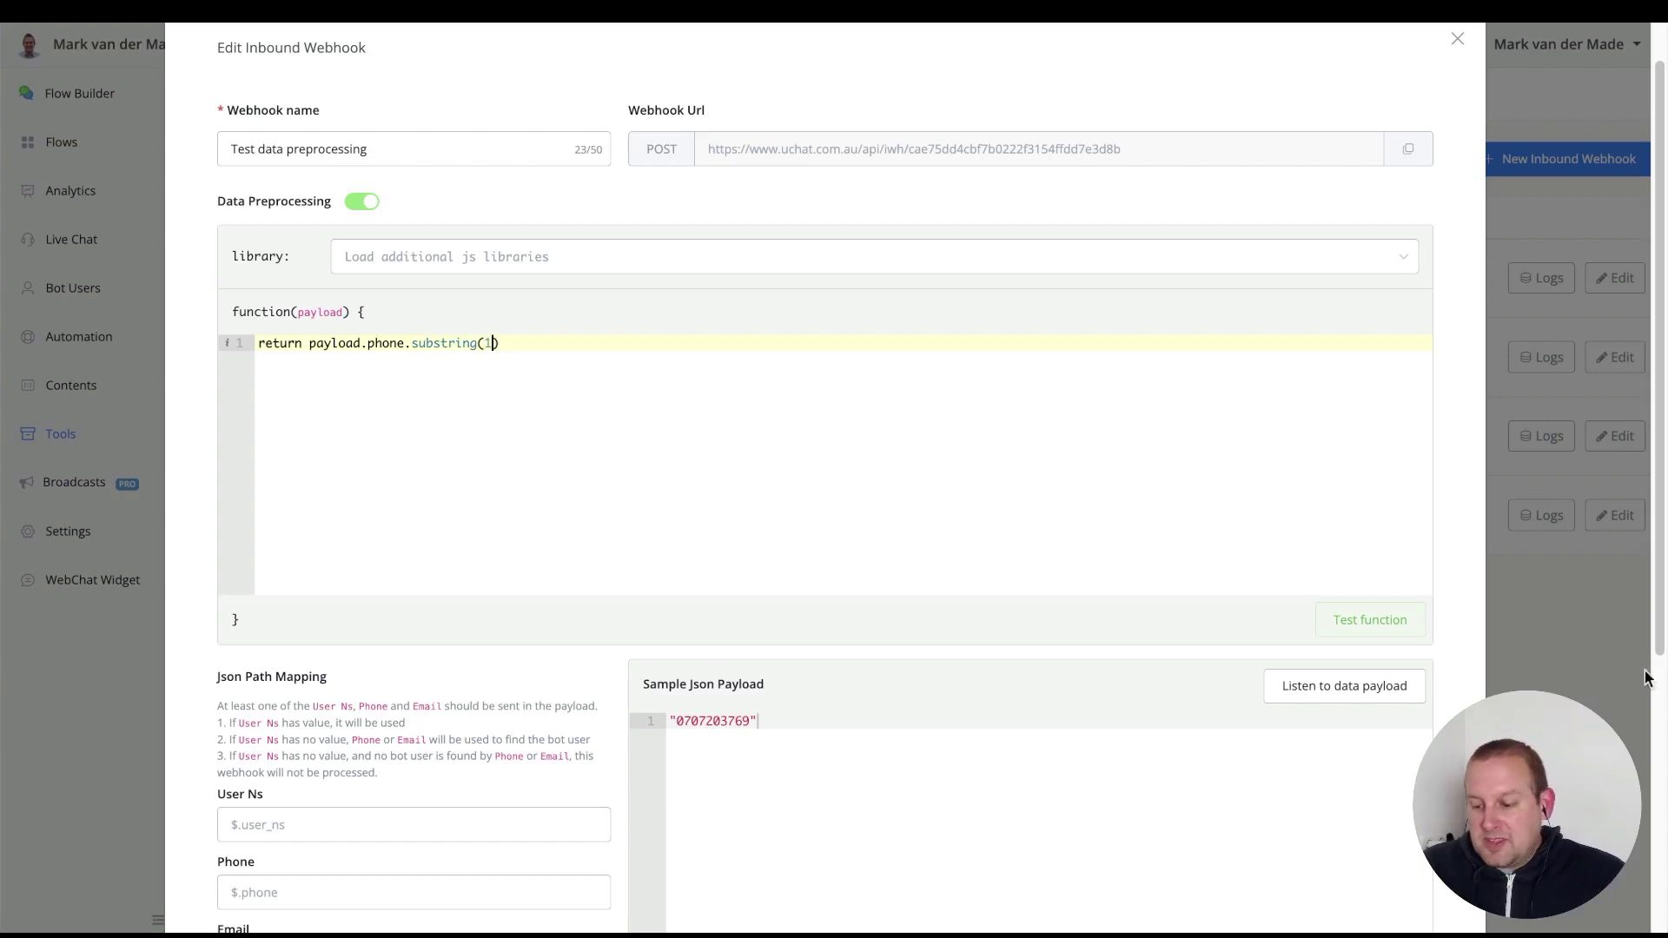
{"action": "left_click", "coordinate": [1368, 624]}
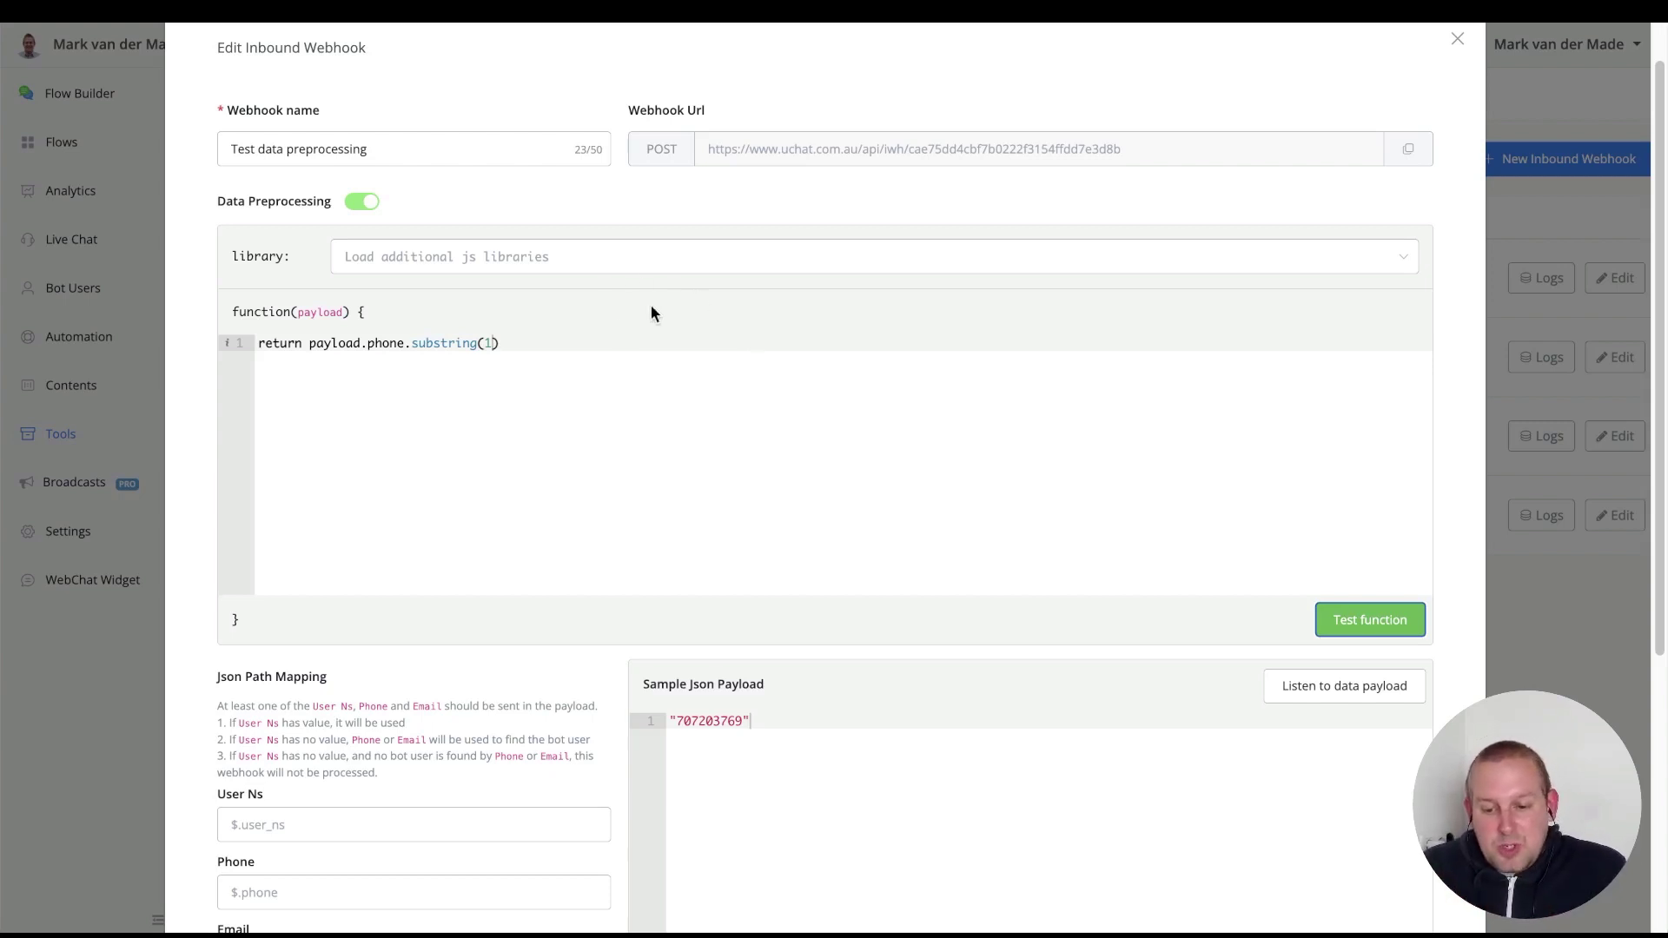
Step: Replace 'return' so line 1 reads payload.phone = '+36' + payload.phone.substring(1)
{"action": "left_click", "coordinate": [303, 343]}
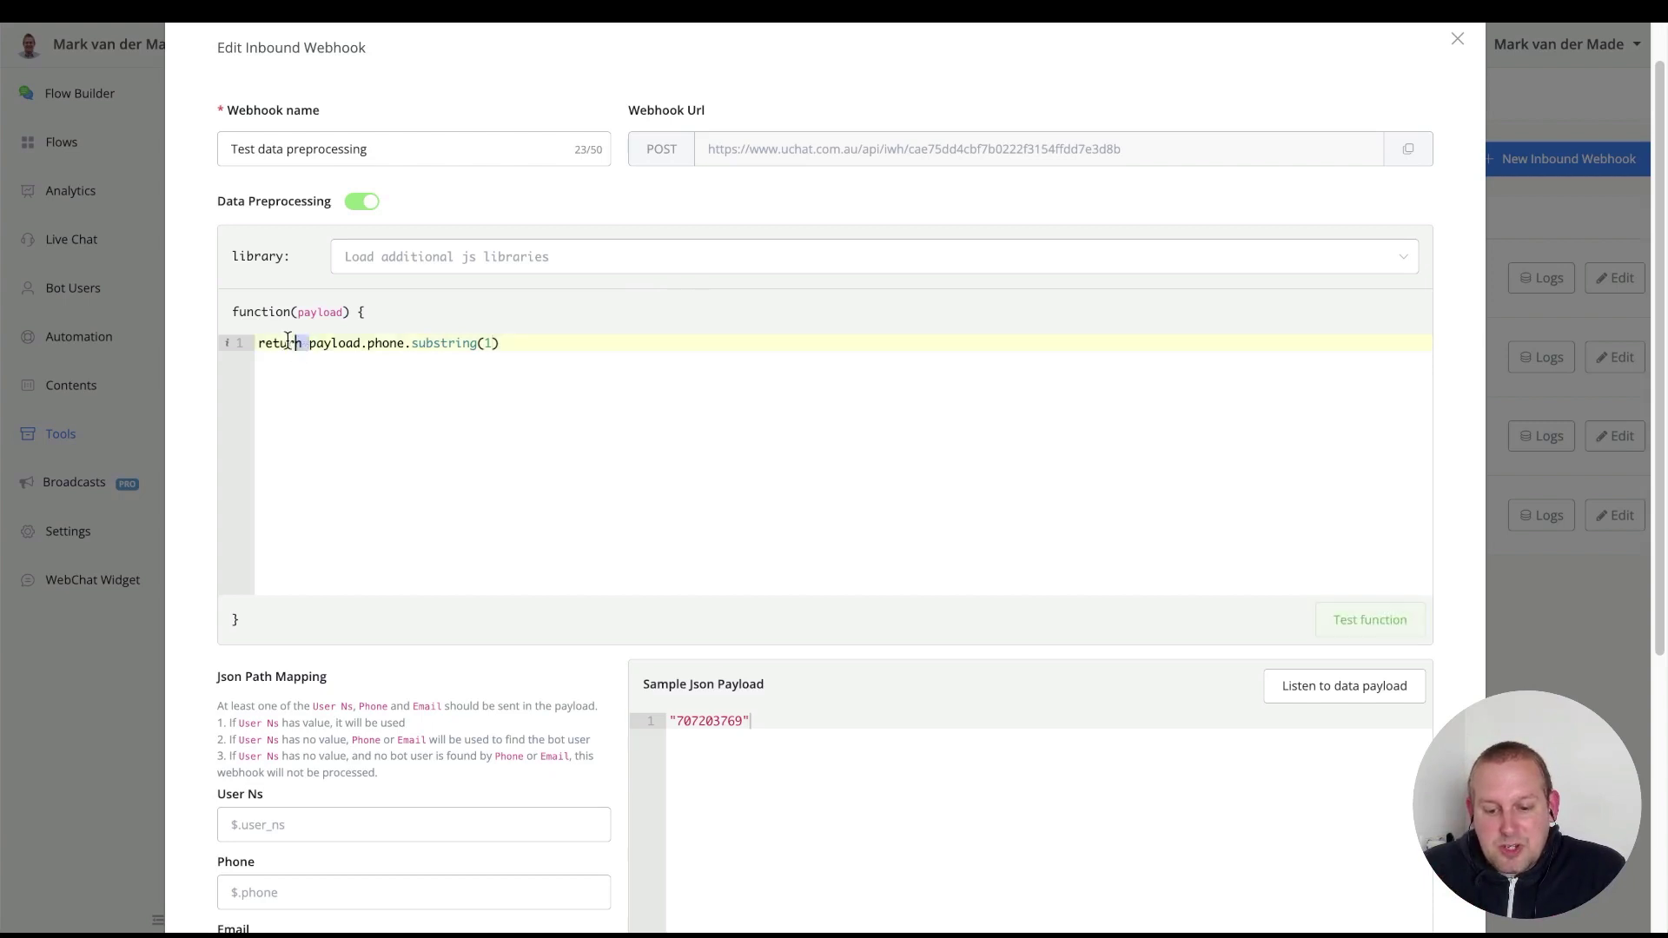
{"action": "left_click_drag", "start_coordinate": [288, 339], "coordinate": [238, 343]}
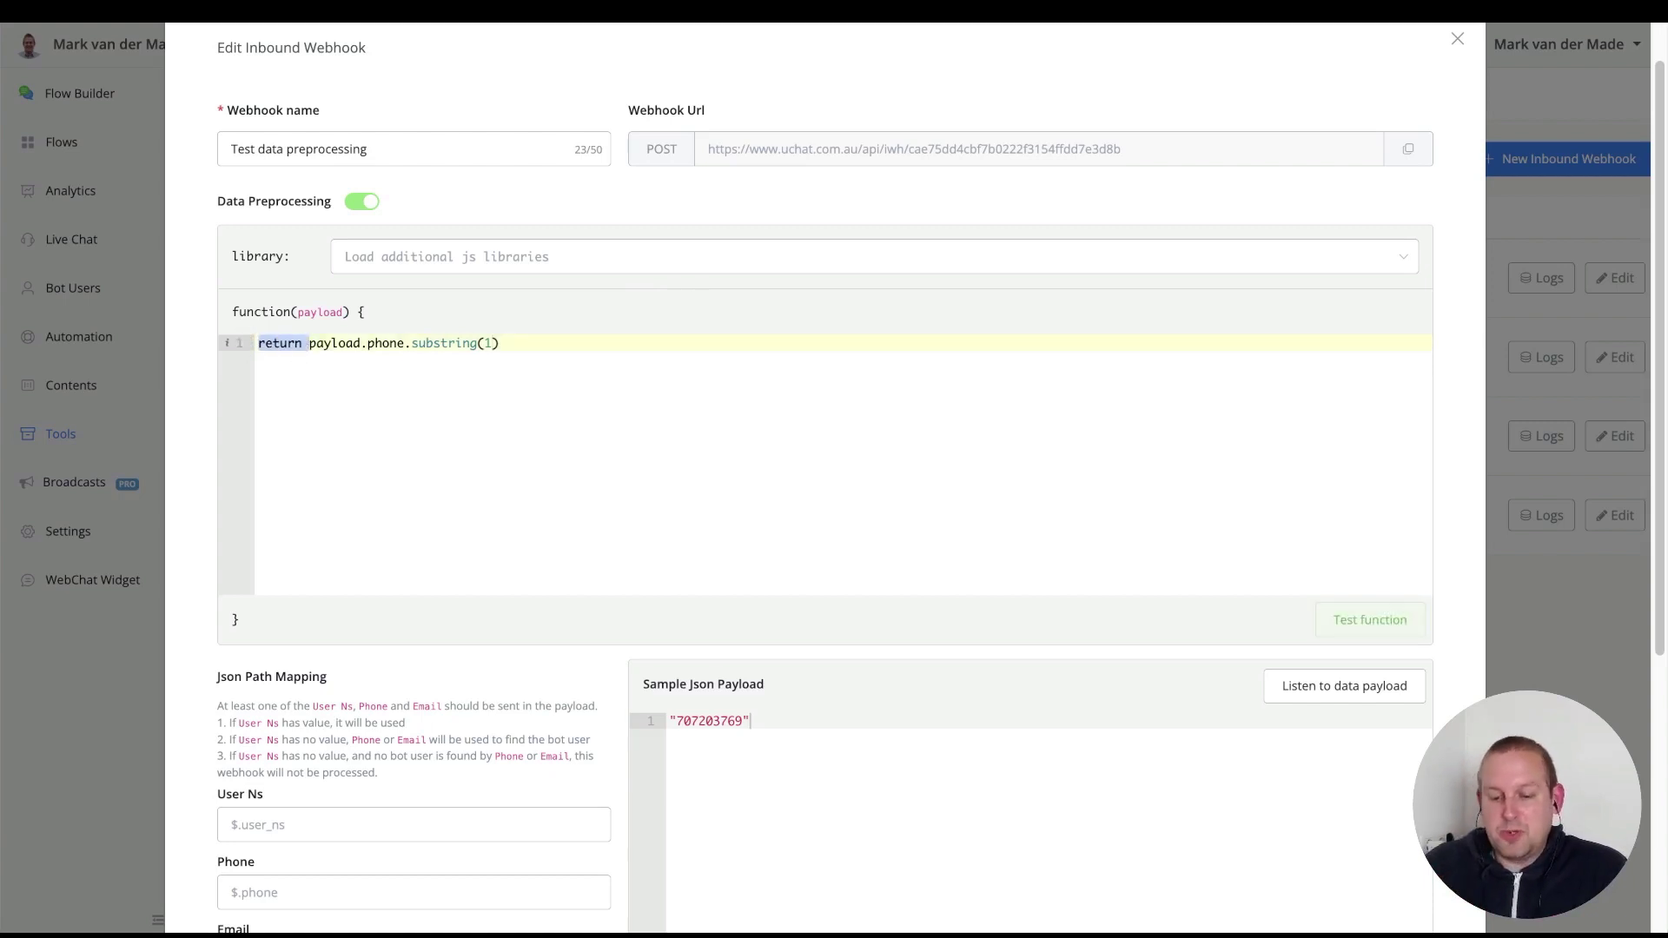
{"action": "key", "text": "BackSpace"}
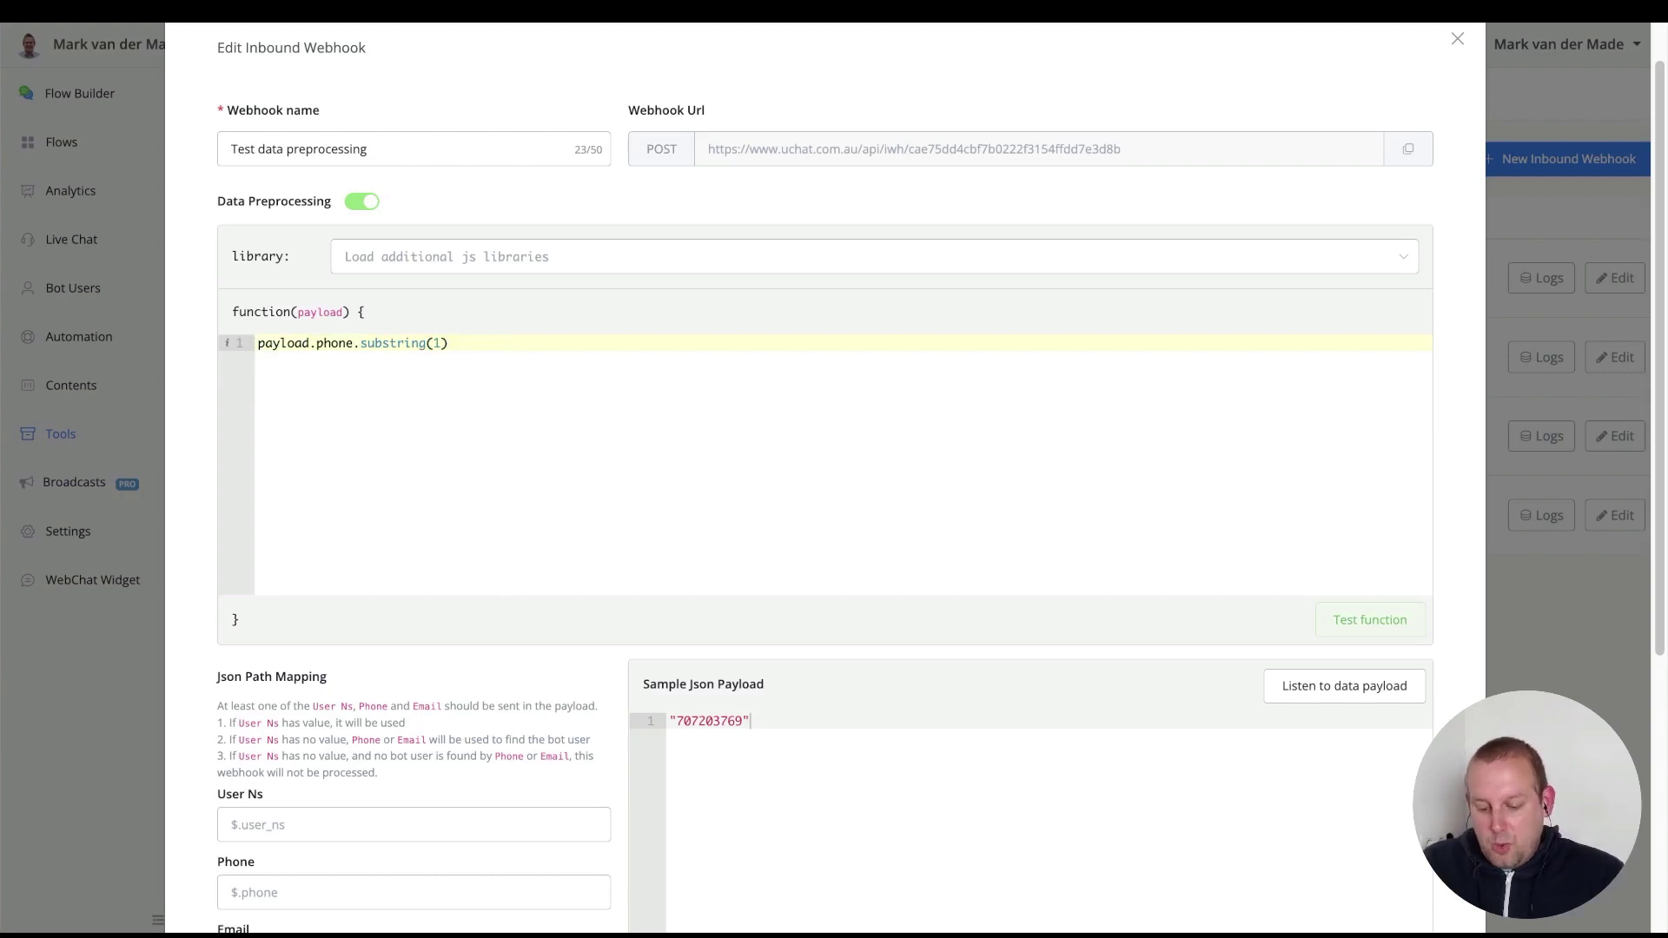
{"action": "type", "text": "payload.p"}
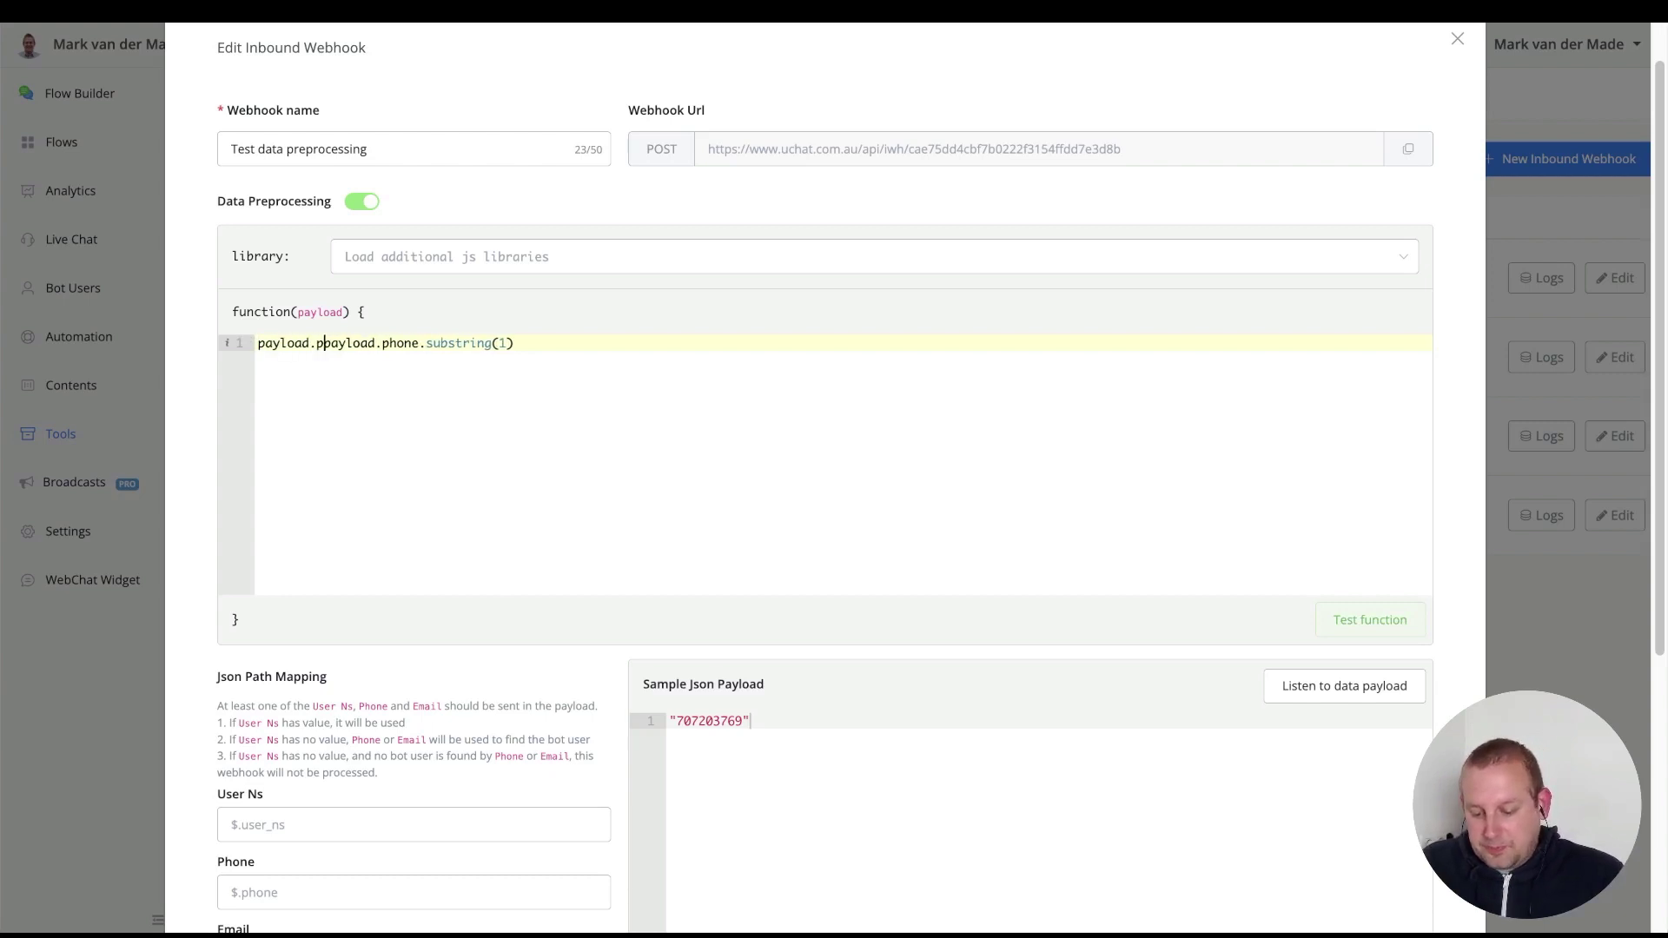
{"action": "type", "text": "hone"}
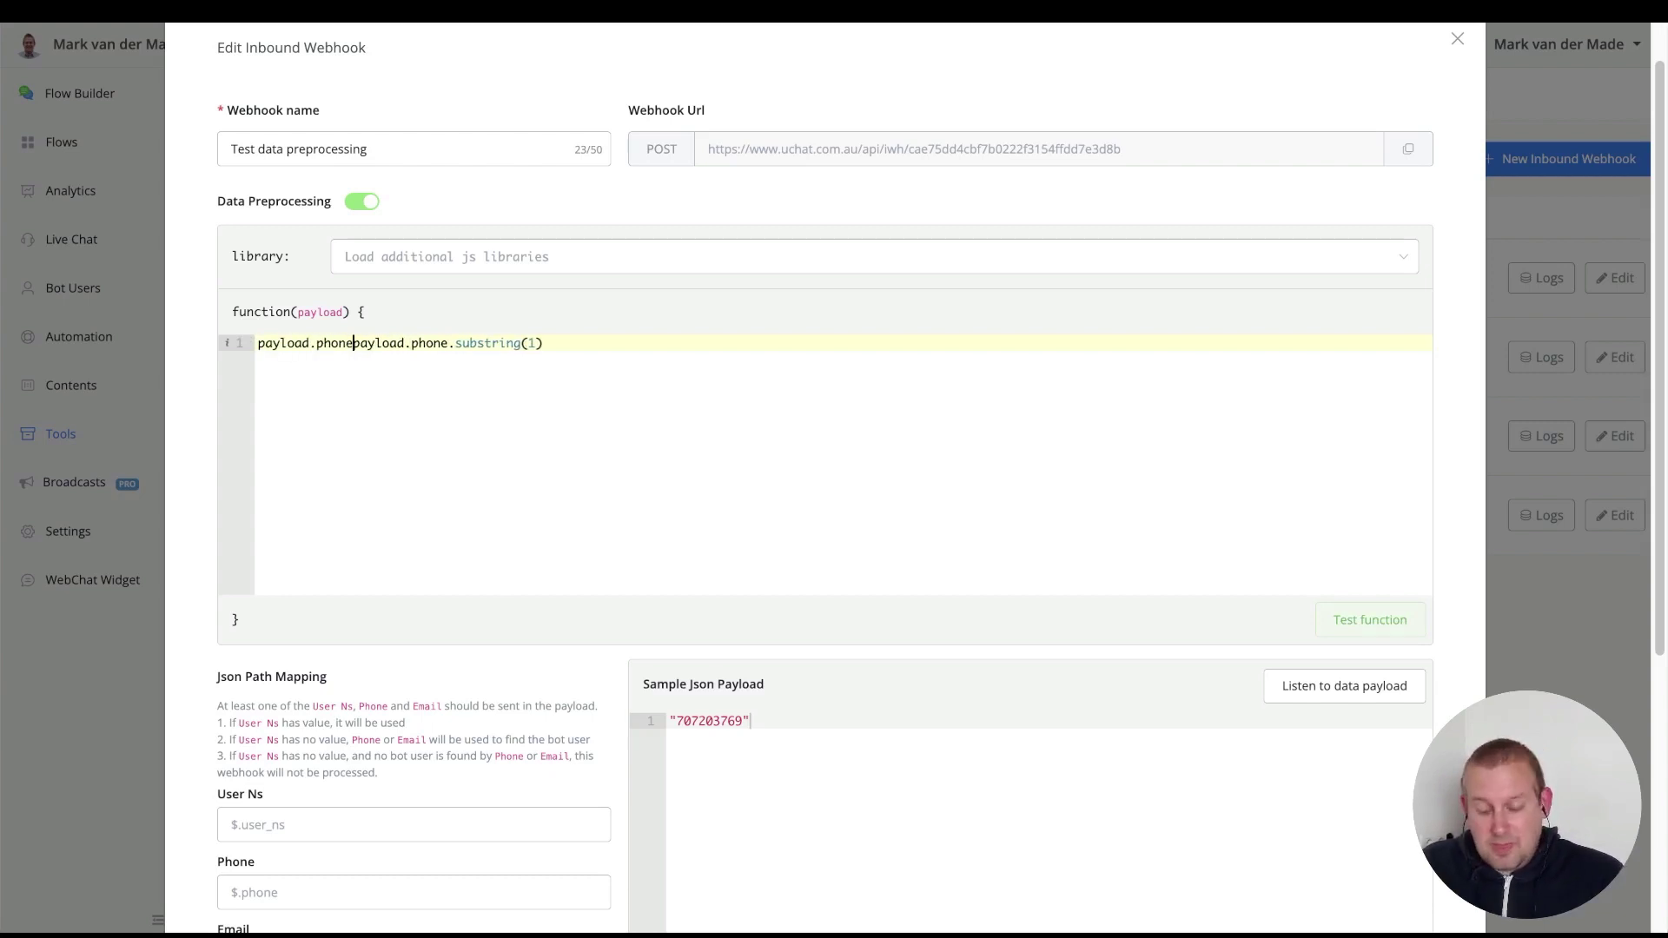
{"action": "type", "text": " = "}
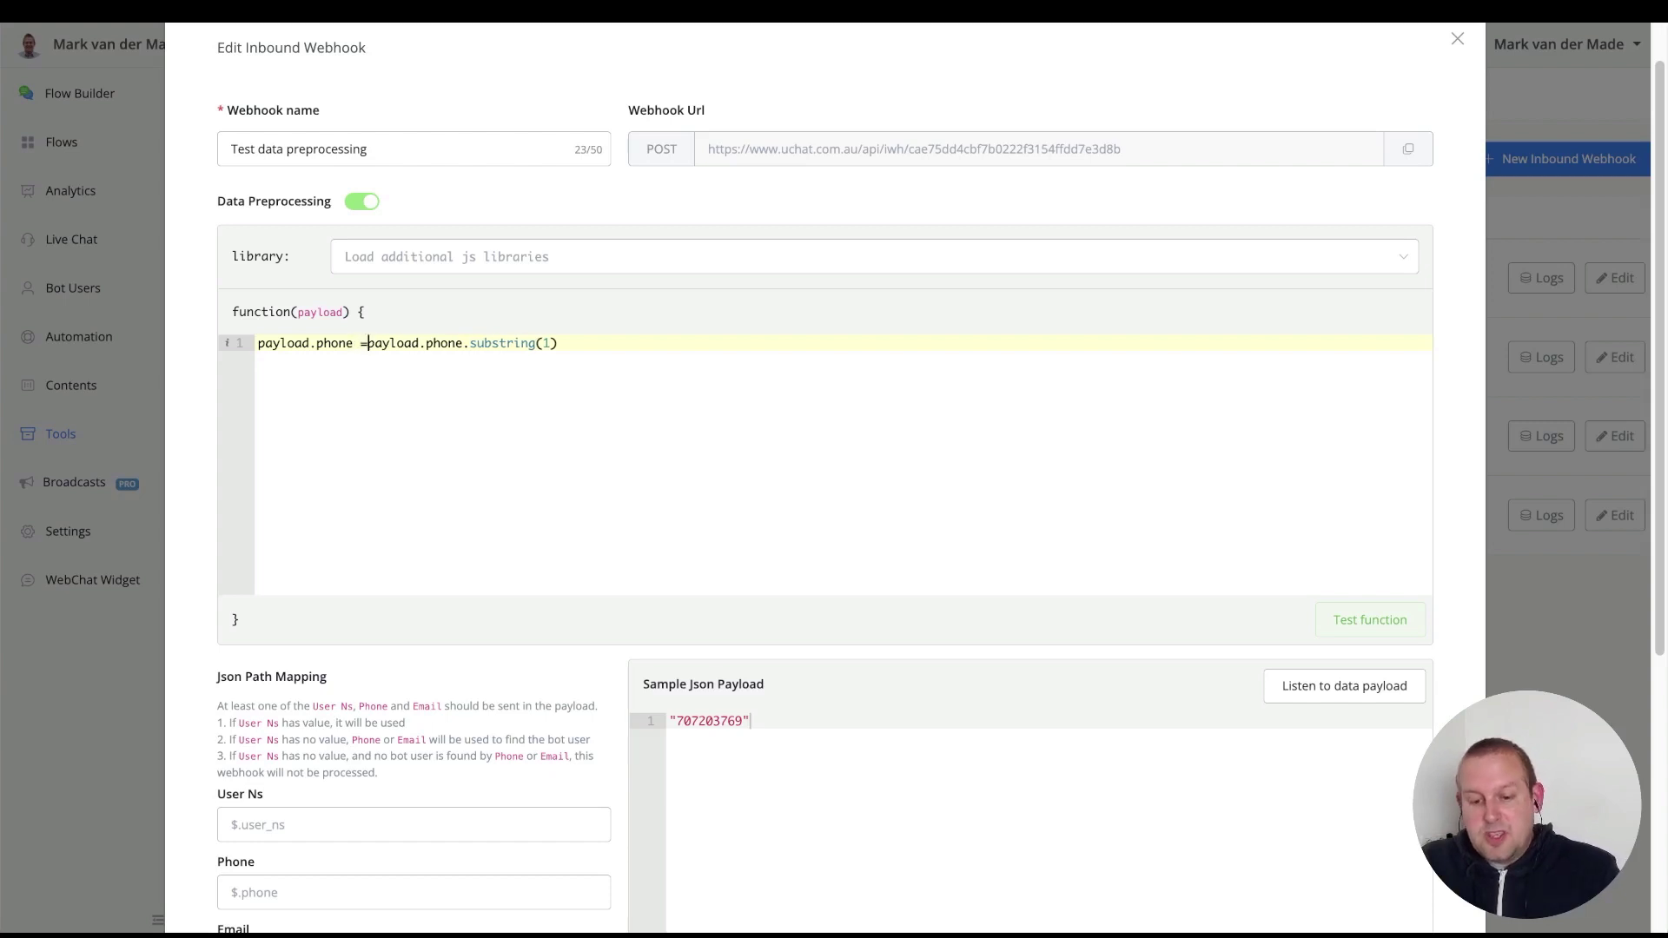
{"action": "type", "text": "'+"}
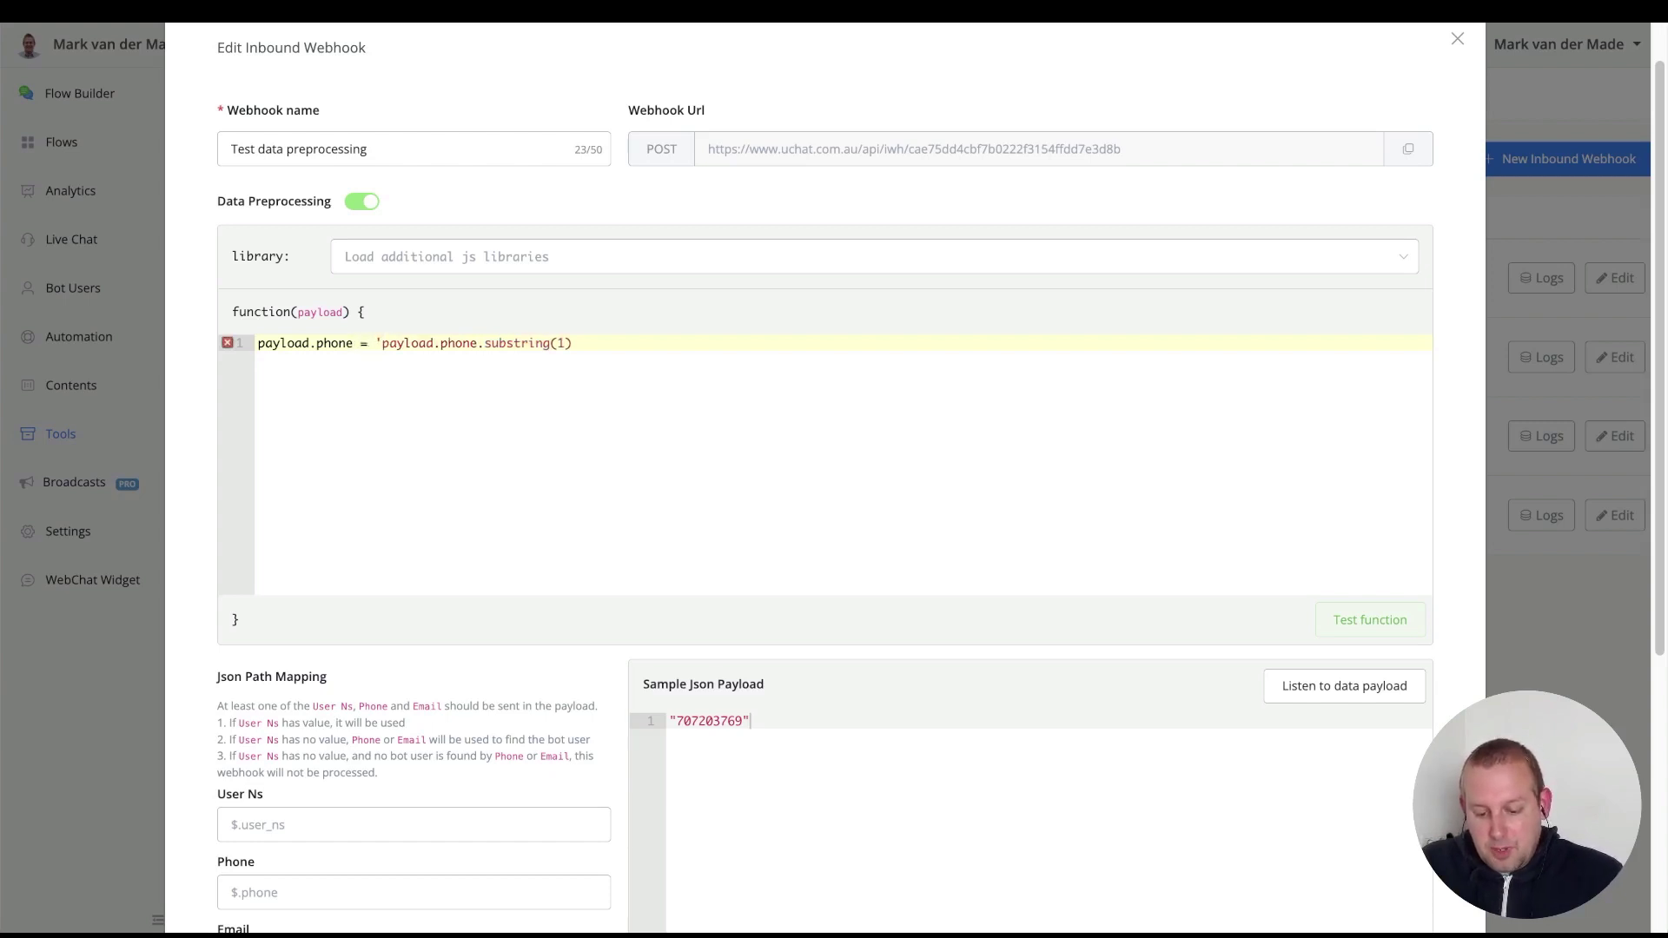
{"action": "type", "text": "36"}
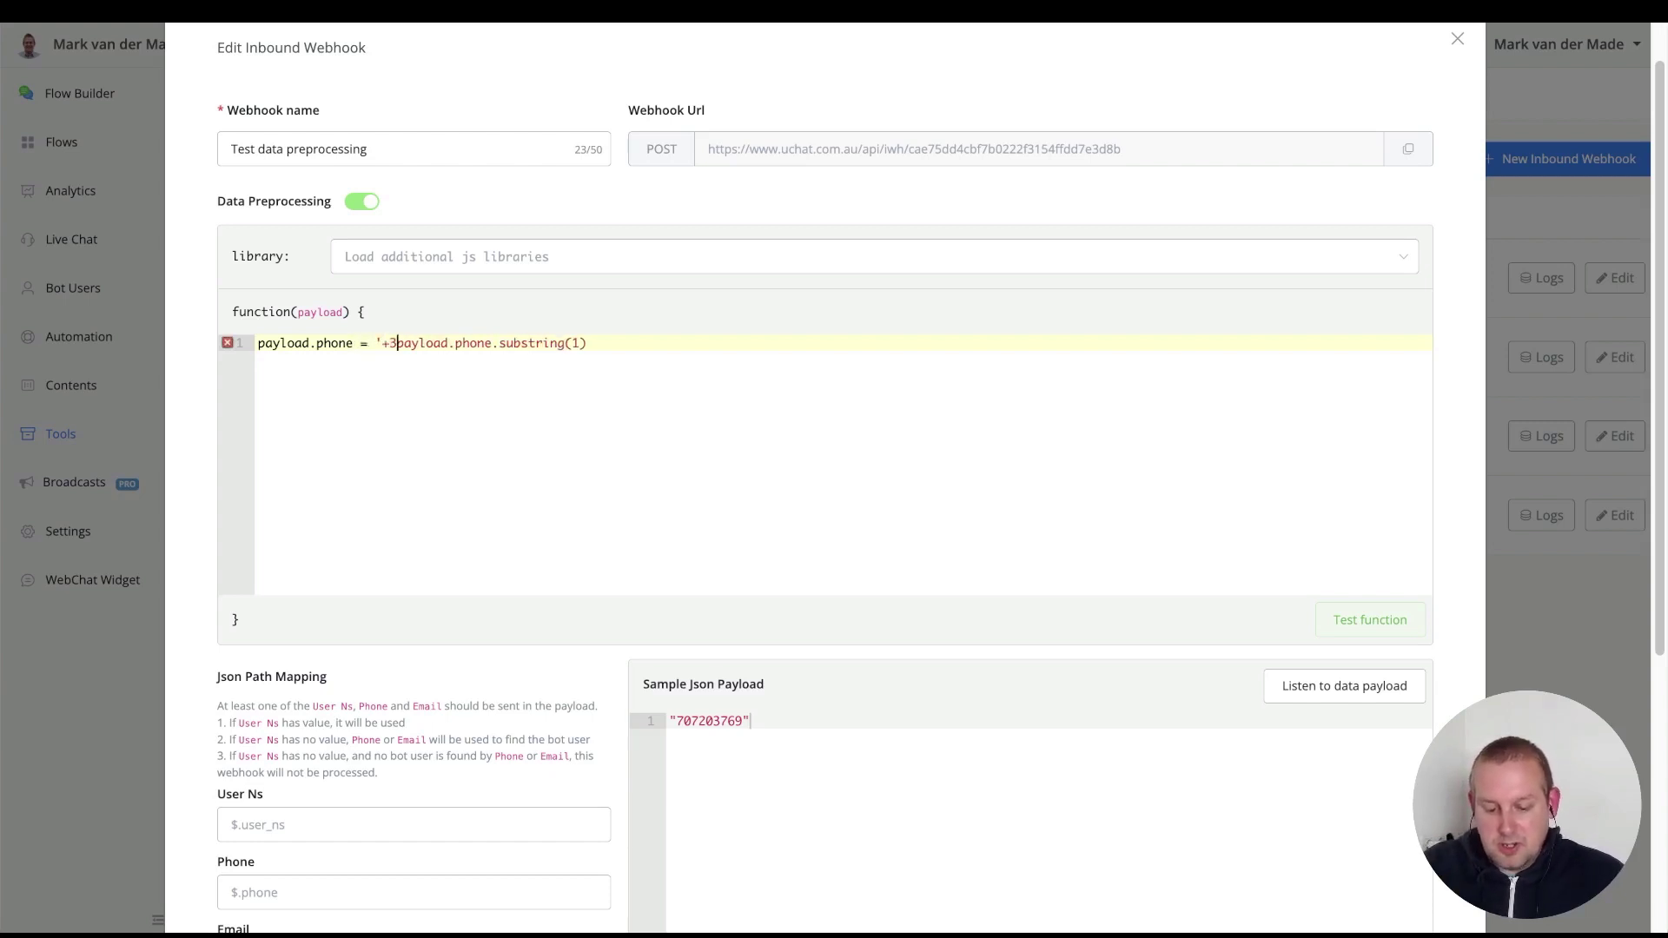
{"action": "type", "text": "'"}
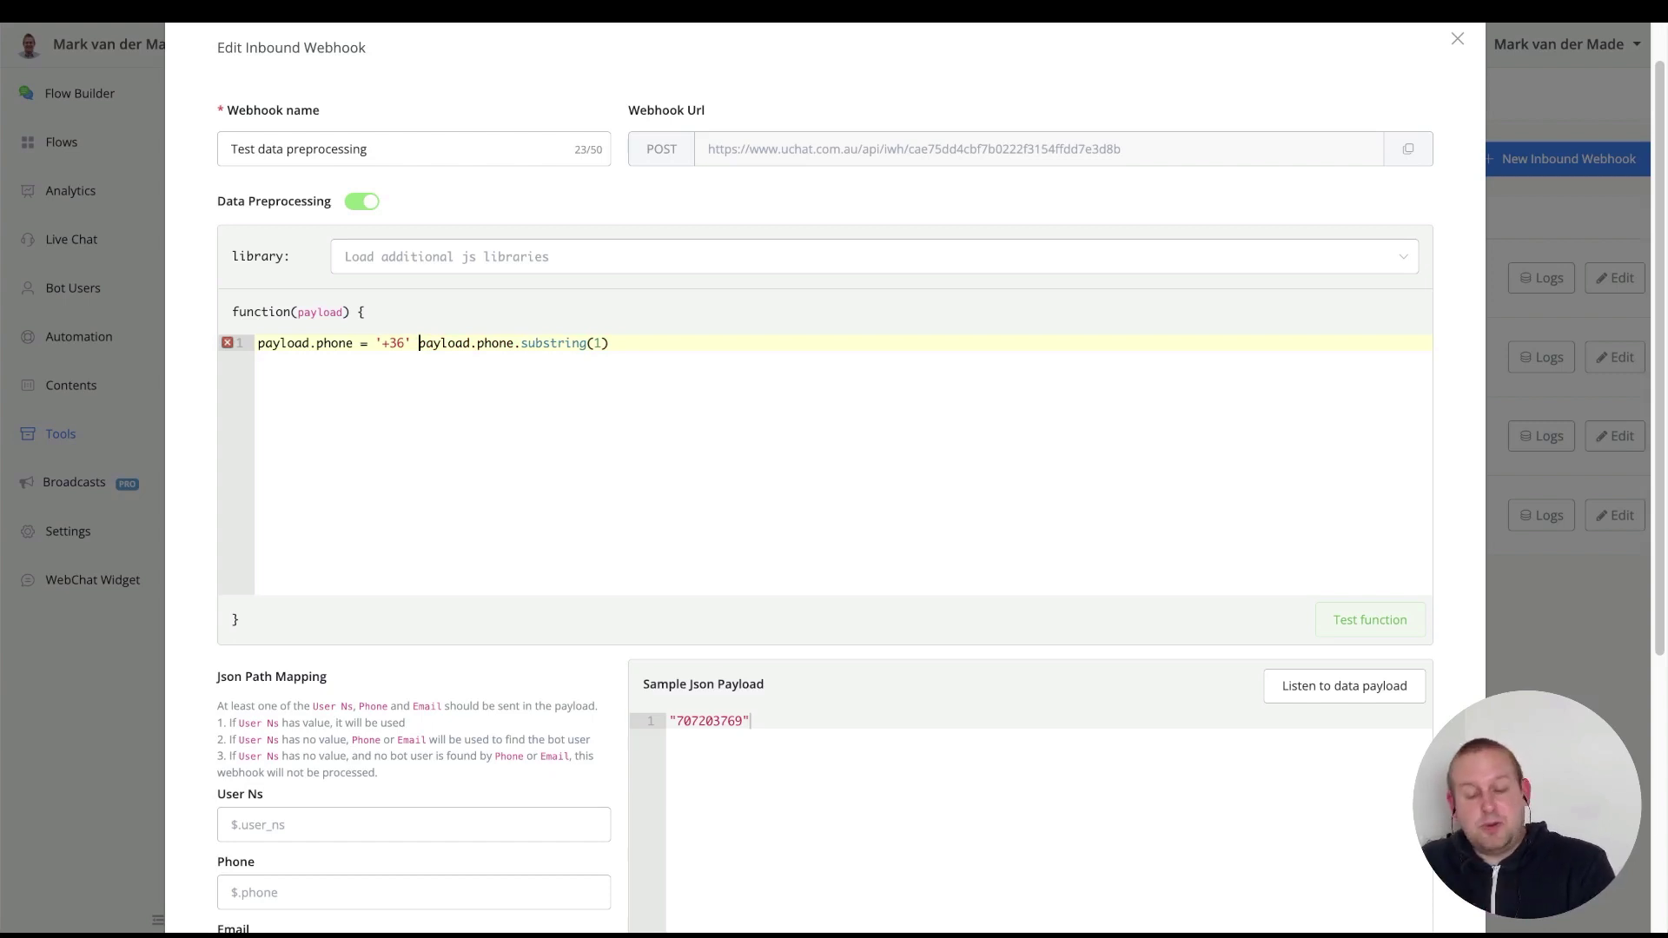
{"action": "type", "text": "+"}
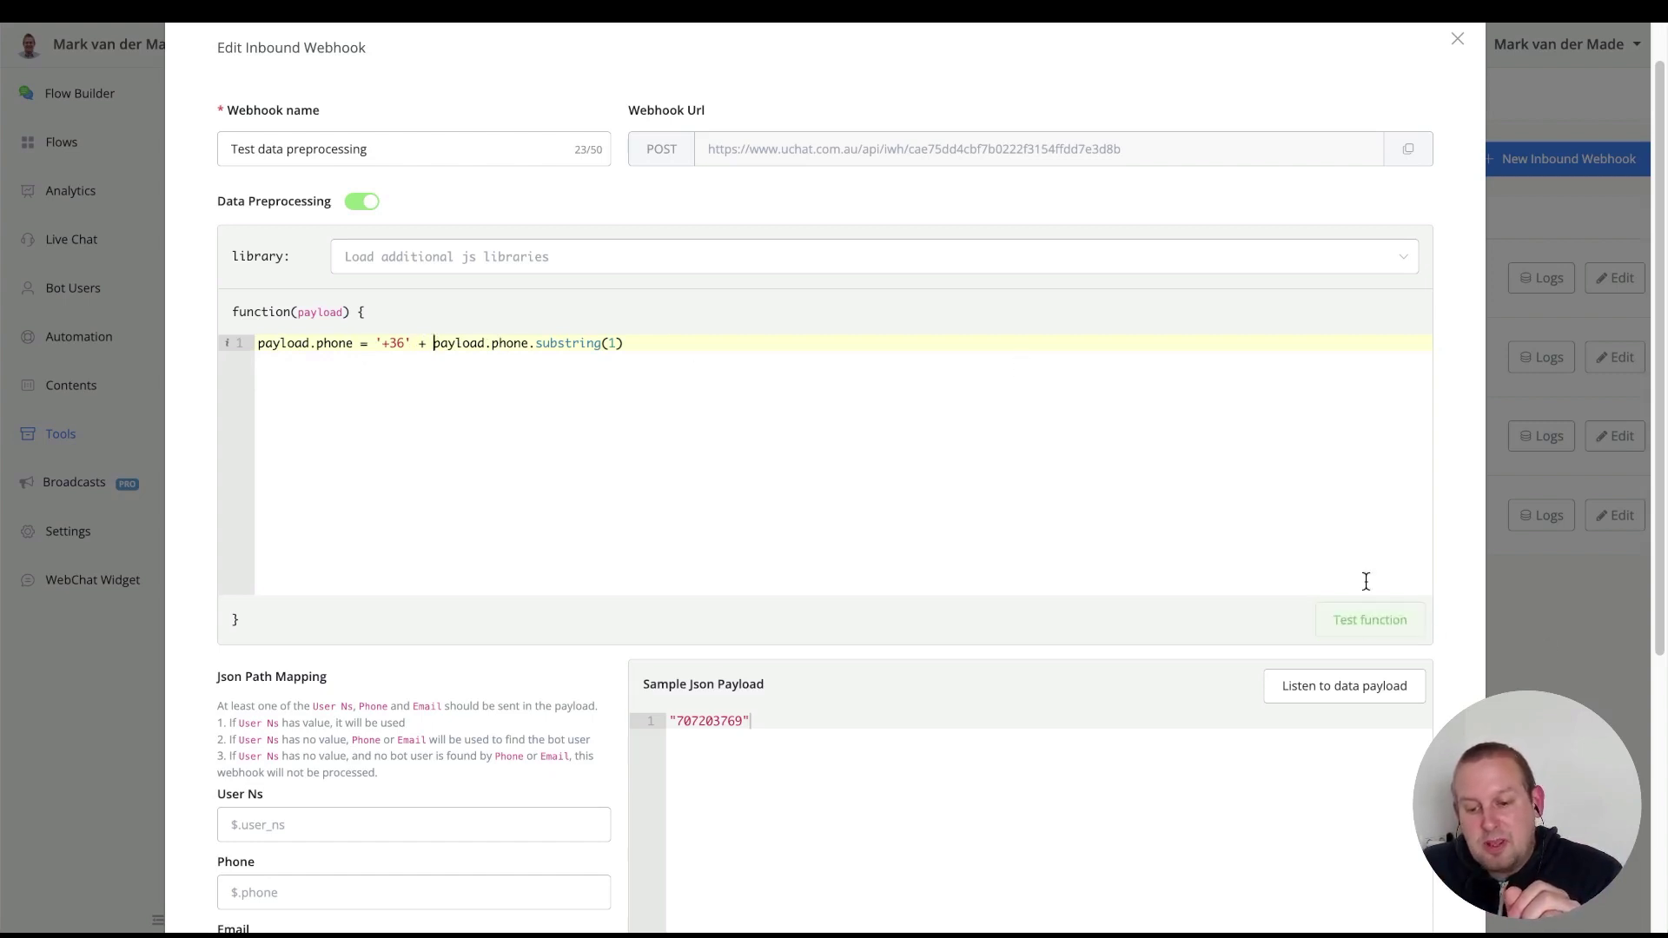
Step: Add a 'return payload' line and test, showing the name plus the +36-prefixed phone
{"action": "left_click", "coordinate": [1366, 617]}
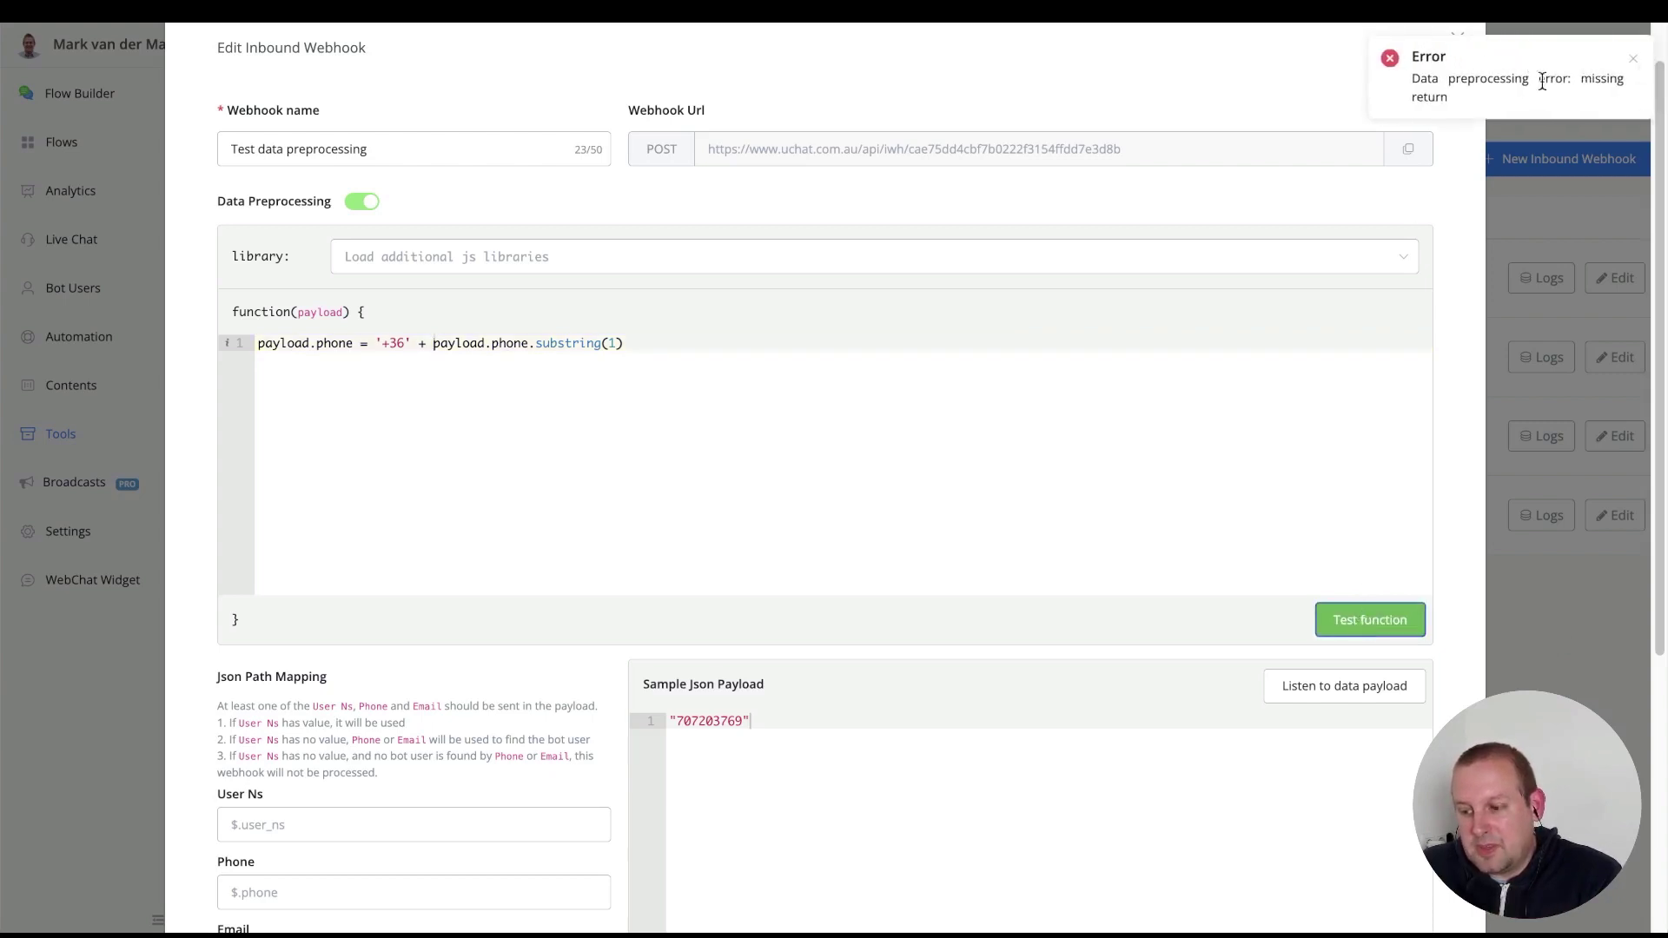
{"action": "left_click", "coordinate": [717, 347]}
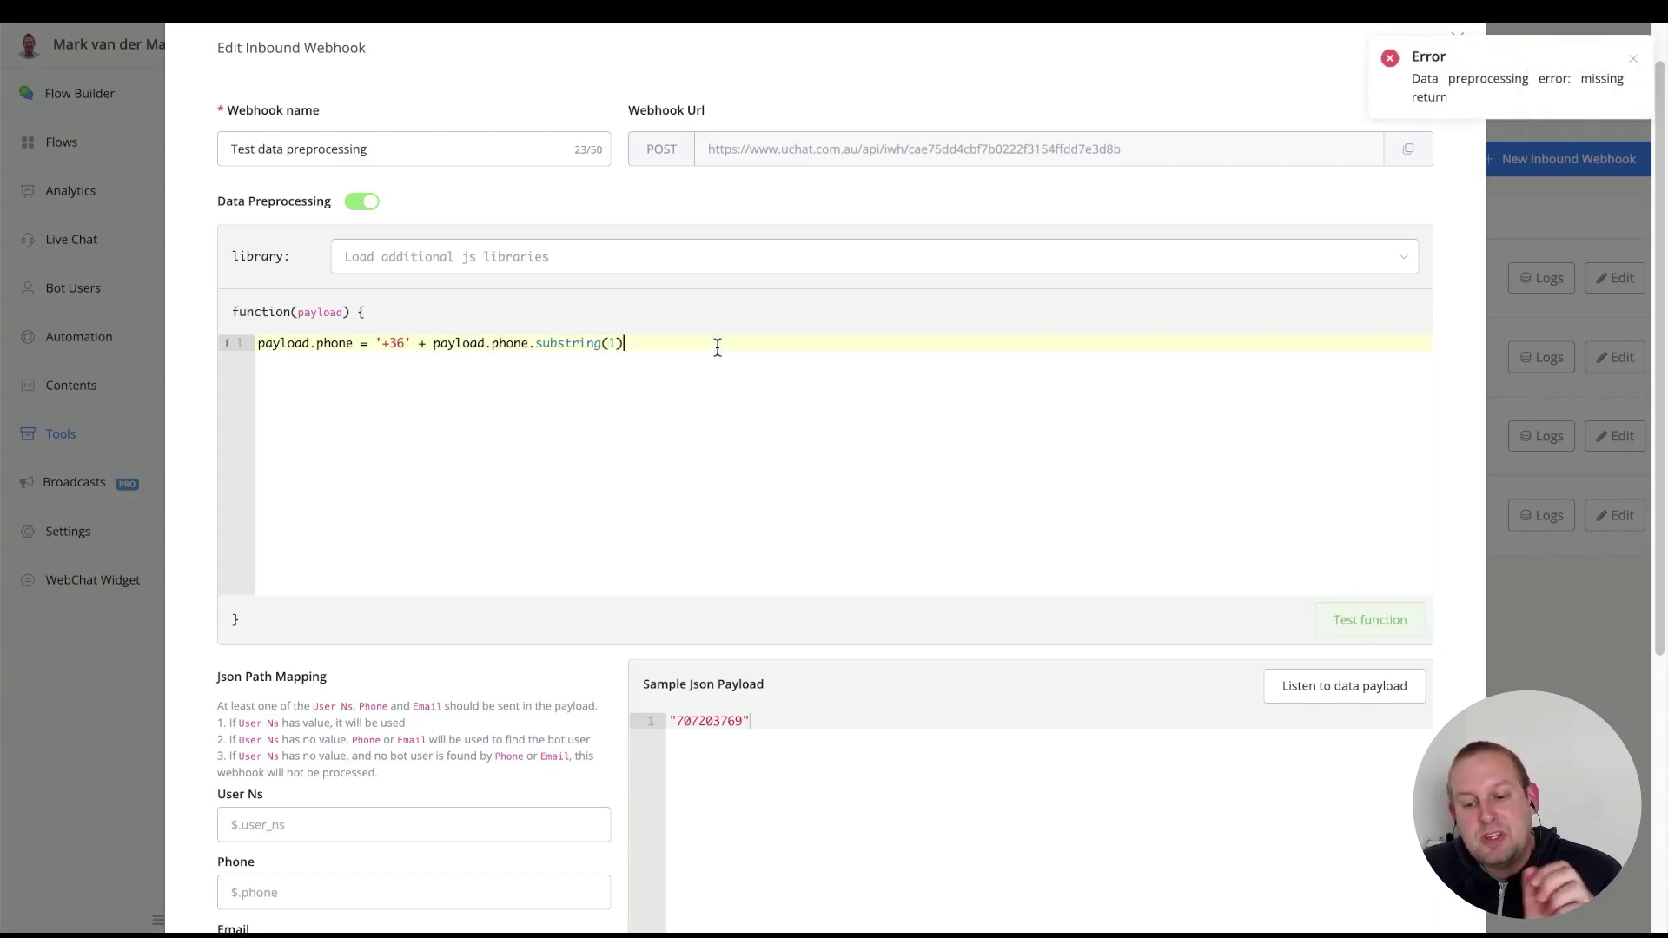
{"action": "key", "text": "Return"}
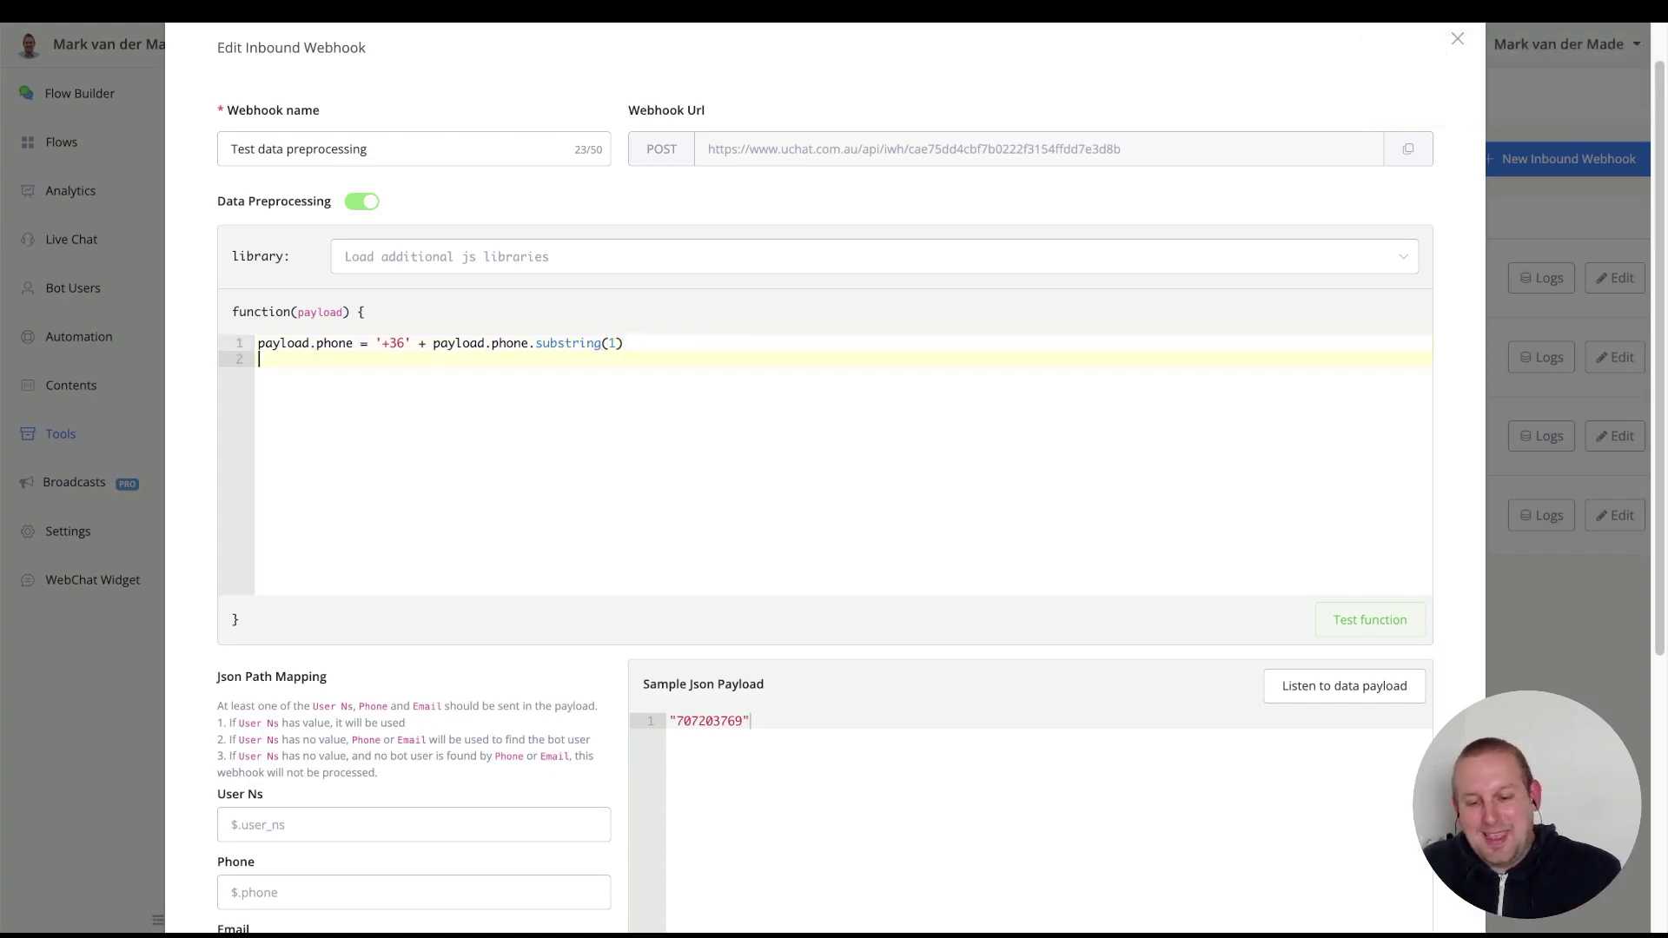
{"action": "type", "text": "re"}
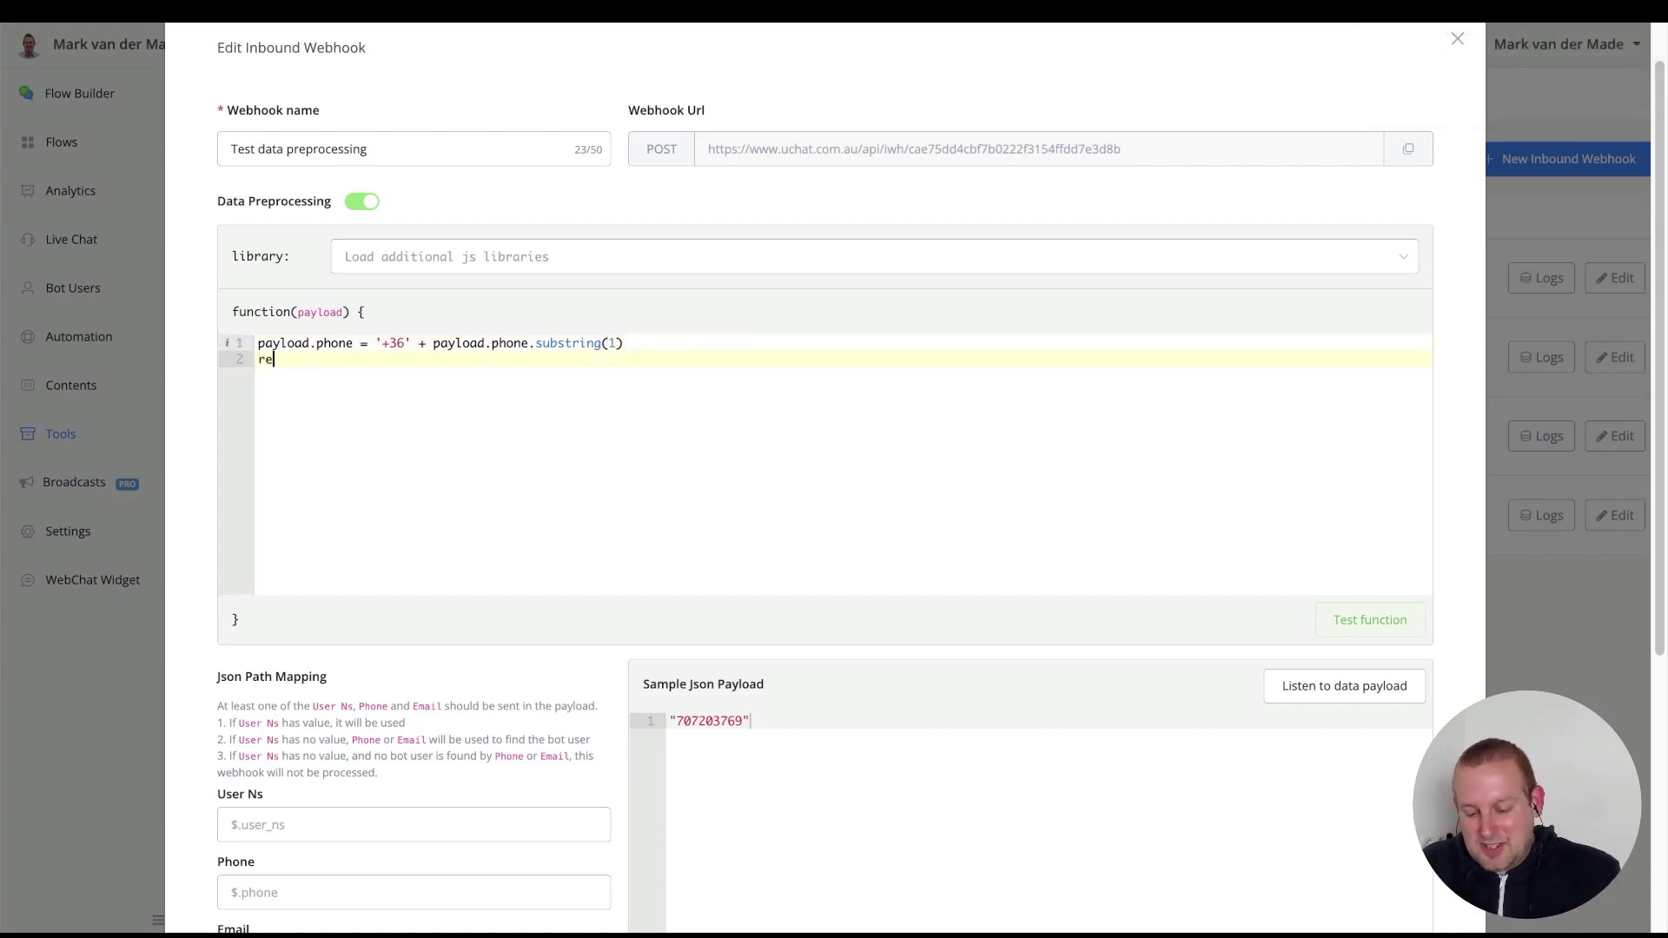
{"action": "type", "text": "turn "}
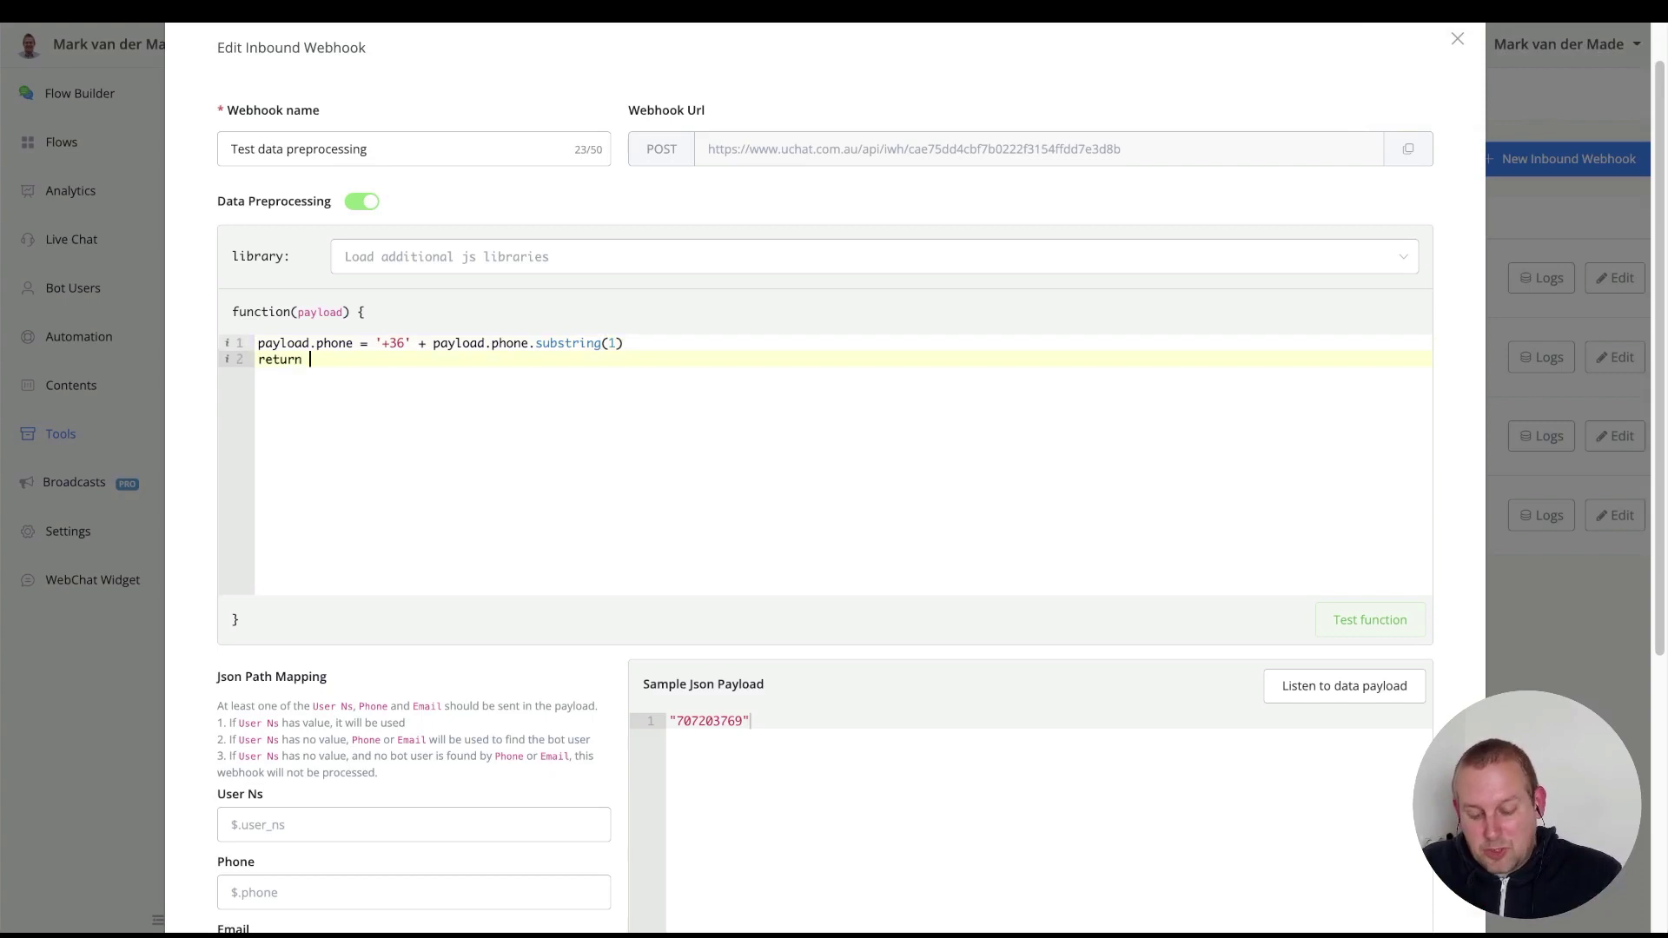
{"action": "type", "text": "payload"}
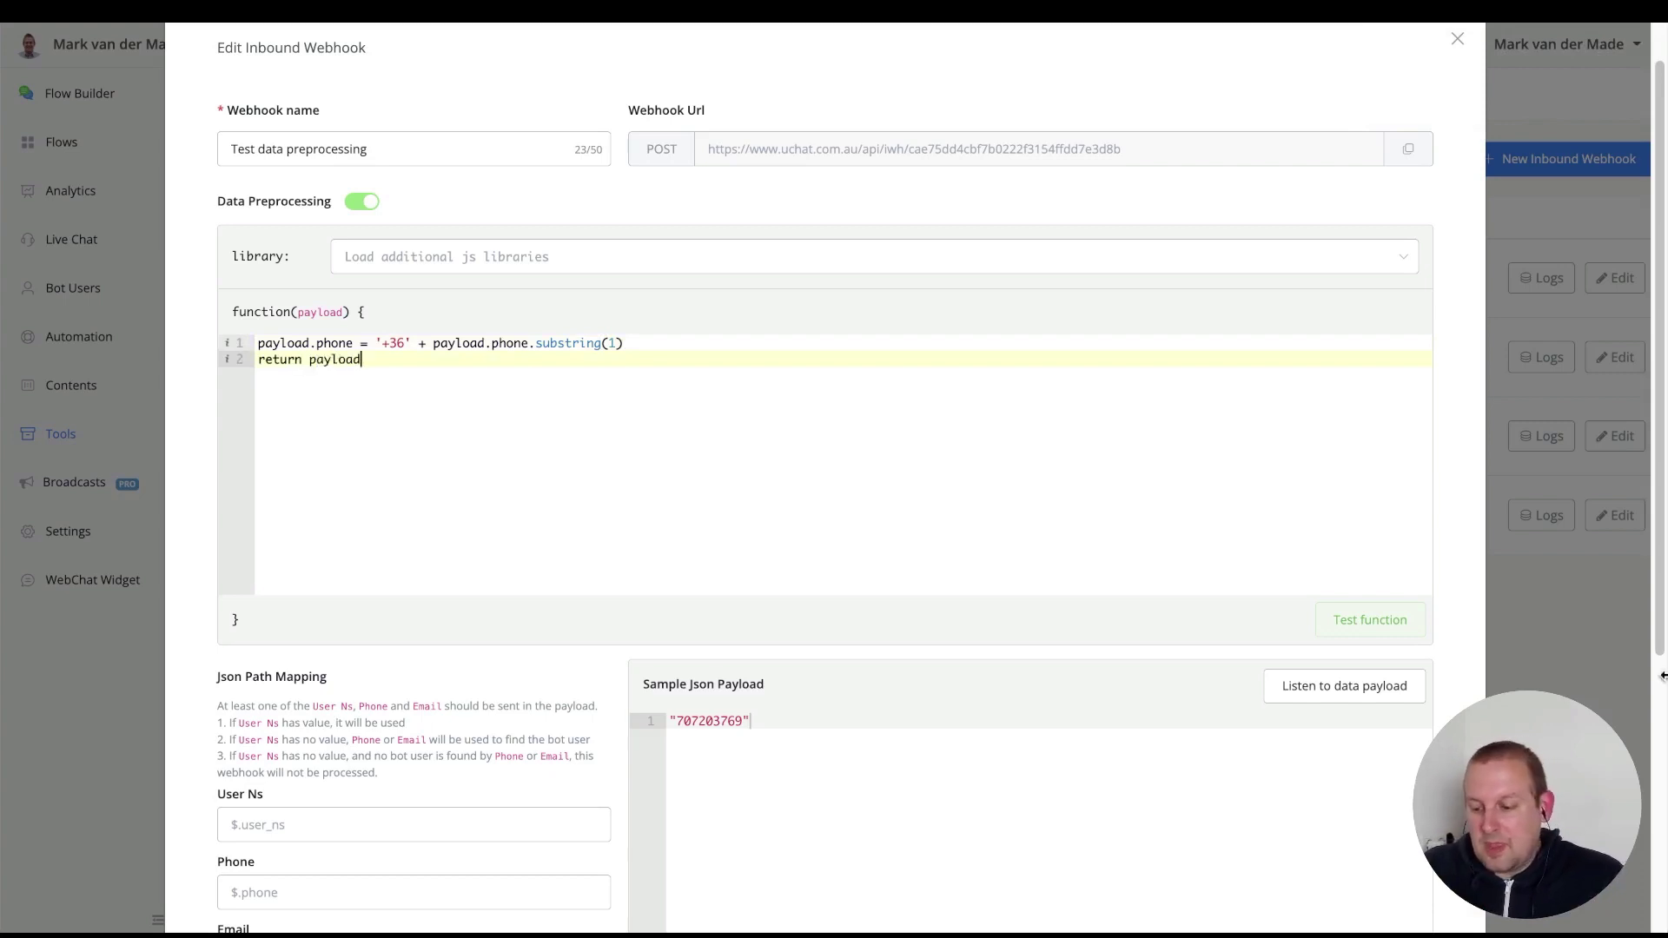
{"action": "left_click", "coordinate": [1386, 624]}
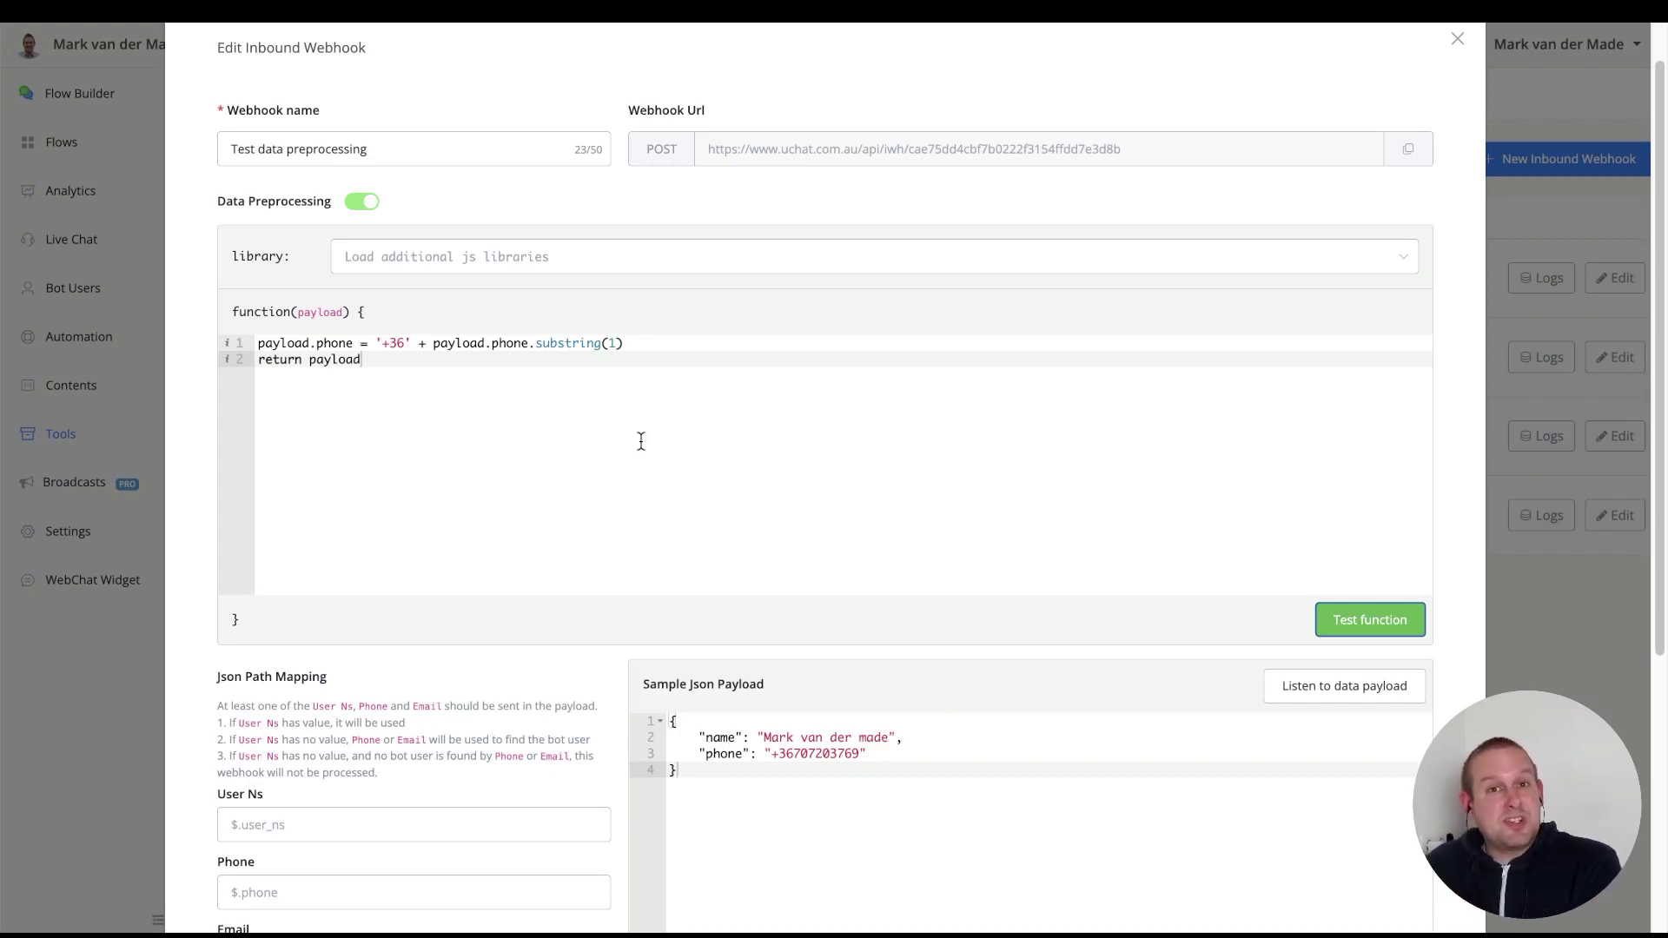
{"action": "scroll", "coordinate": [644, 576], "scroll_direction": "down", "scroll_amount": 4}
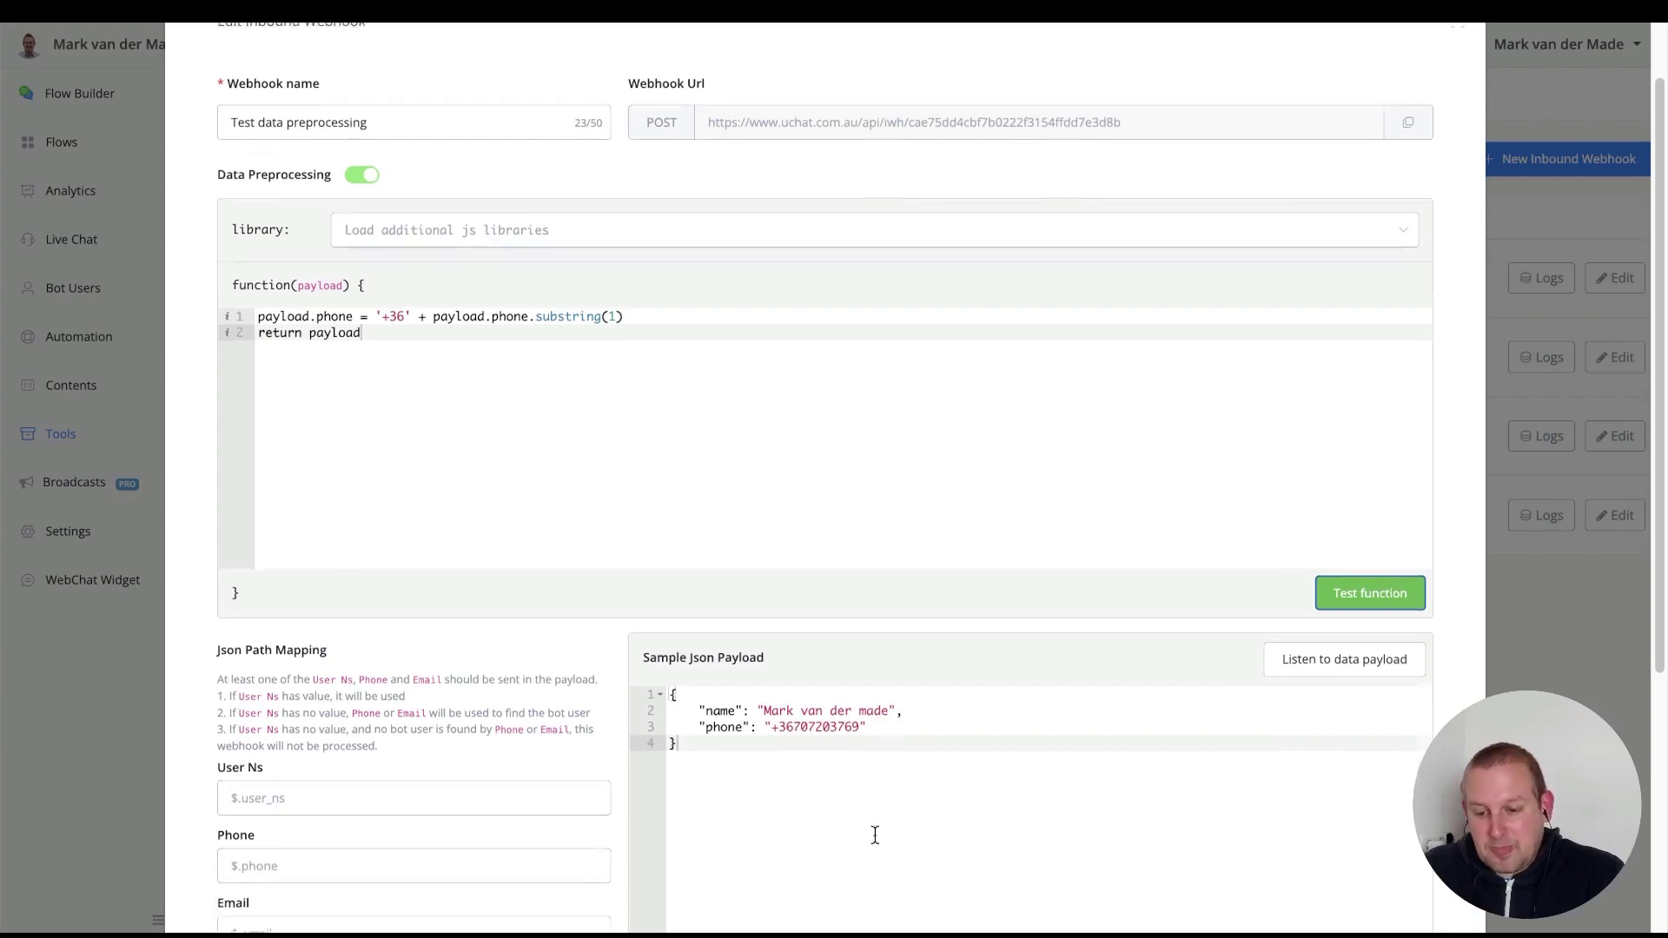
{"action": "scroll", "coordinate": [905, 664], "scroll_direction": "up", "scroll_amount": 3}
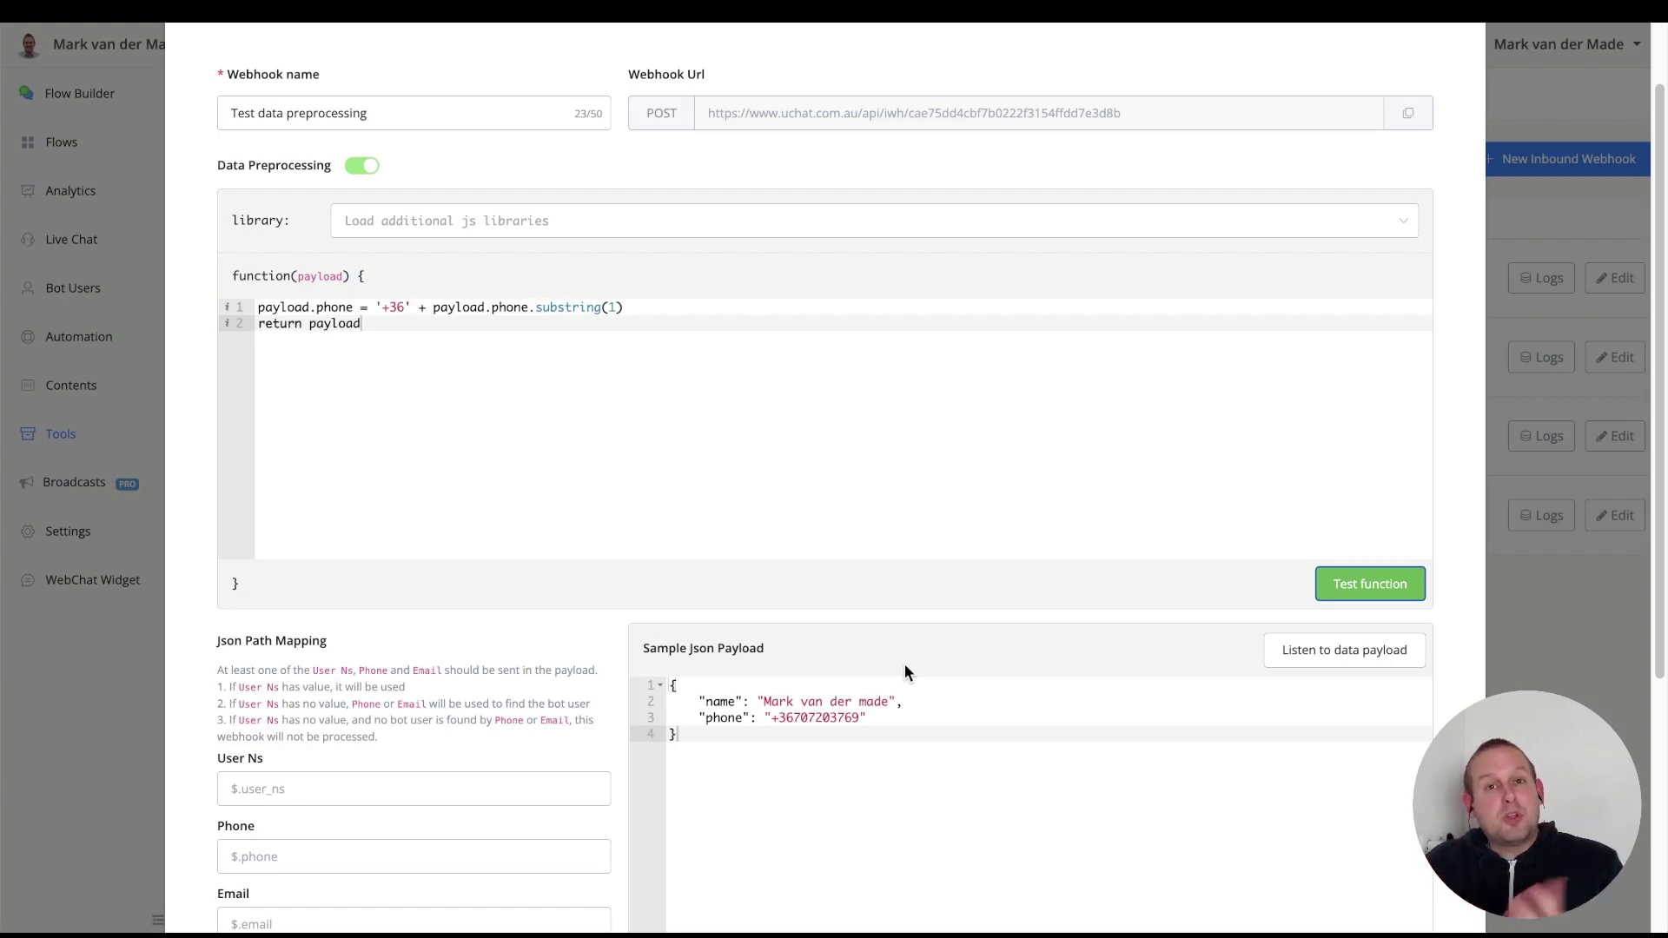
Step: Delete all the preprocessing code, then re-enable Data Preprocessing for the new email, status and dummy payload
{"action": "key", "text": "ctrl+a"}
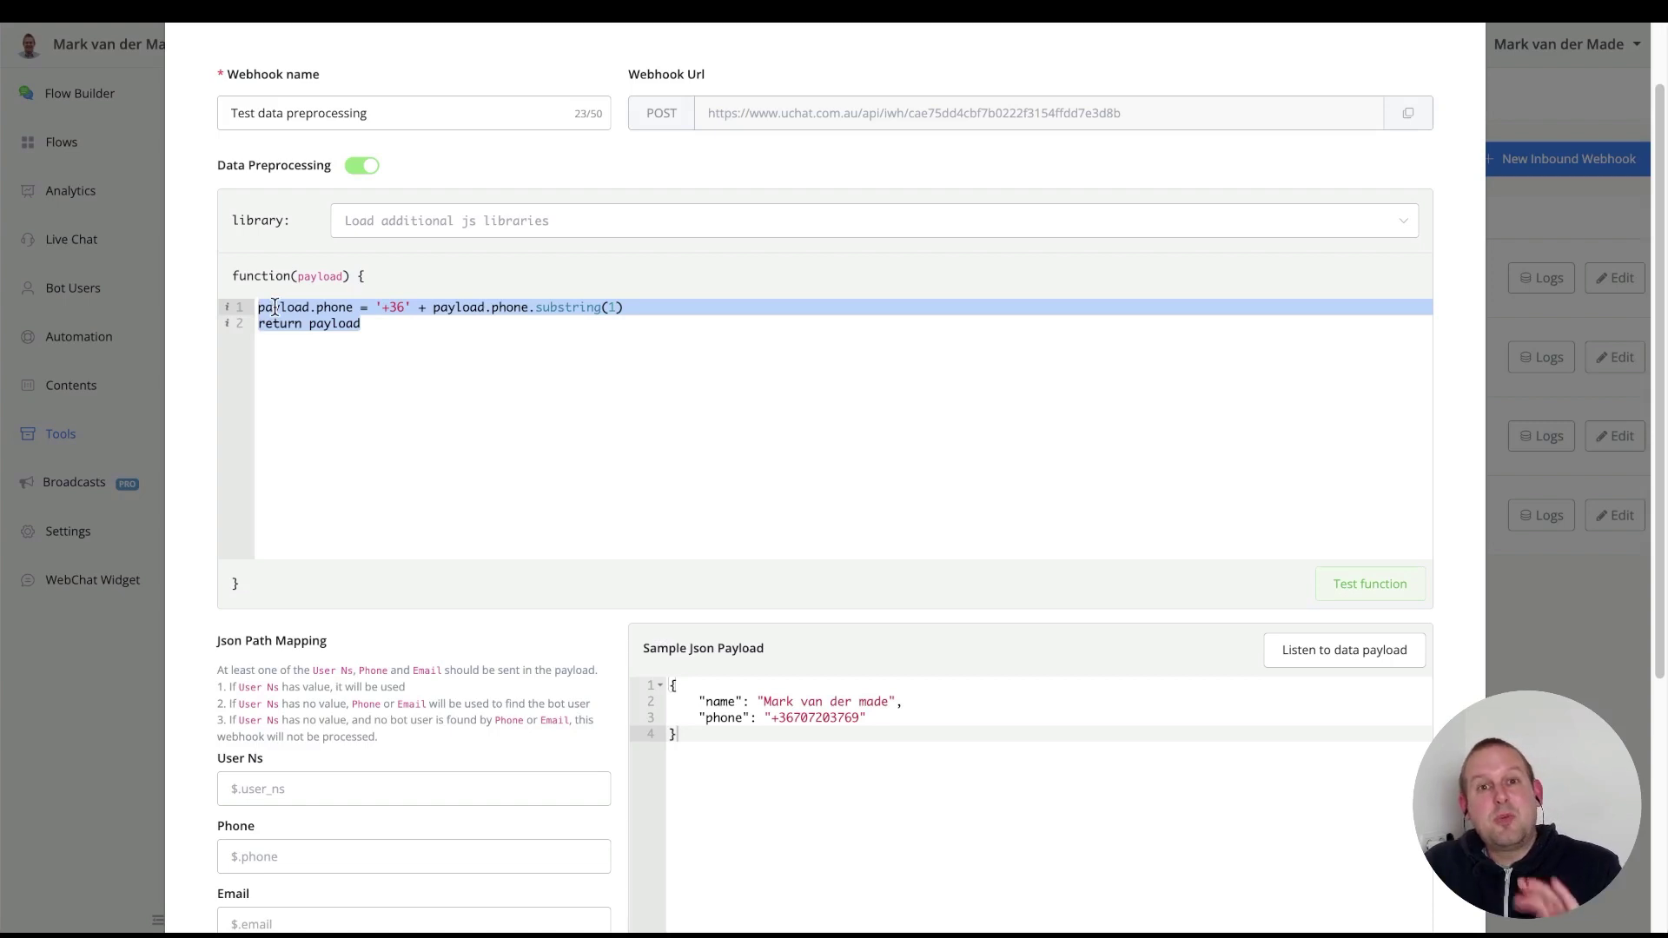
{"action": "key", "text": "BackSpace"}
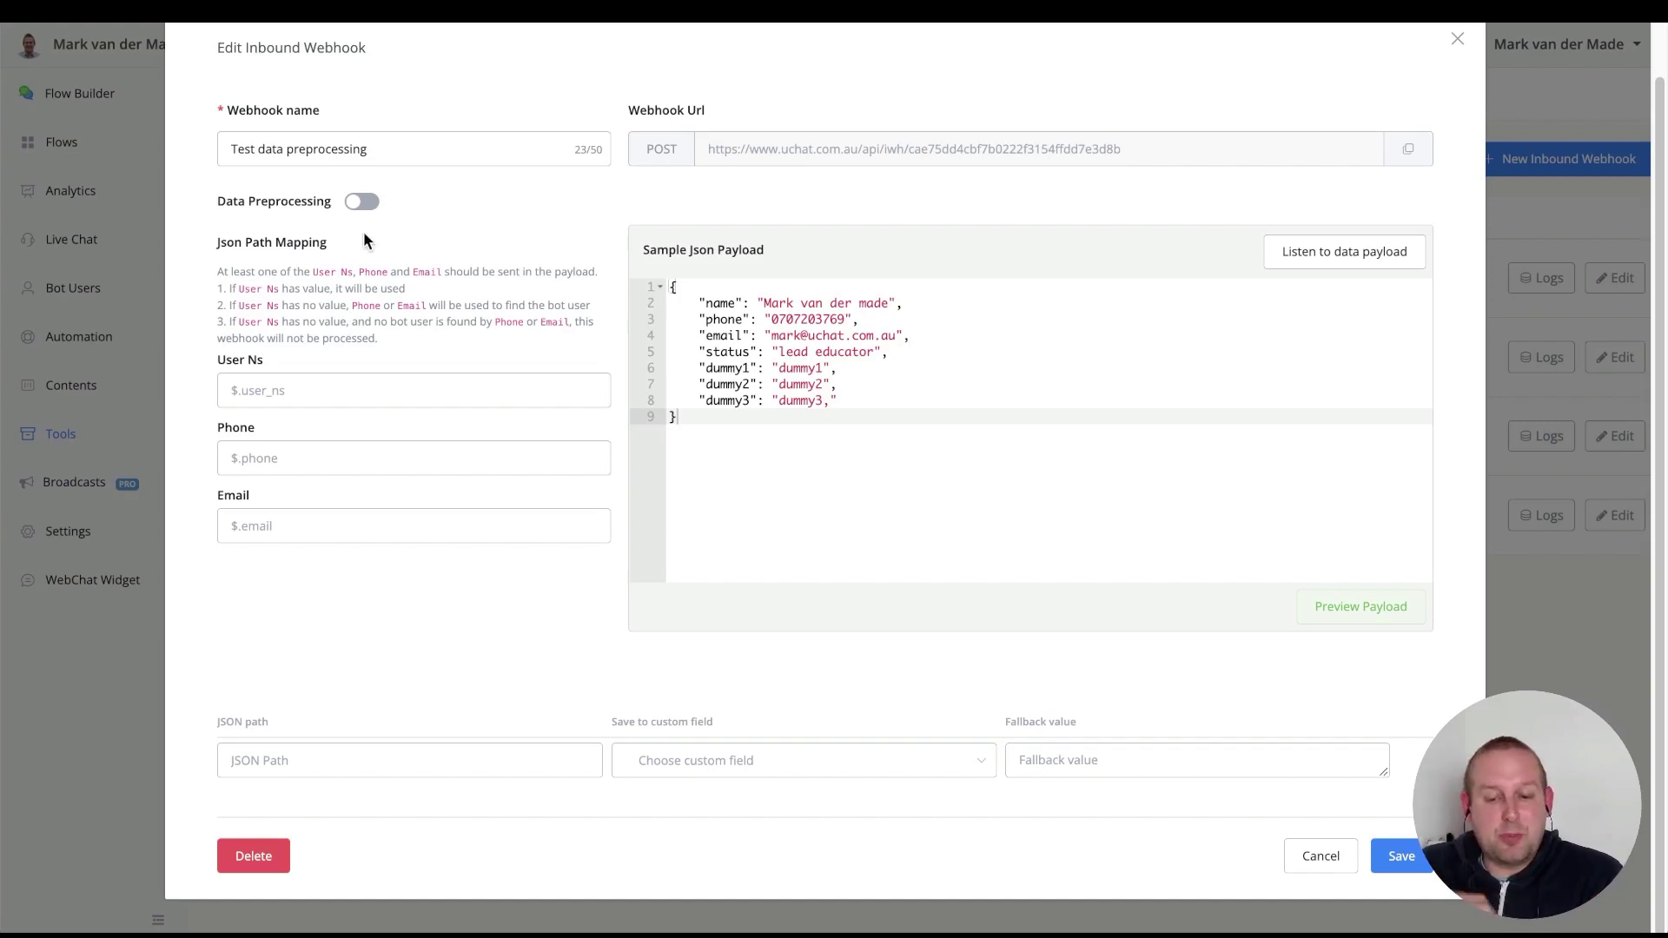
{"action": "left_click", "coordinate": [361, 201]}
Step: Write 'delete payload.dummy1' and 'return payload', then test to confirm dummy1 is removed
{"action": "left_click_drag", "start_coordinate": [446, 429], "coordinate": [252, 345]}
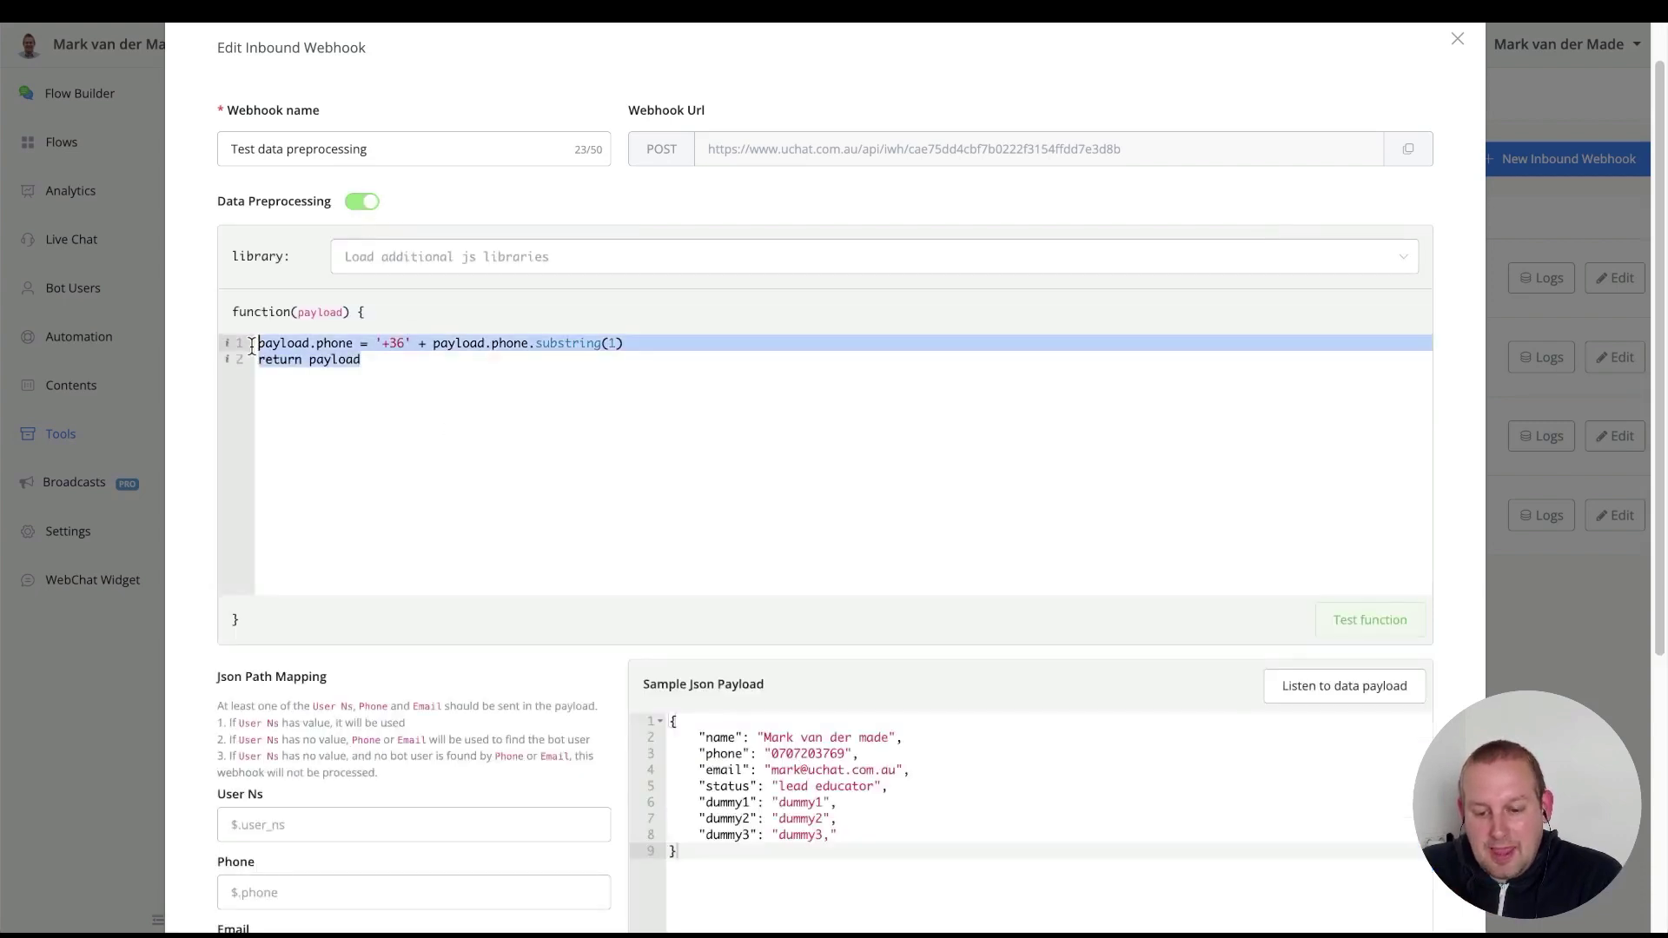
{"action": "key", "text": "BackSpace"}
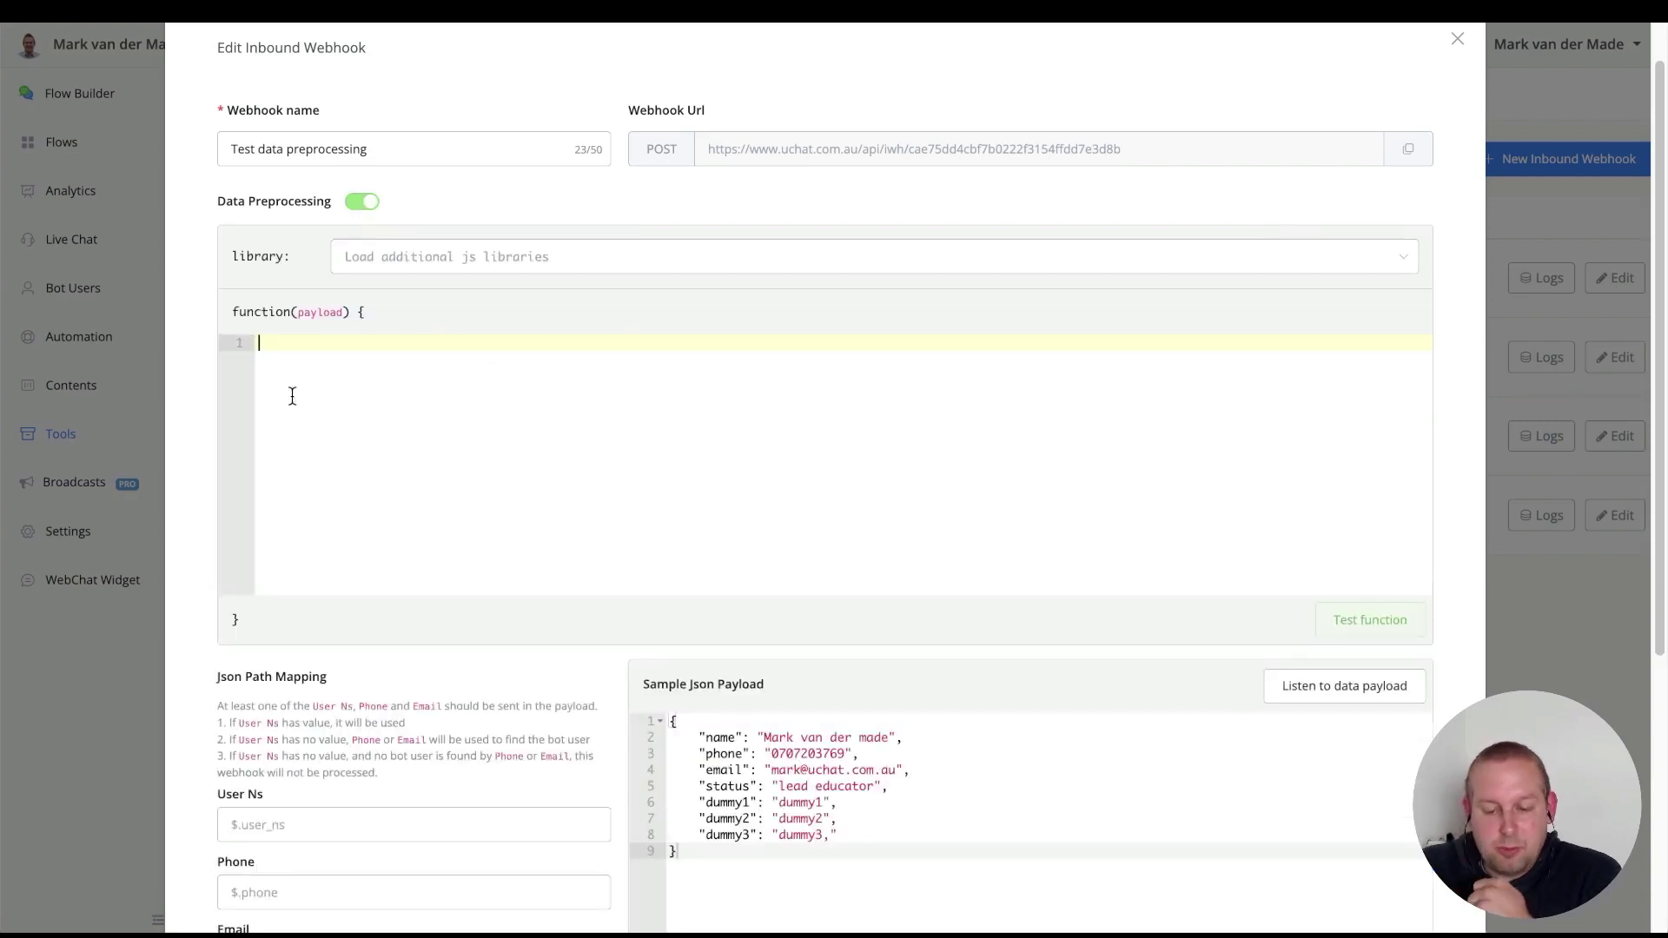
{"action": "key", "text": "Return"}
{"action": "key", "text": "Return"}
{"action": "key", "text": "Up"}
{"action": "key", "text": "Up"}
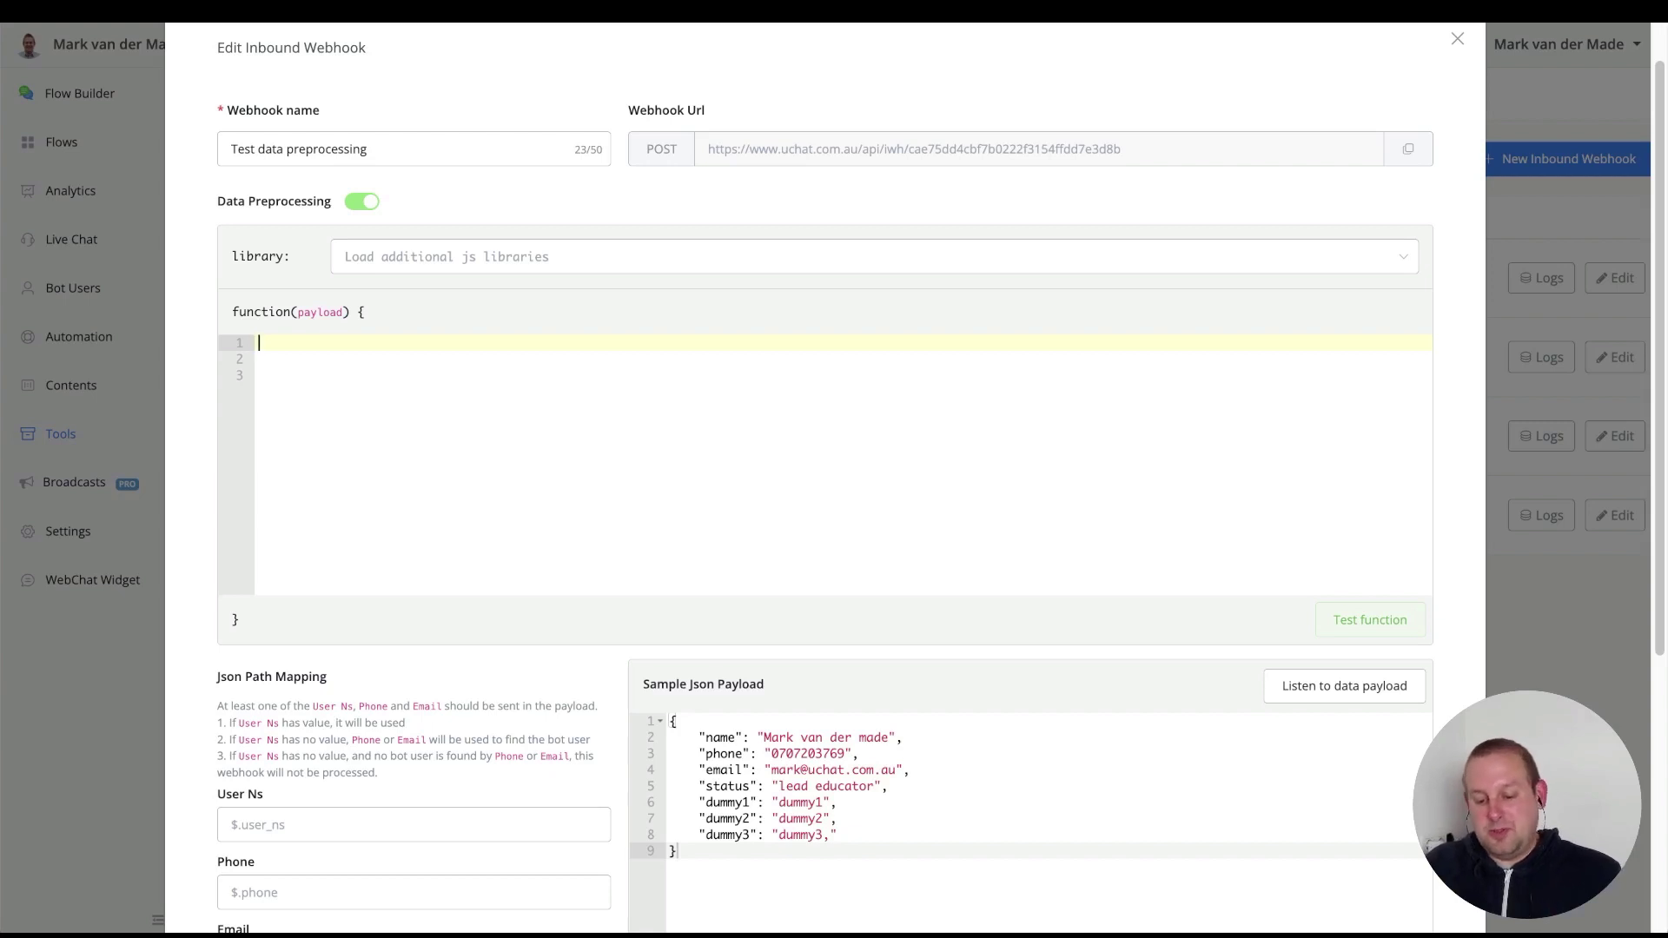
{"action": "type", "text": "delete"}
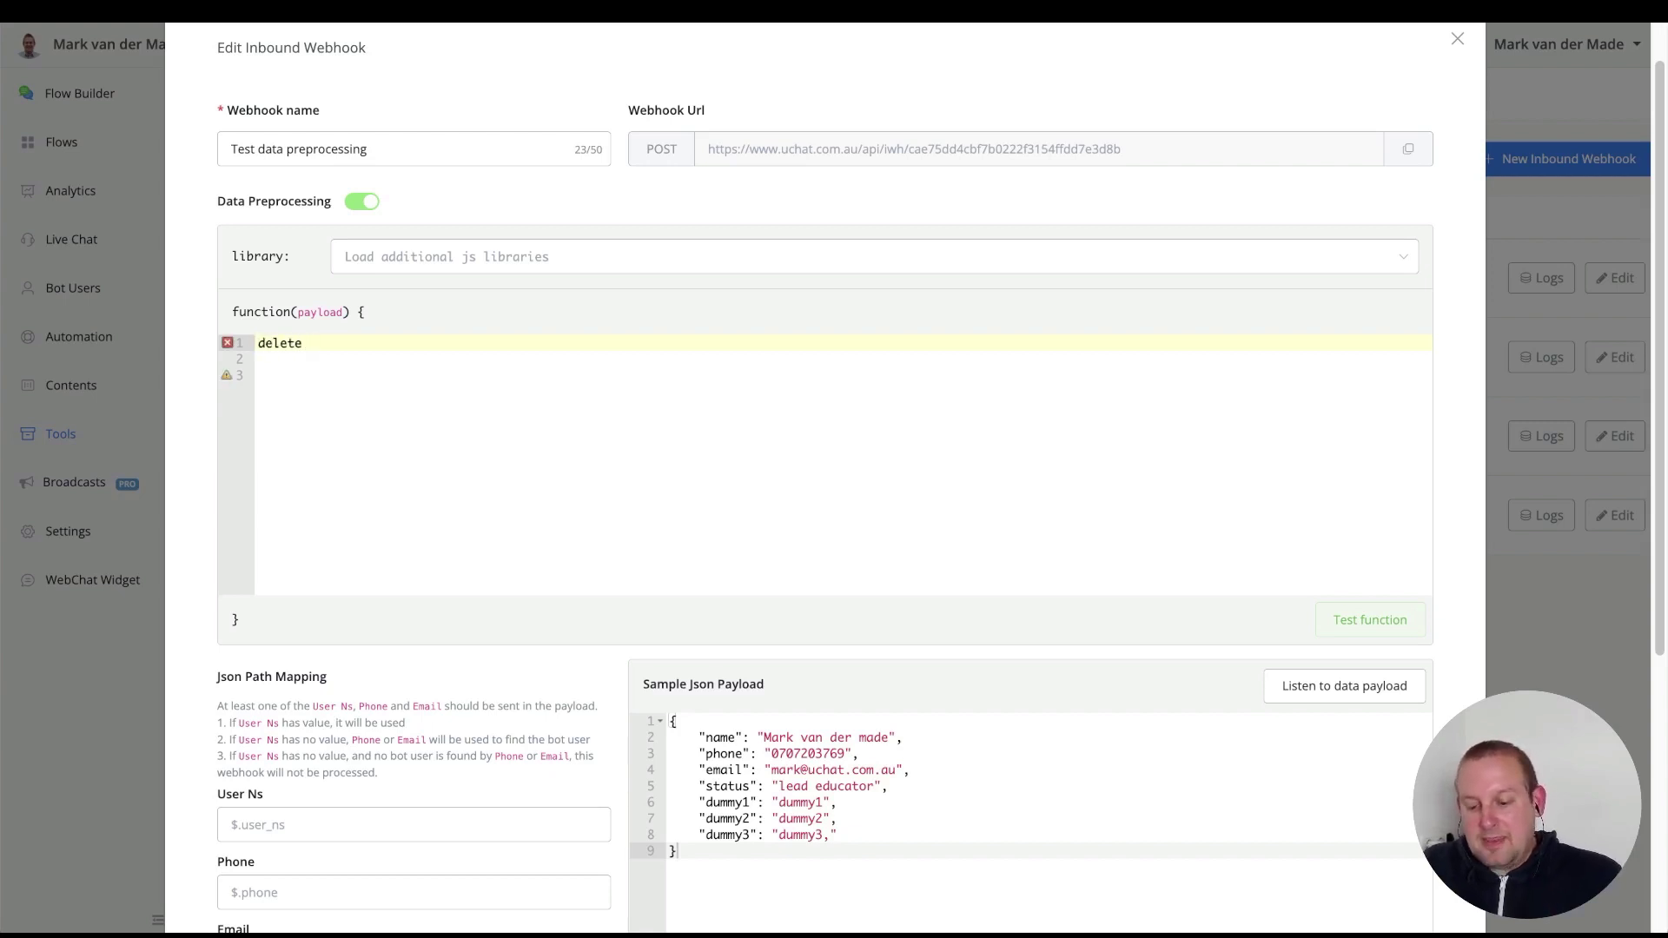
{"action": "type", "text": " pa"}
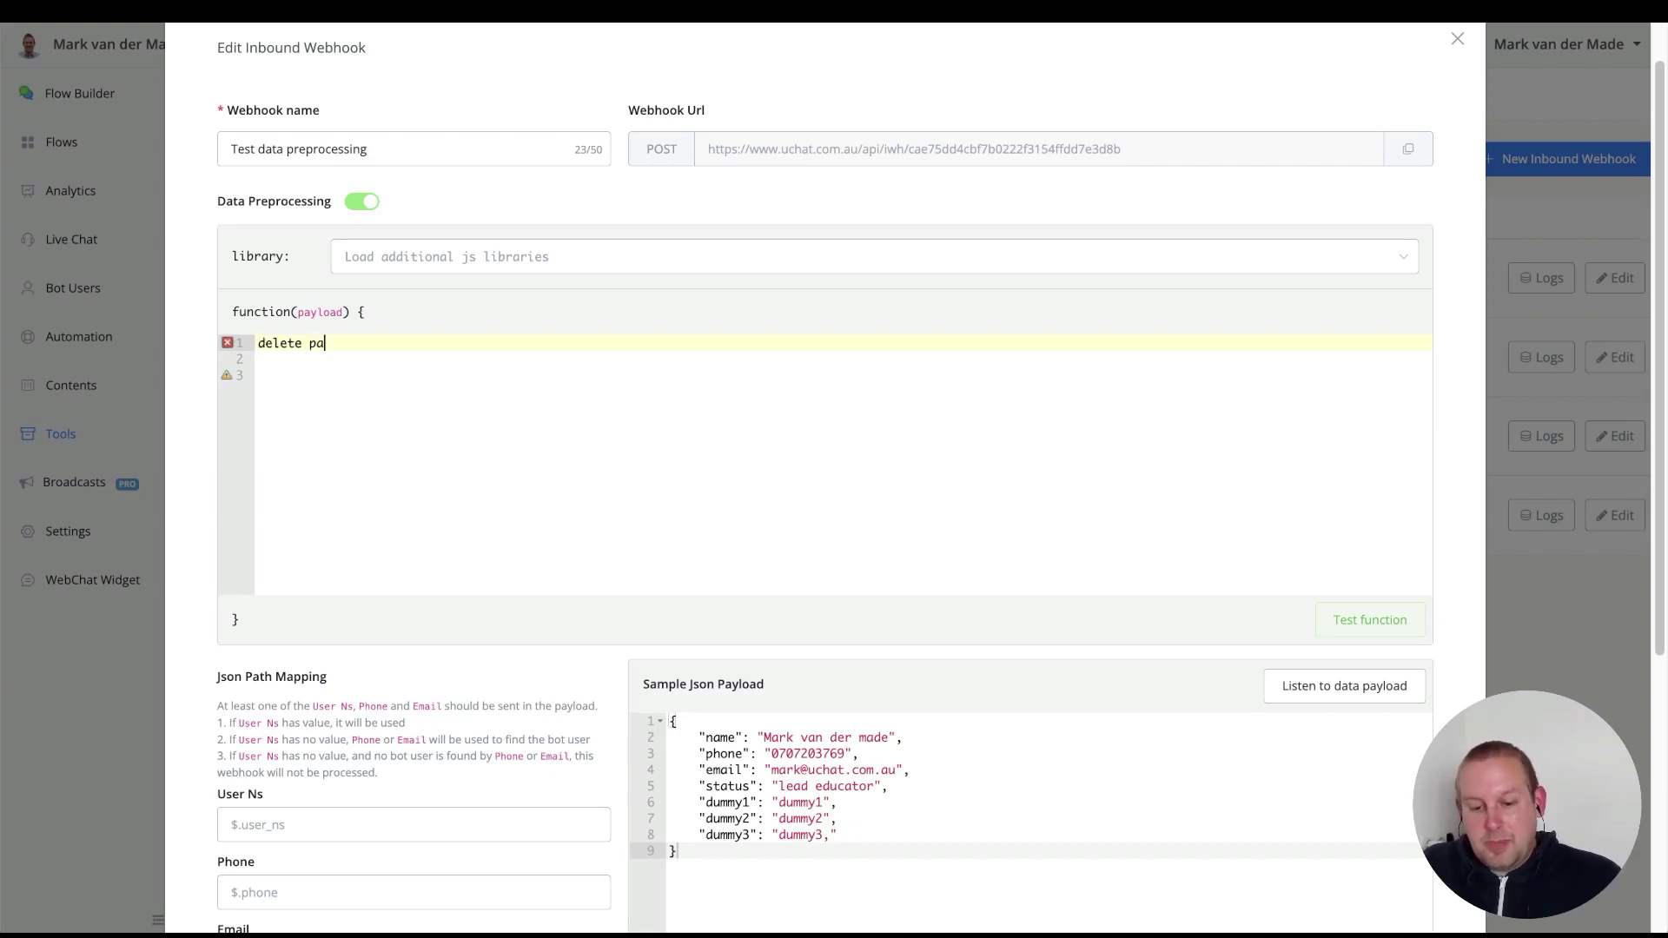
{"action": "type", "text": "yload."}
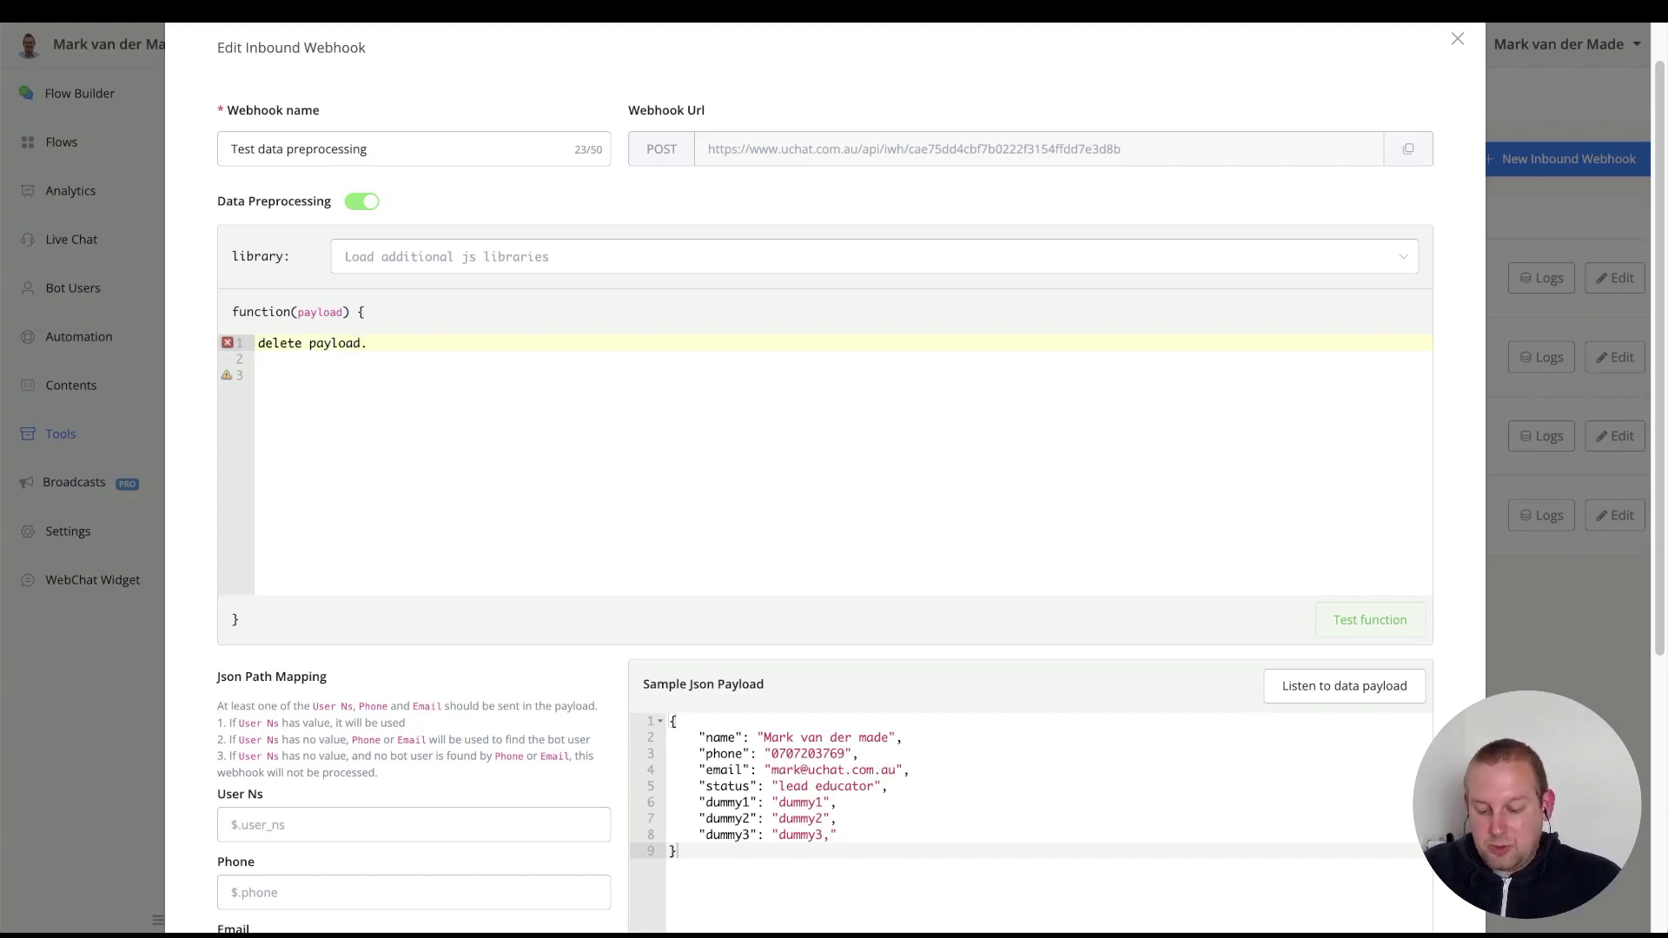
{"action": "type", "text": "dummy1"}
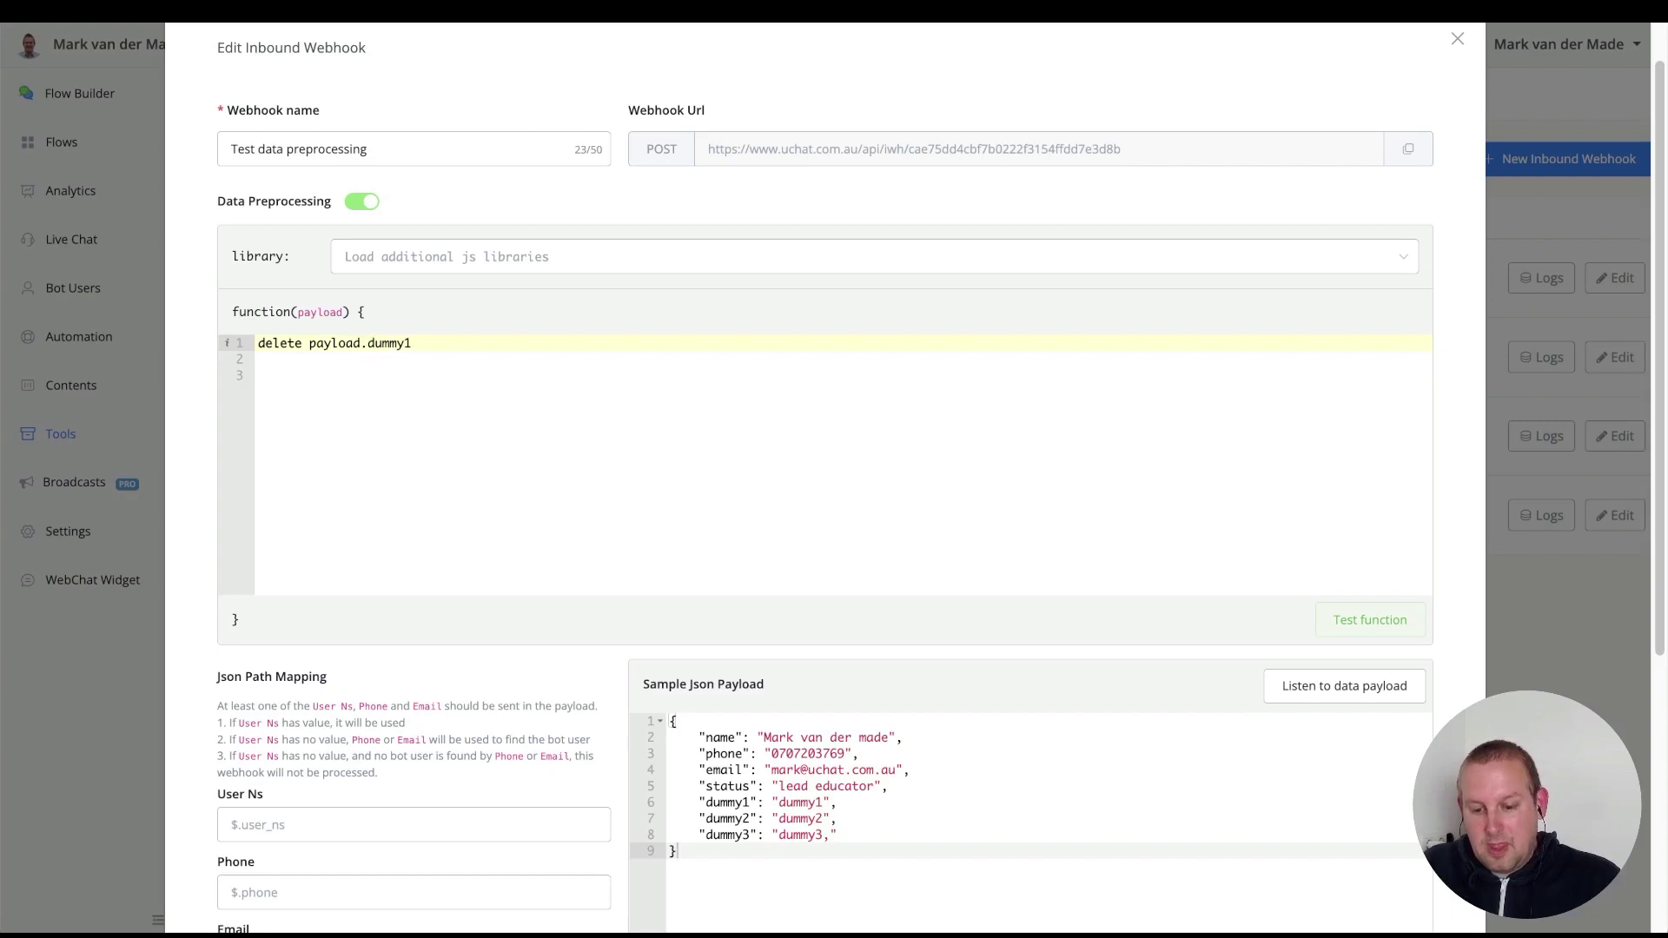
{"action": "key", "text": "Return"}
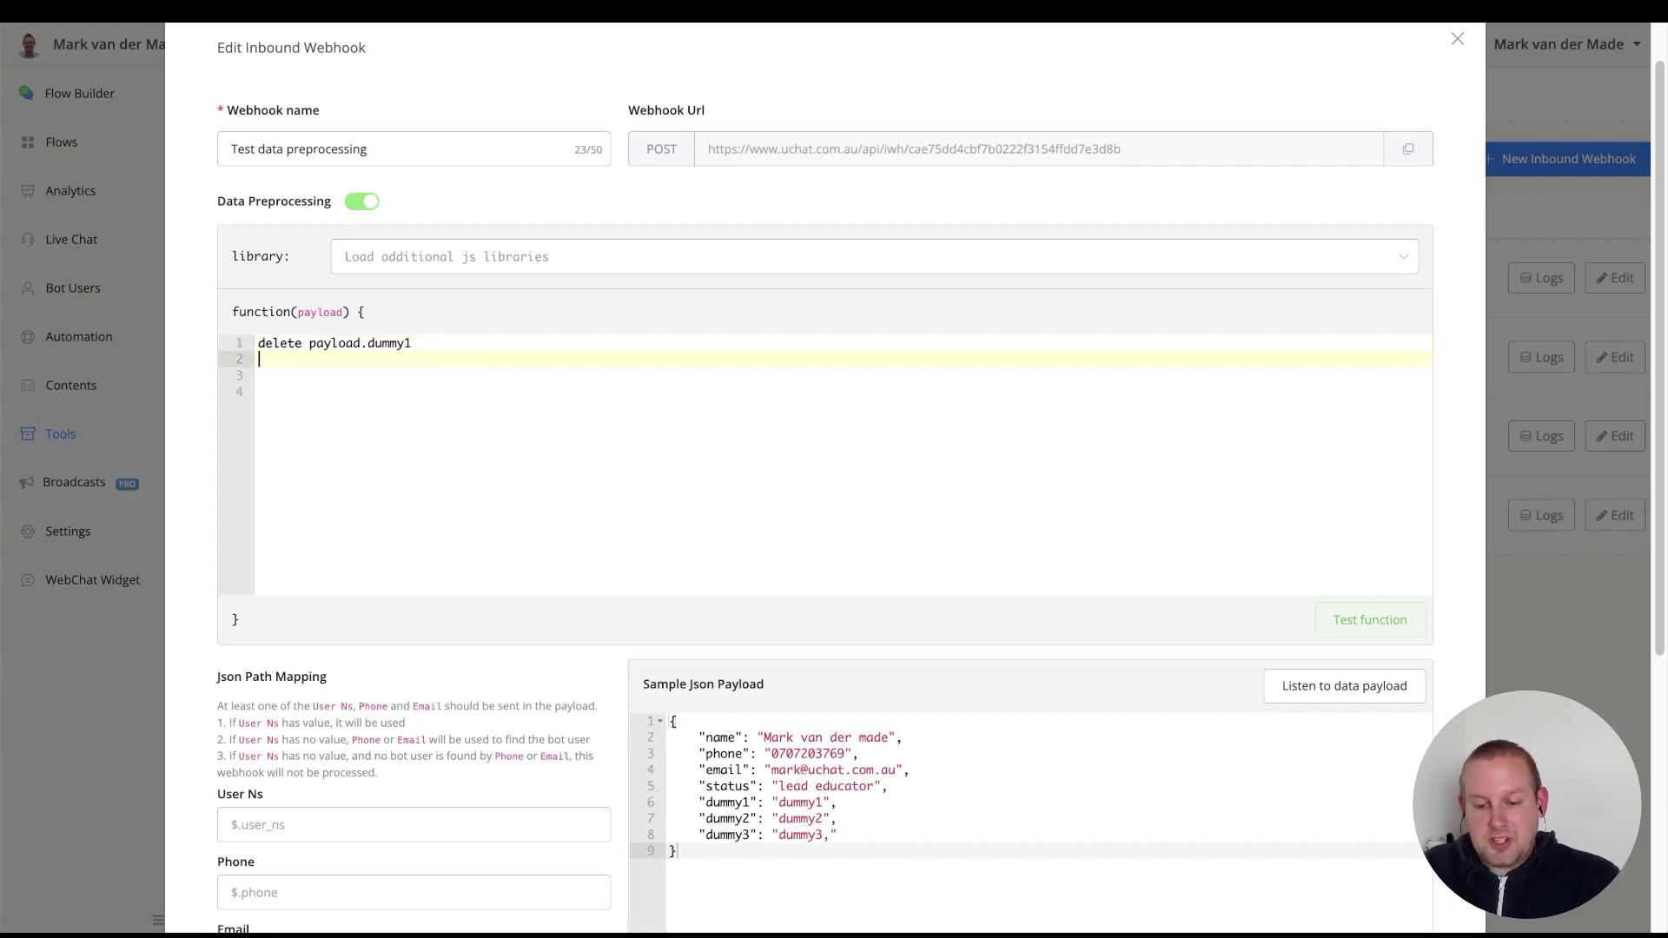
{"action": "key", "text": "Return"}
{"action": "type", "text": "return pa"}
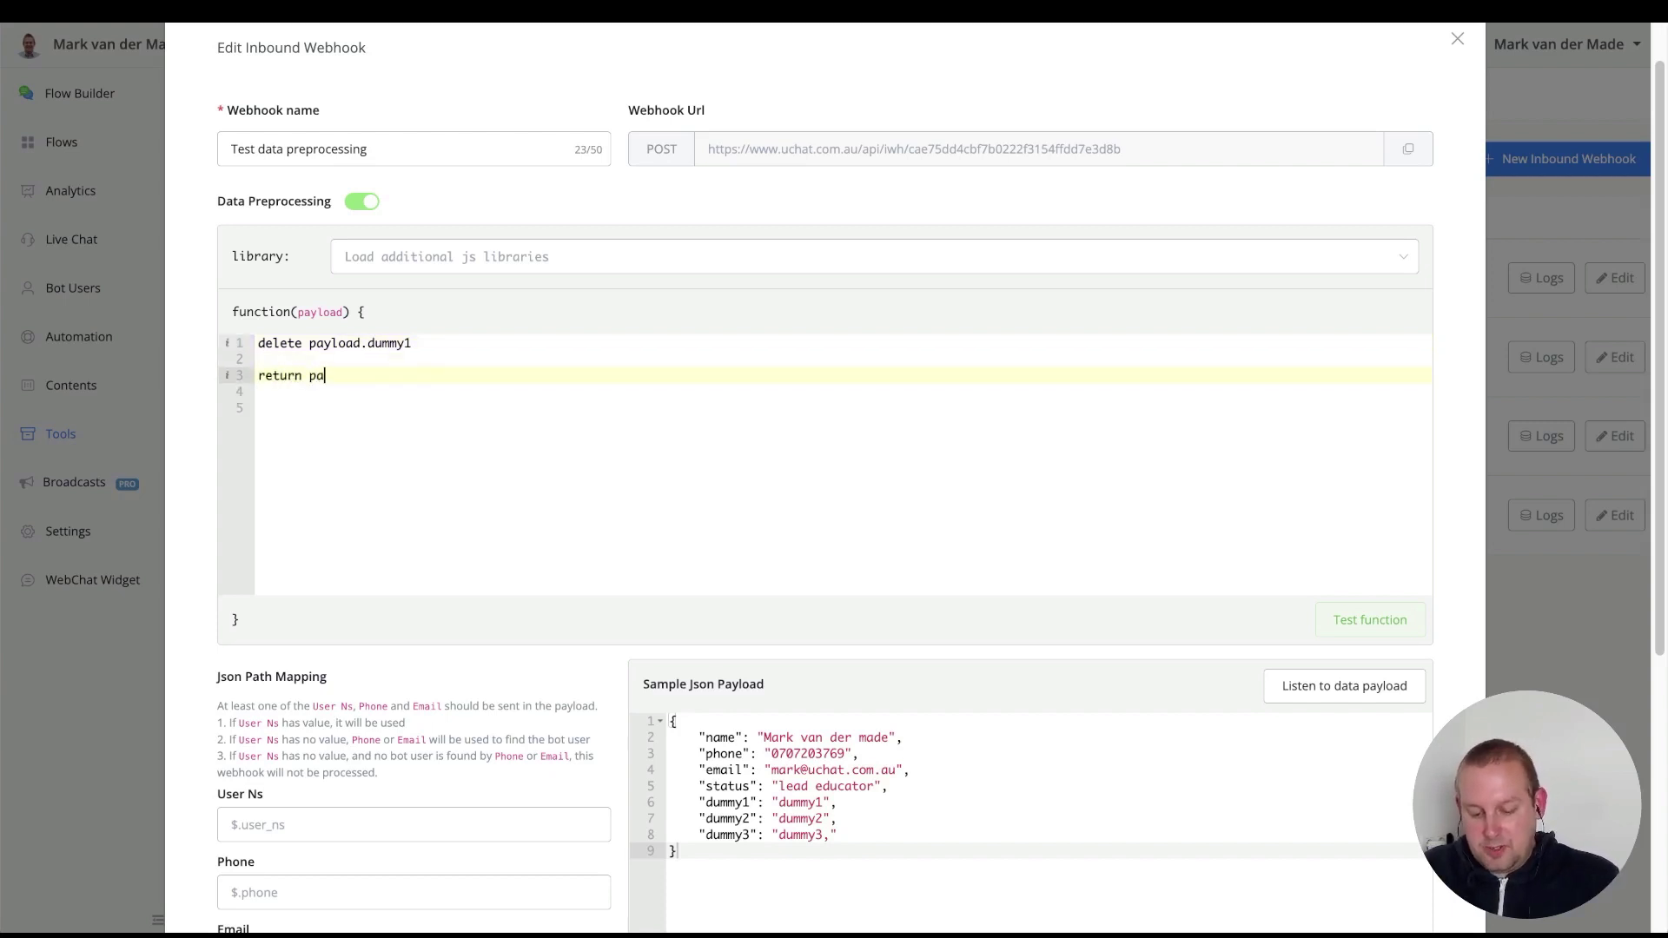
{"action": "type", "text": "yload"}
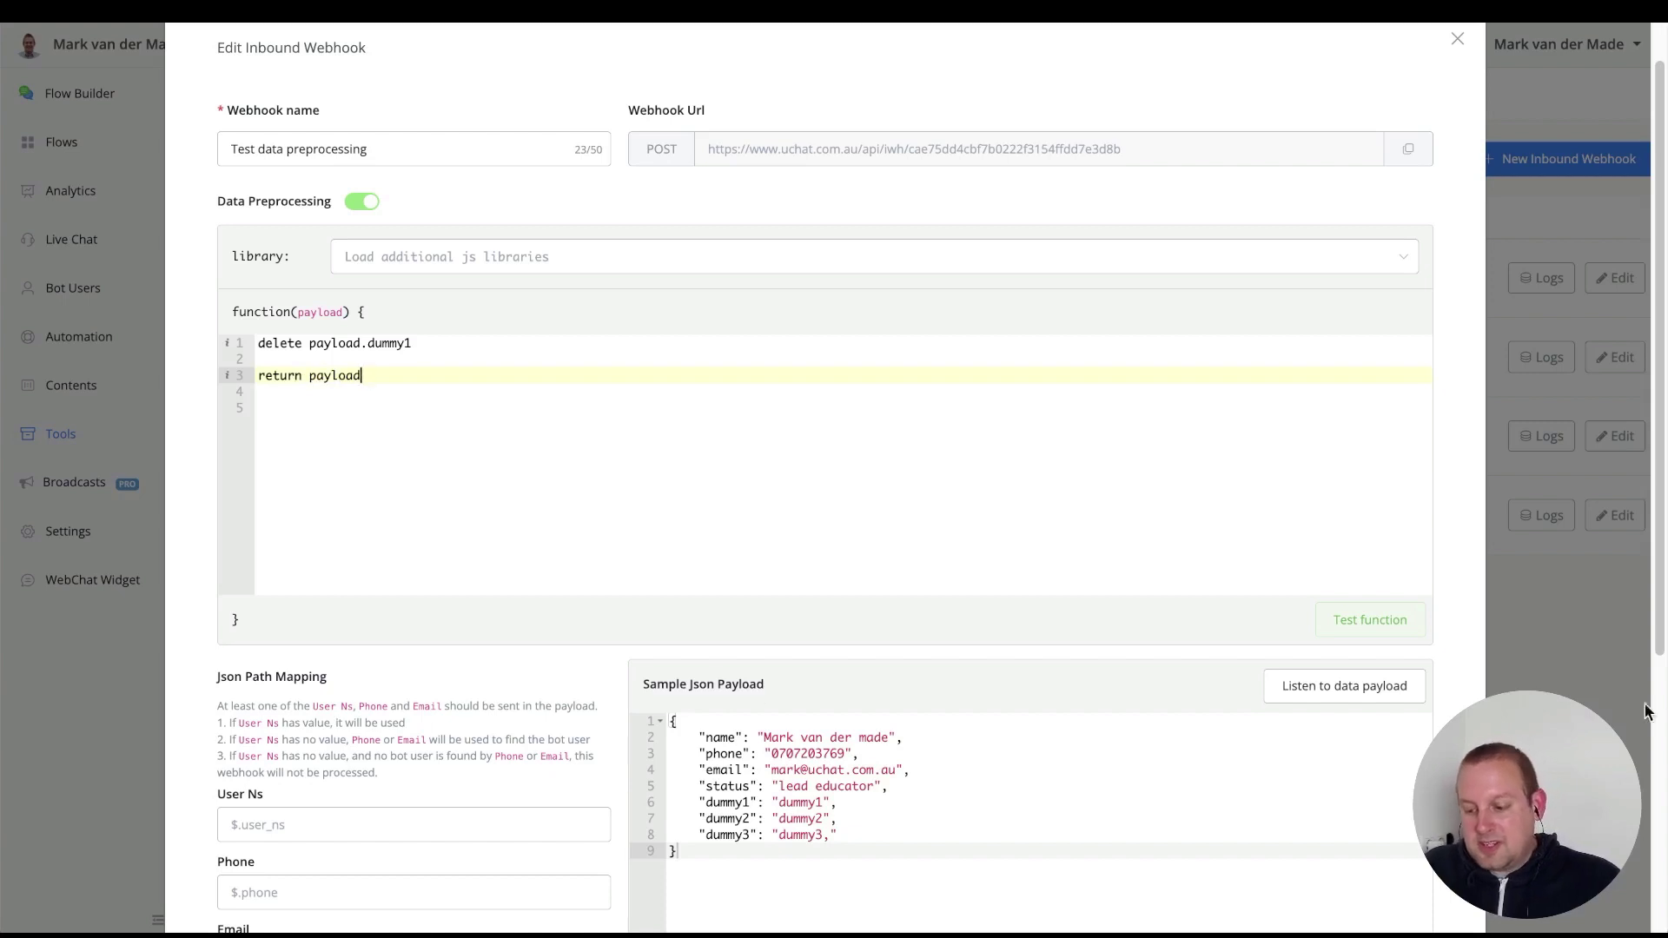
{"action": "left_click", "coordinate": [1349, 622]}
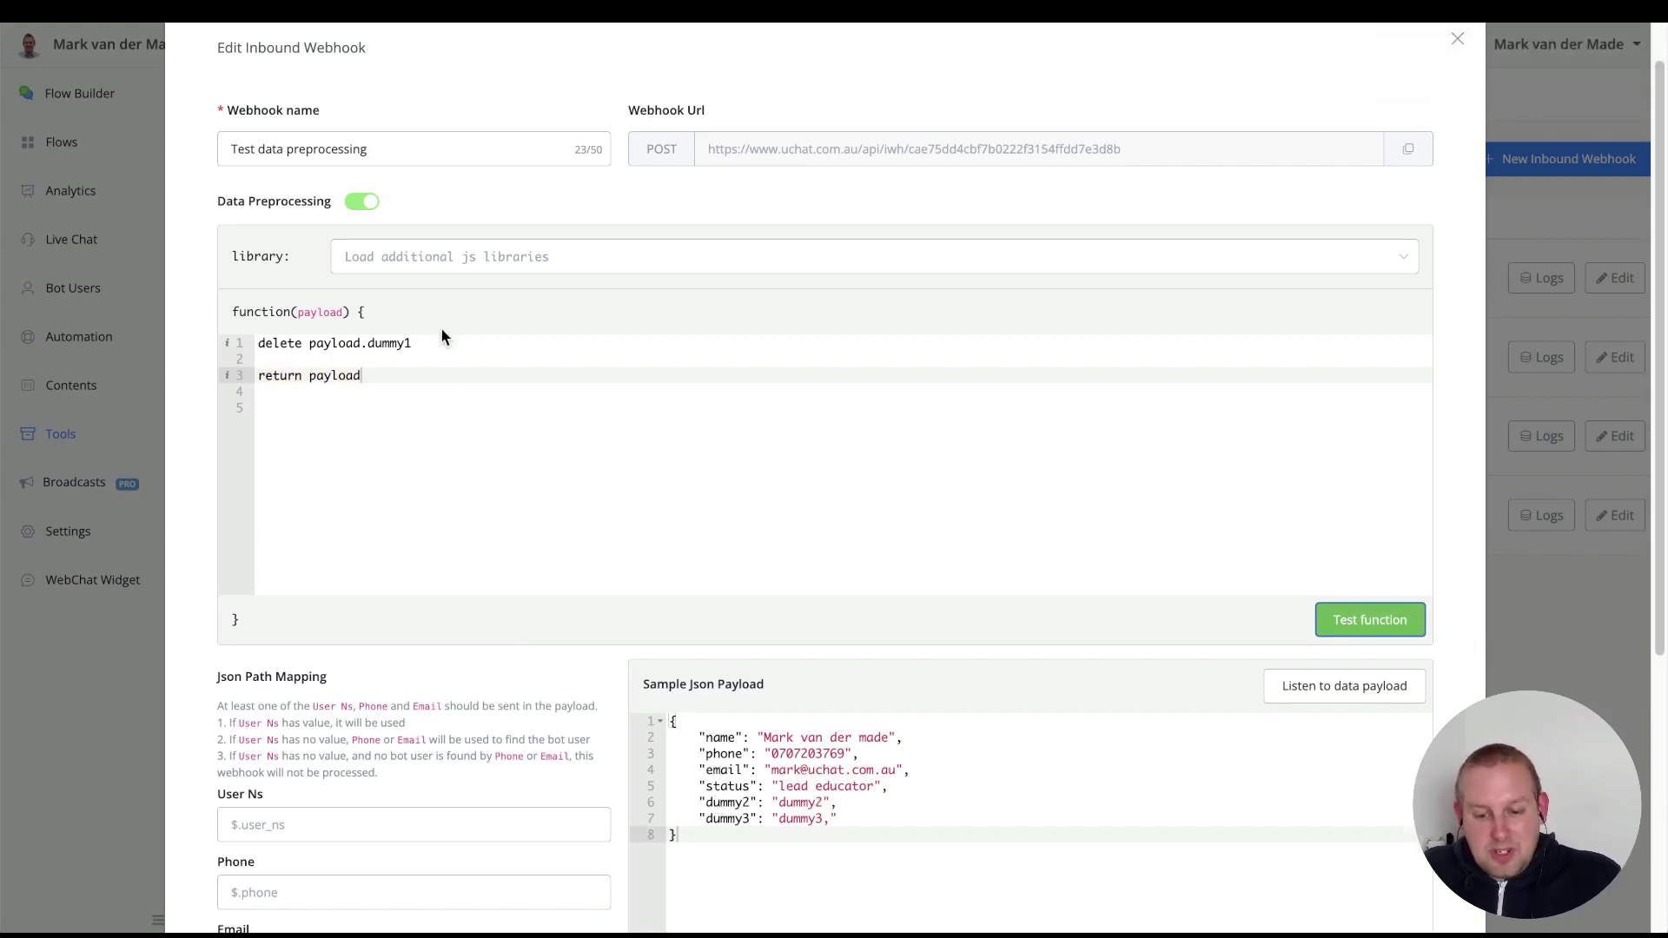
Step: Add 'delete payload.dummy3' as a second line and test, leaving dummy2 as the only dummy field
{"action": "left_click_drag", "start_coordinate": [435, 344], "coordinate": [226, 343]}
{"action": "key", "text": "ctrl+c"}
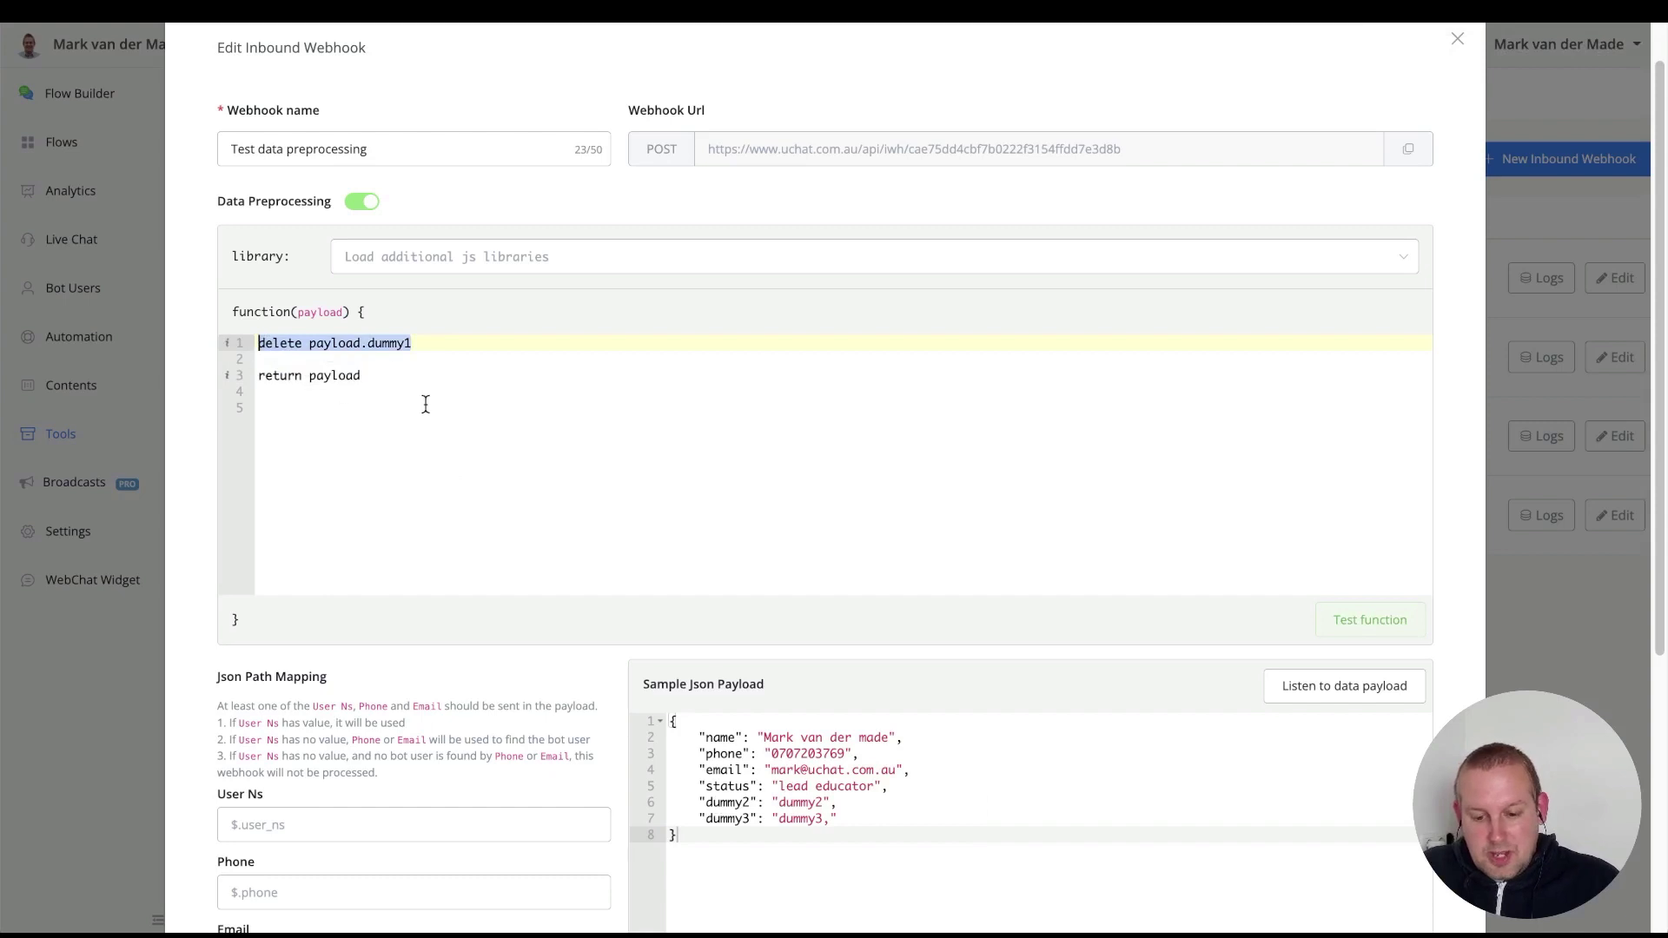
{"action": "left_click", "coordinate": [453, 356]}
{"action": "left_click", "coordinate": [450, 345]}
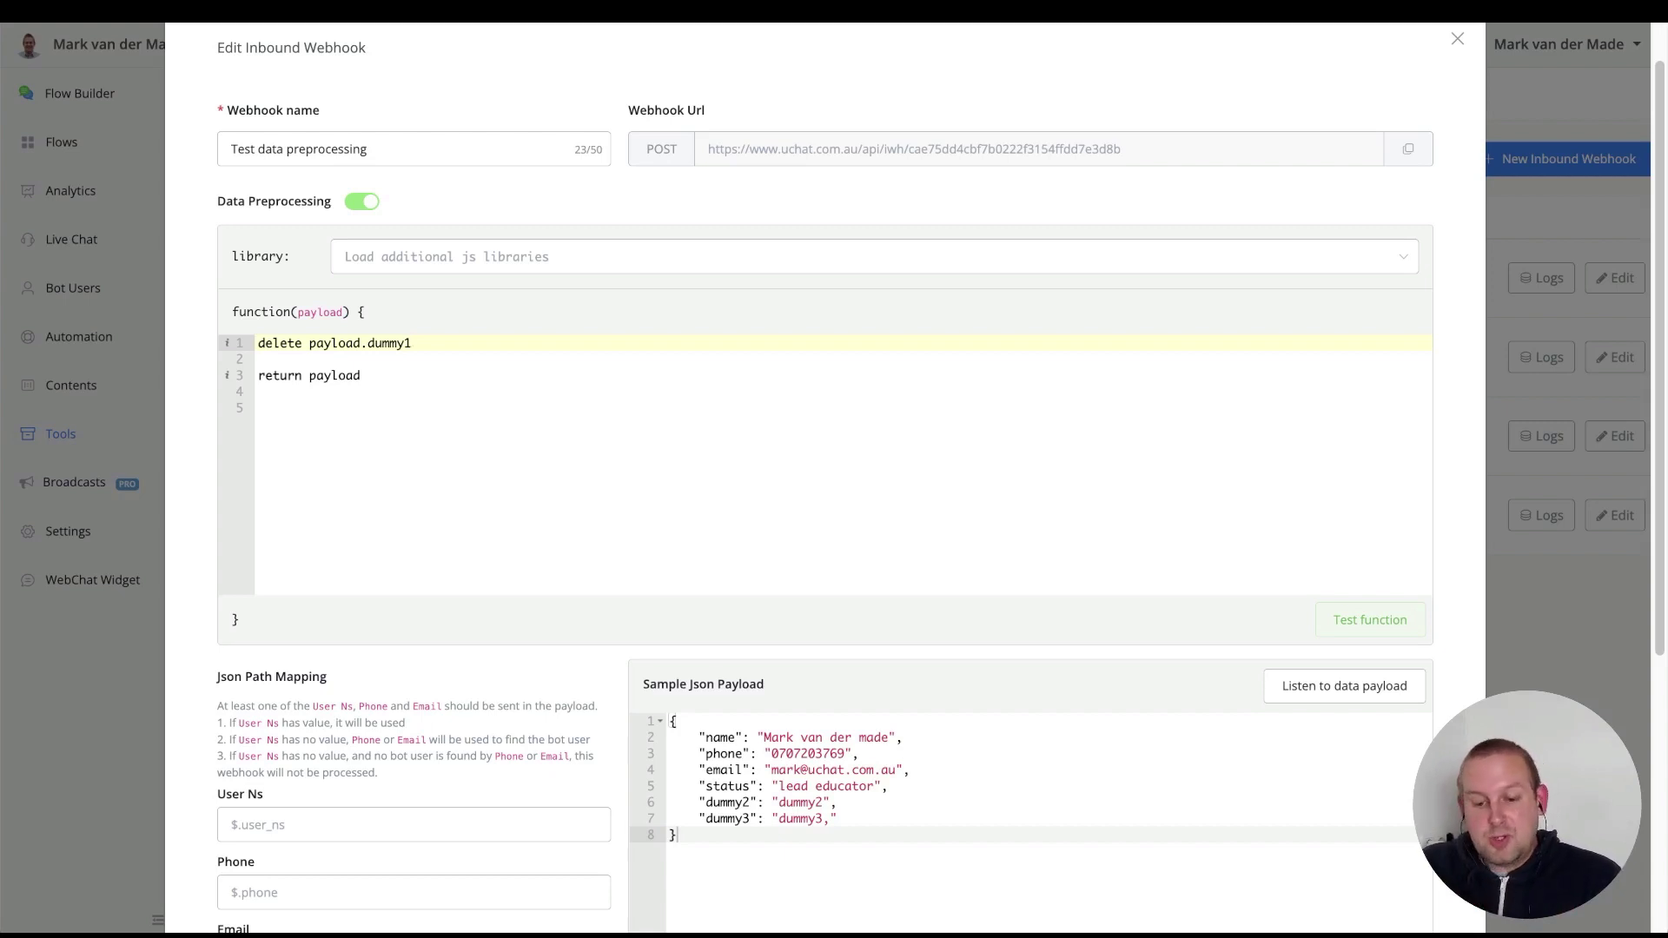
{"action": "type", "text": ";"}
{"action": "key", "text": "Return"}
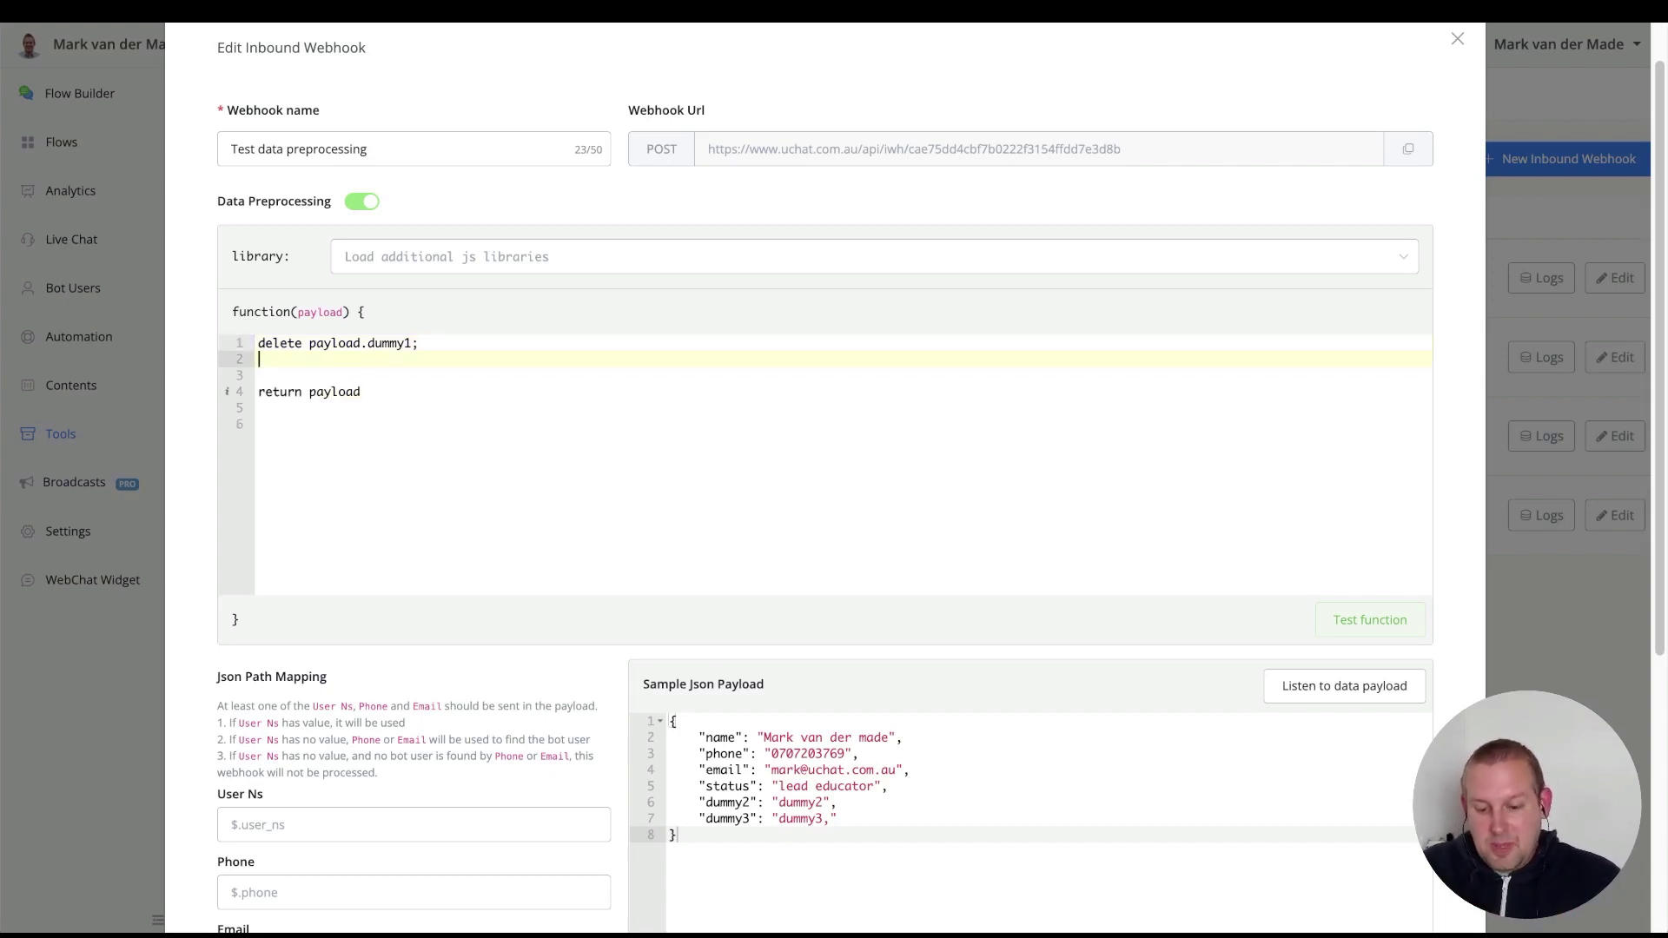
{"action": "key", "text": "ctrl+v"}
{"action": "type", "text": "3"}
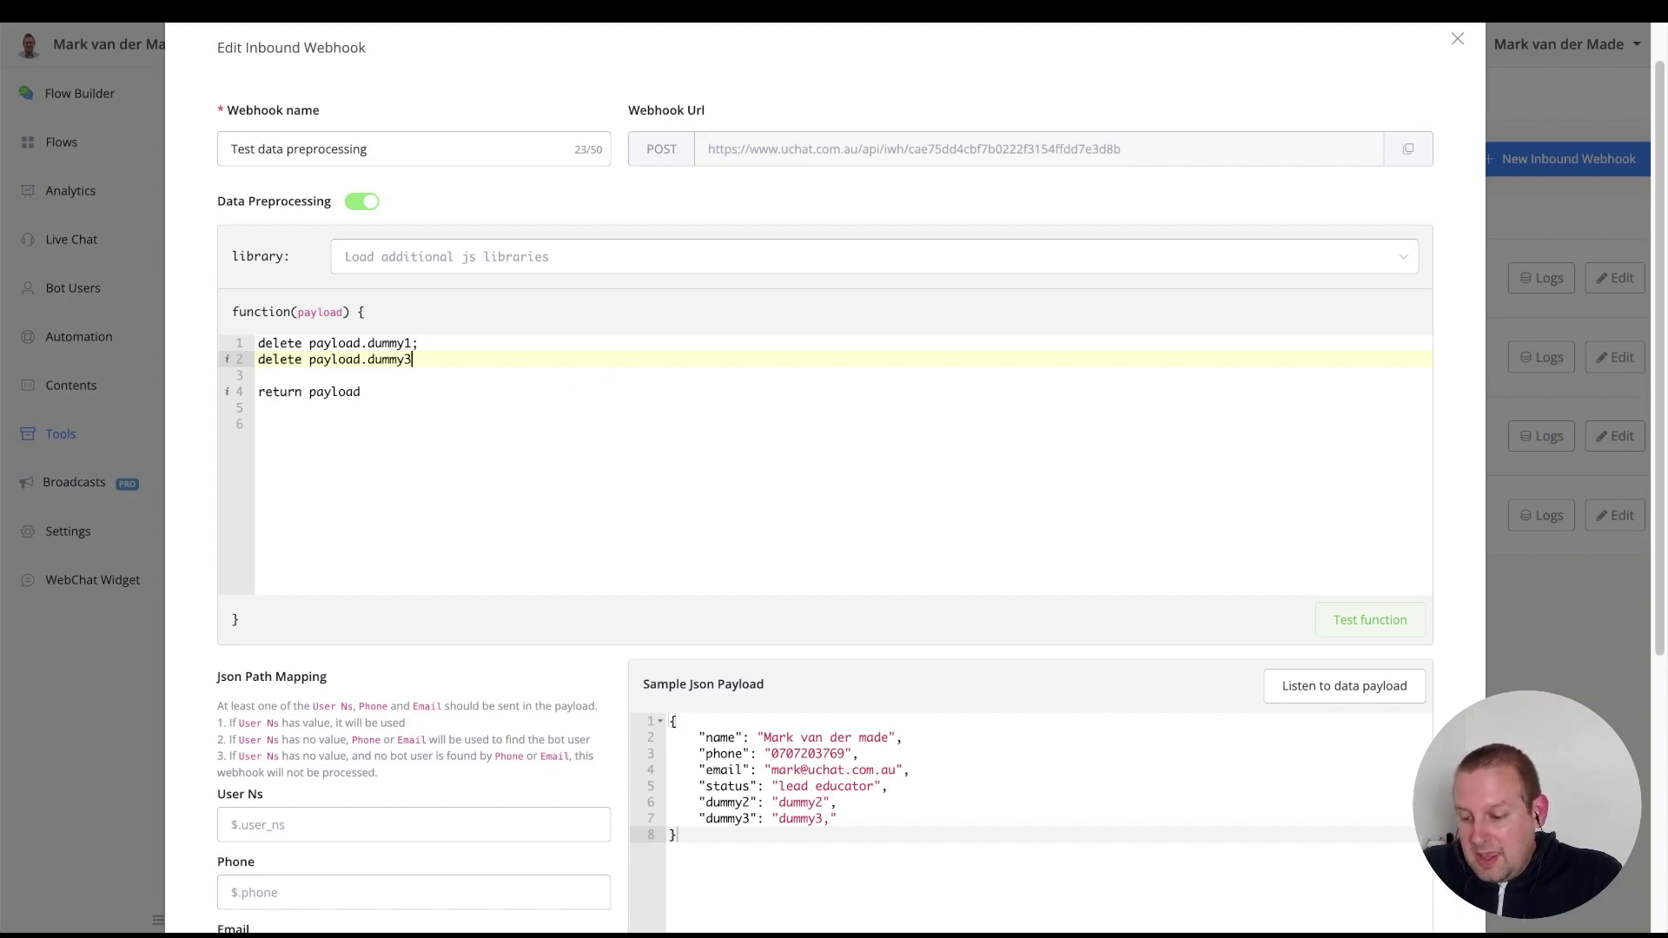
{"action": "left_click", "coordinate": [1374, 623]}
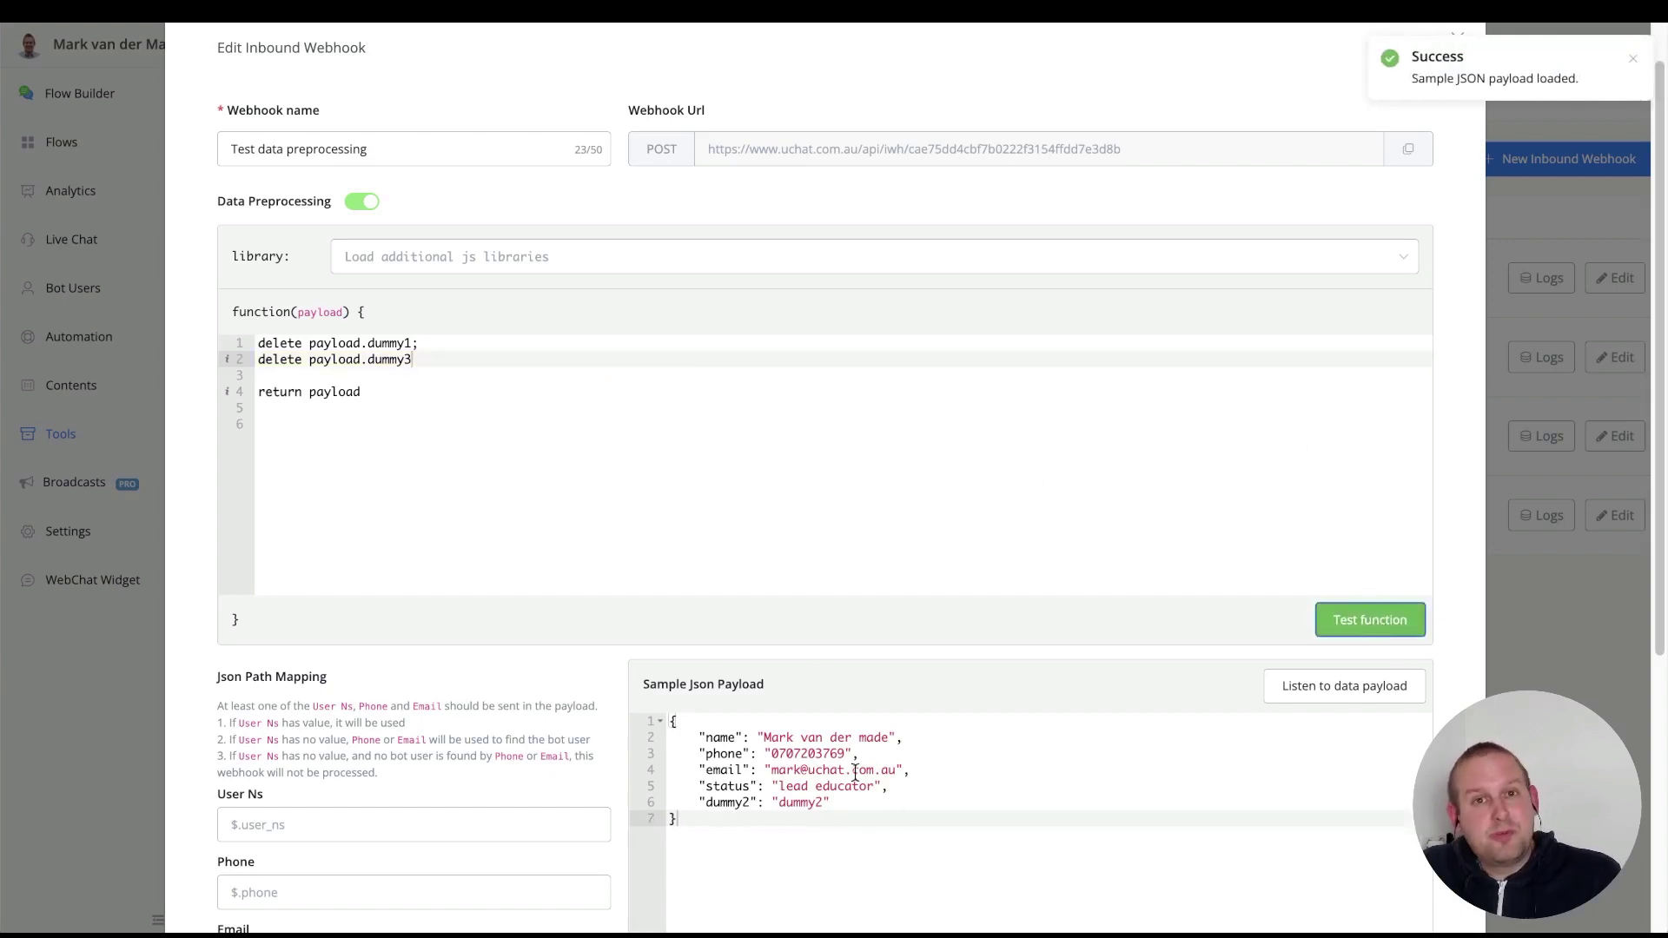
Step: End the dummy3 line with ';', add 'delete payload.email;' as line 3, and test it
{"action": "left_click", "coordinate": [440, 368]}
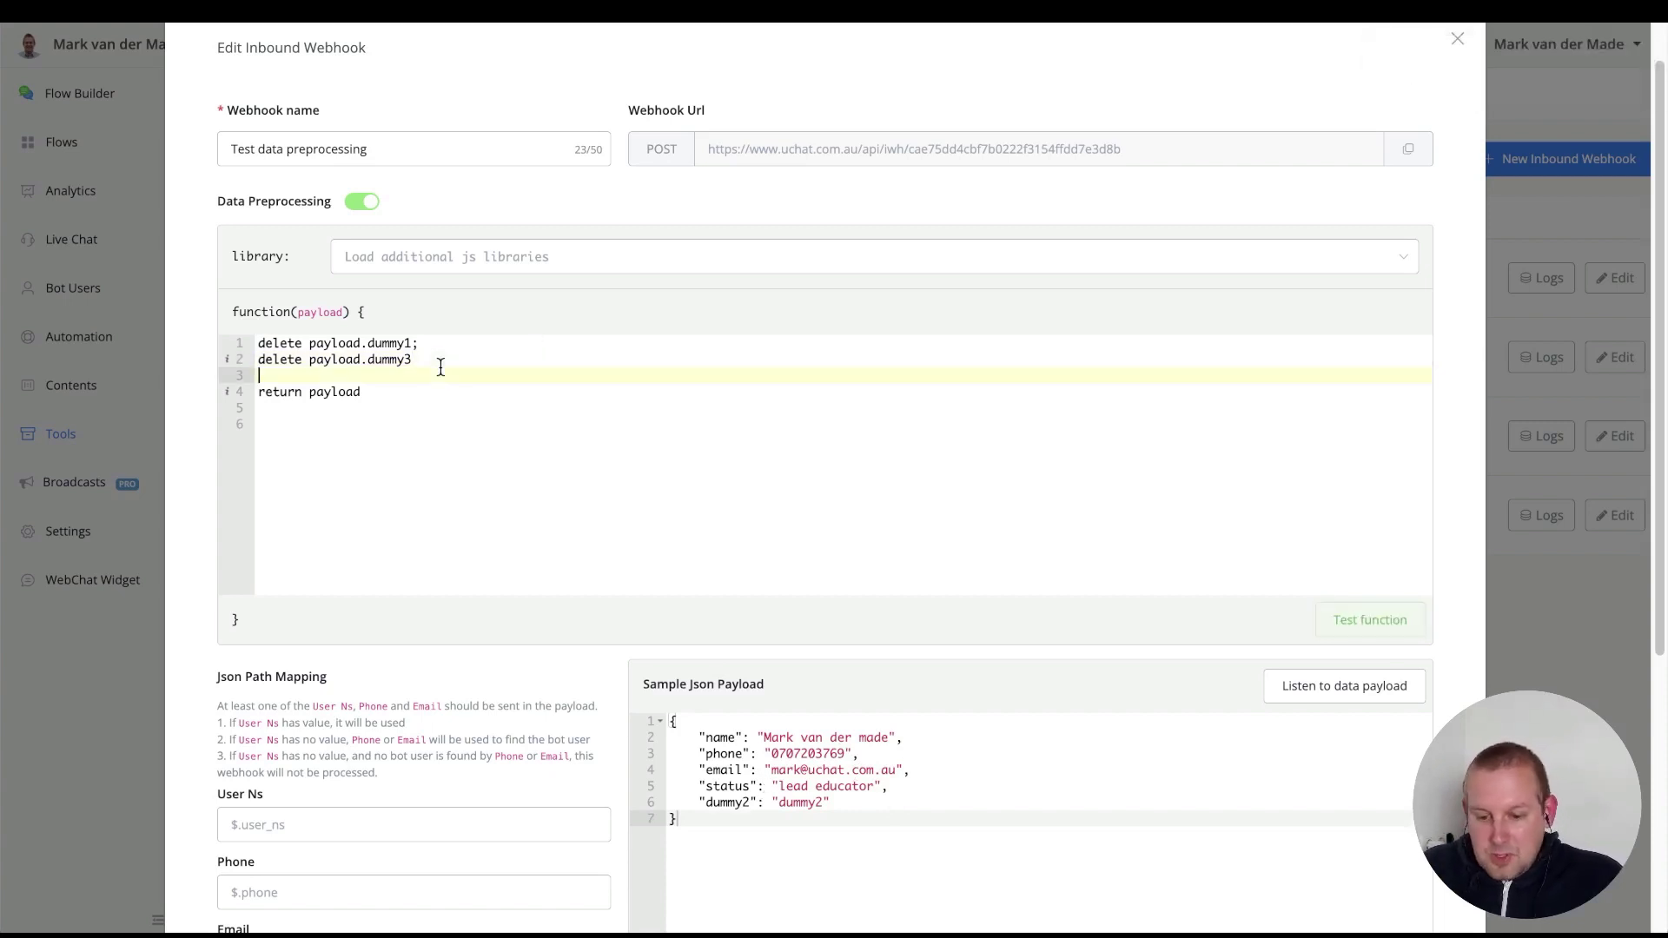
{"action": "left_click", "coordinate": [433, 359]}
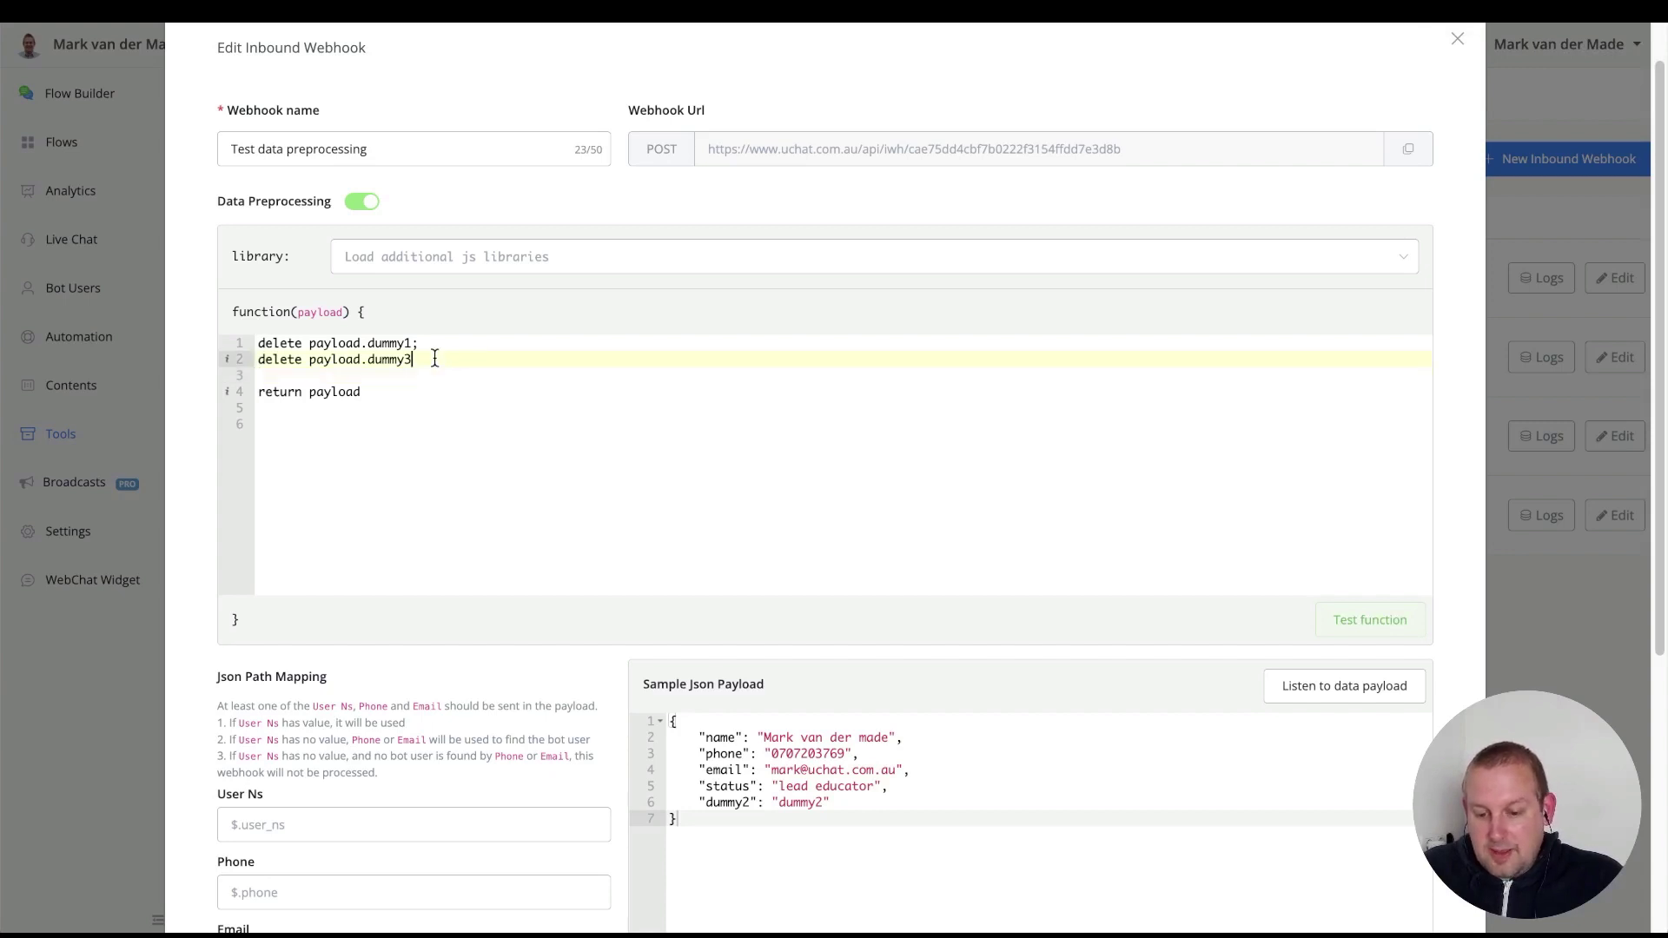
{"action": "type", "text": ";"}
{"action": "left_click", "coordinate": [261, 375]}
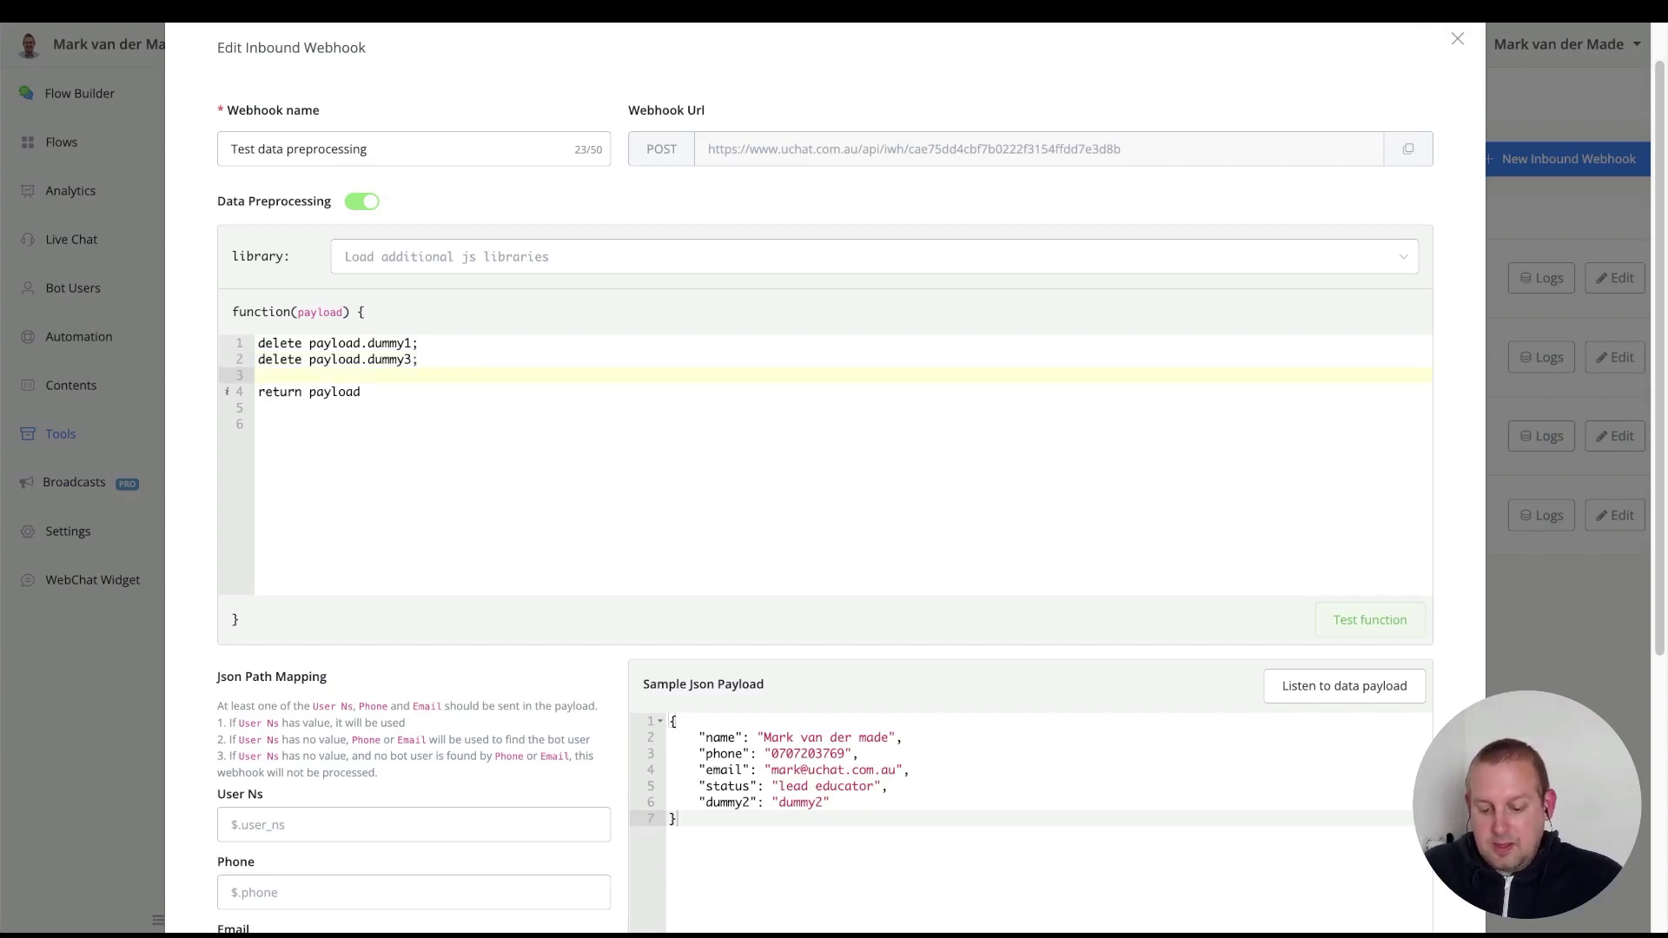
{"action": "type", "text": "delete payload."}
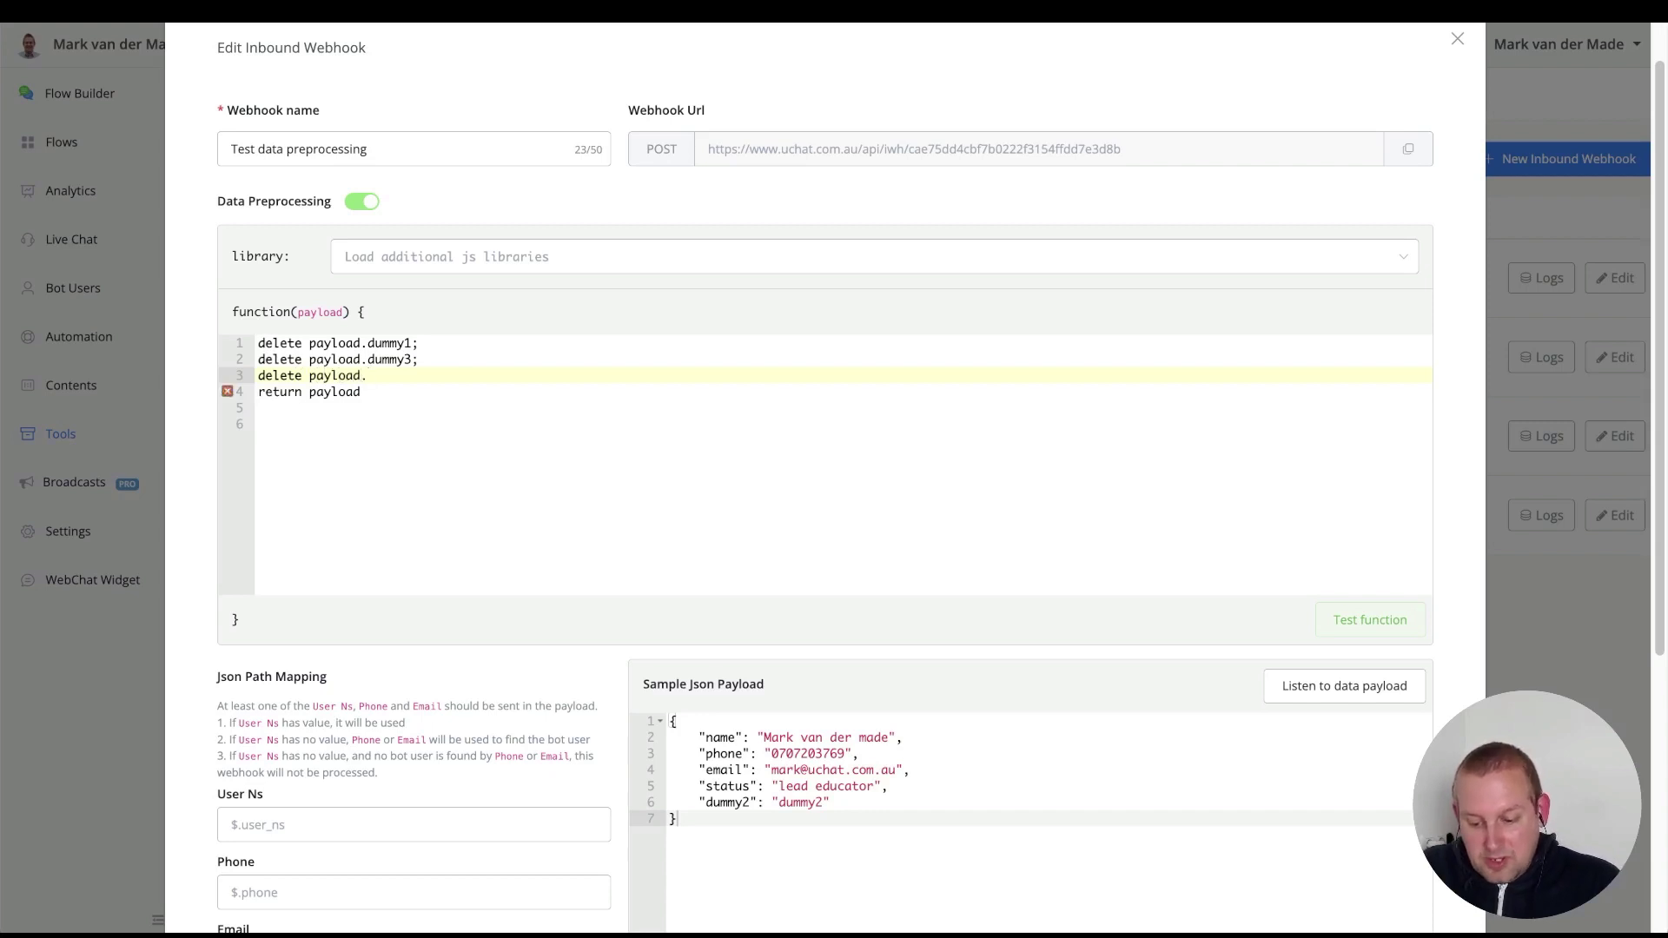
{"action": "type", "text": "email"}
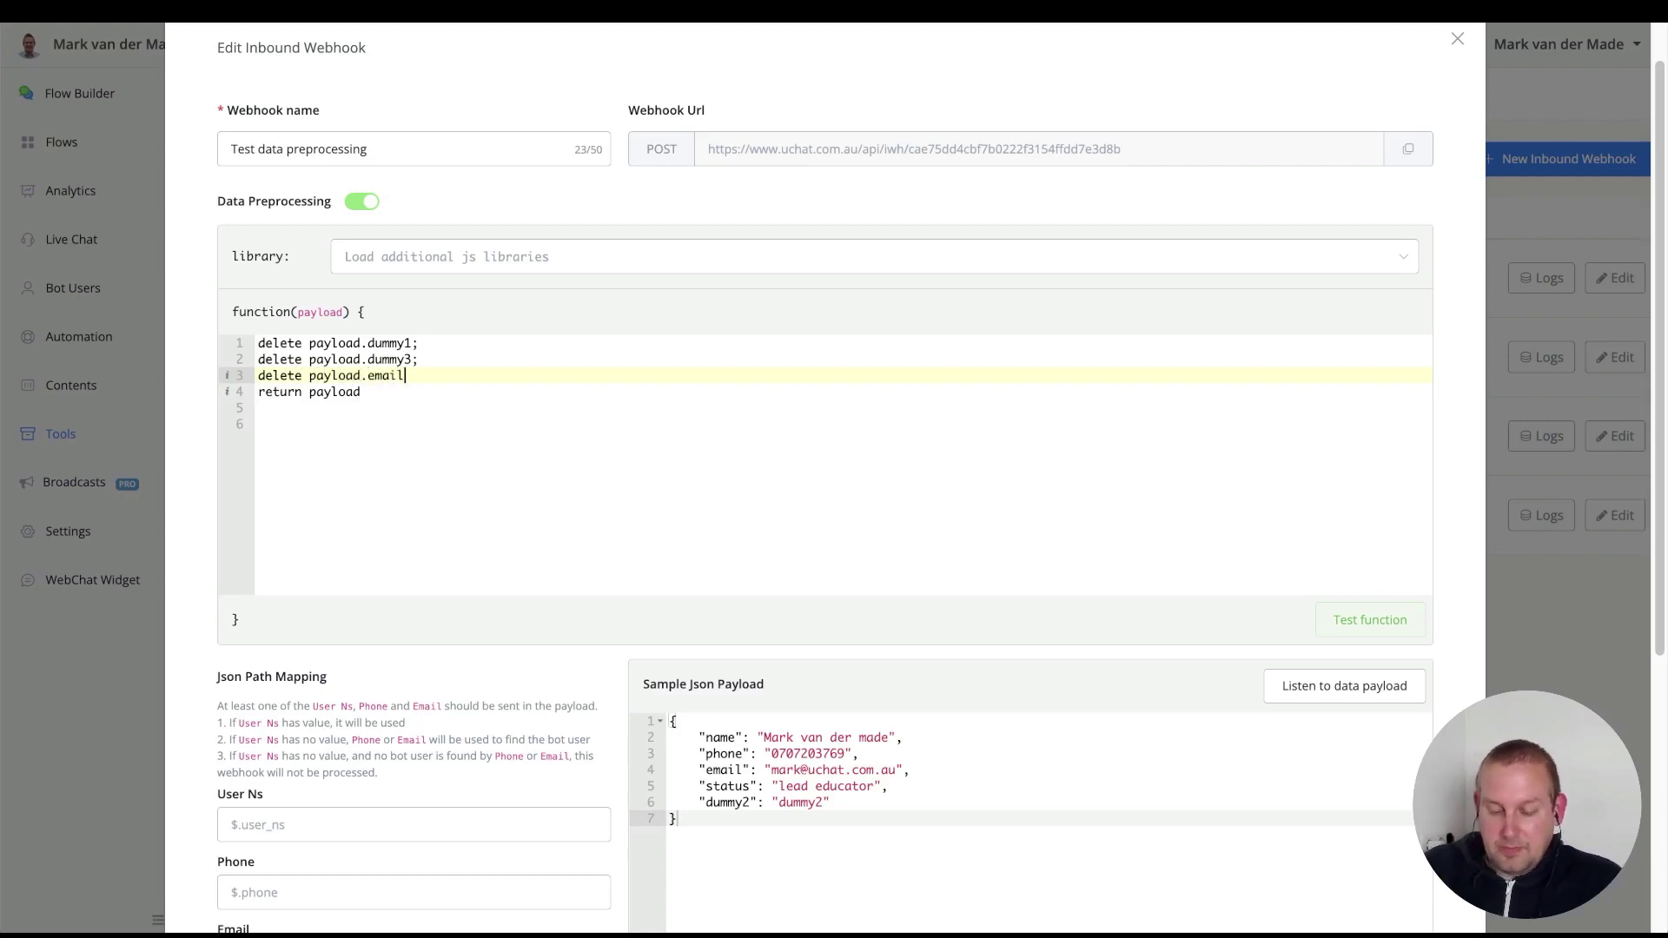
{"action": "type", "text": ";"}
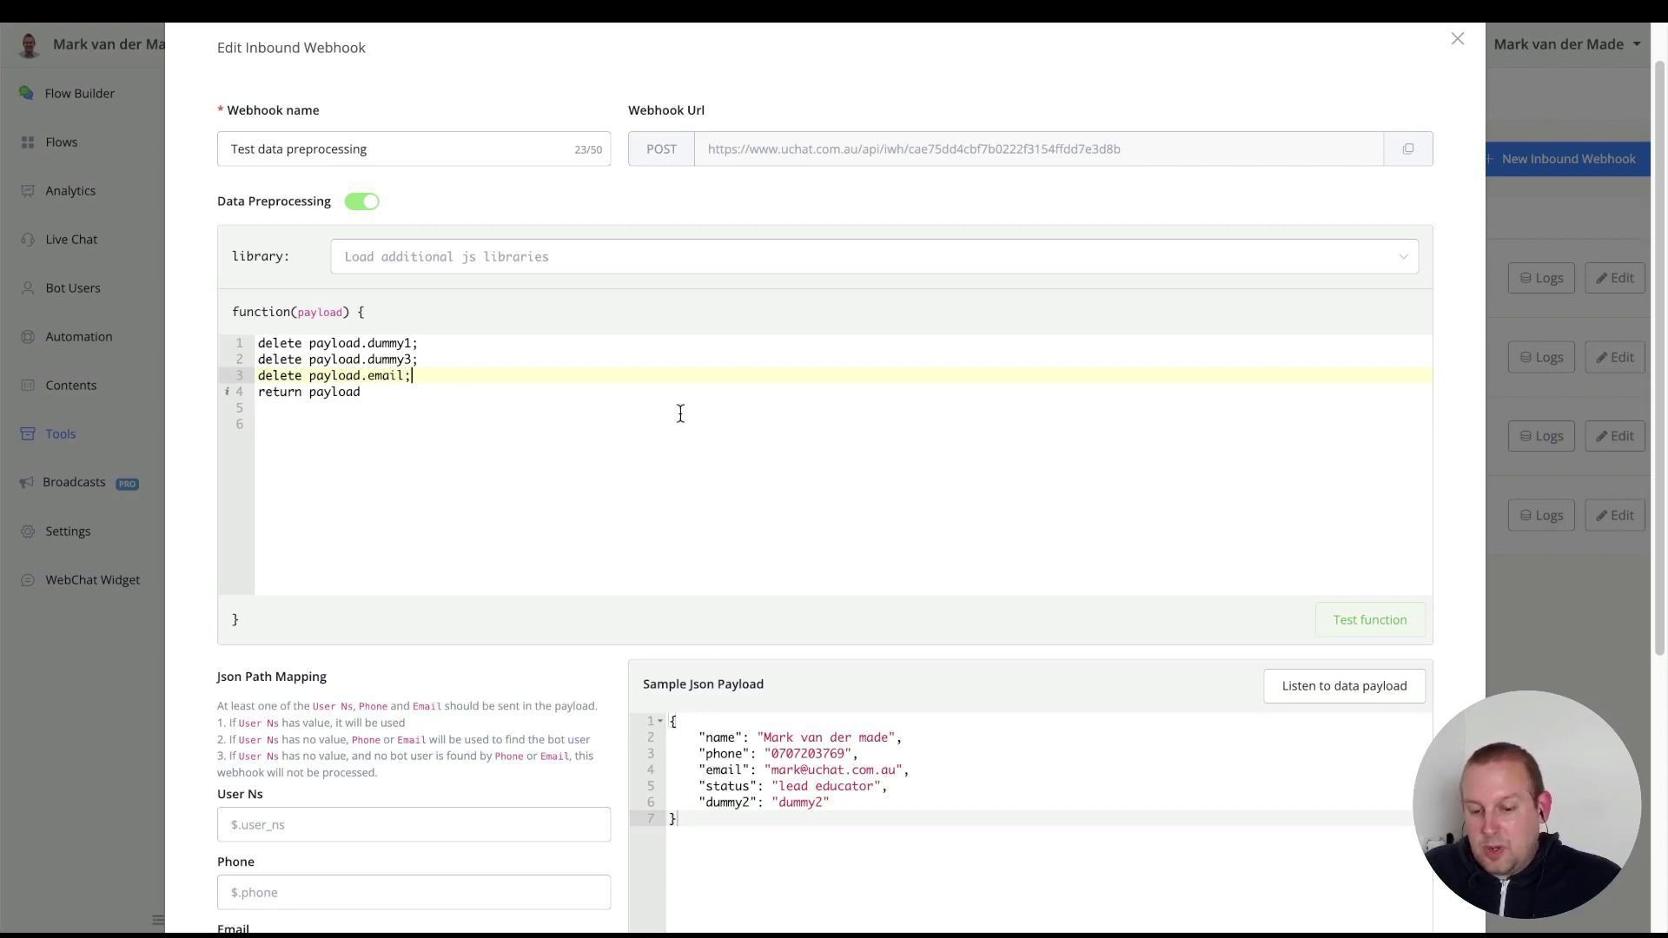
{"action": "left_click", "coordinate": [1357, 617]}
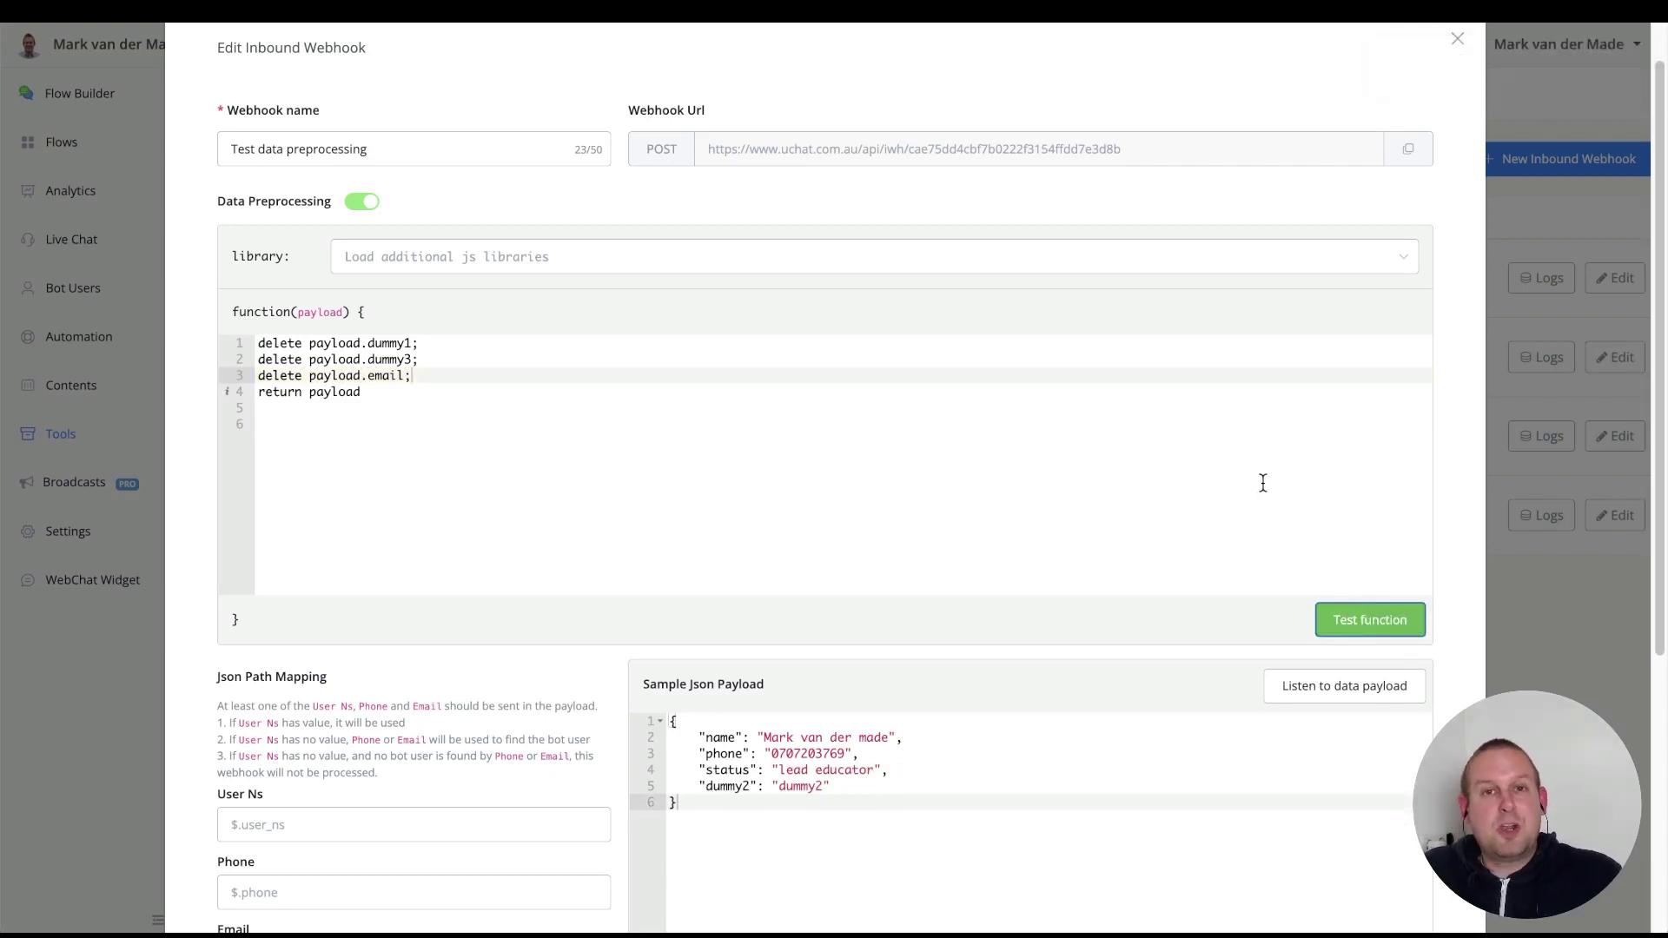
{"action": "scroll", "coordinate": [1221, 495], "scroll_direction": "down", "scroll_amount": 1}
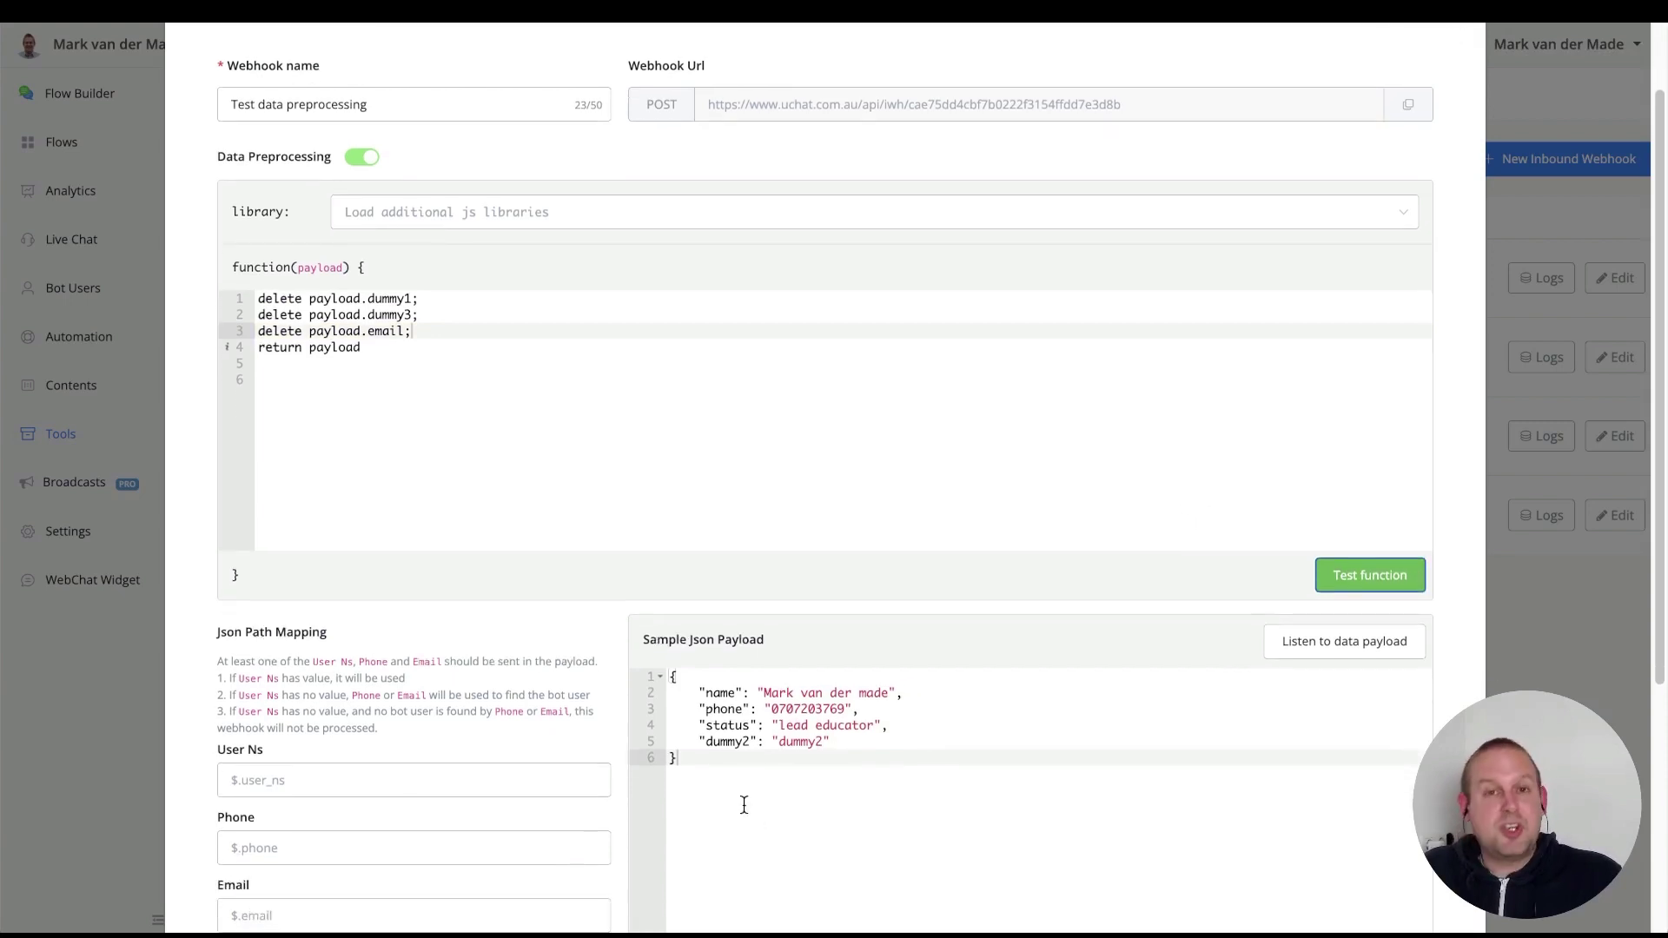
{"action": "scroll", "coordinate": [797, 722], "scroll_direction": "down", "scroll_amount": 2}
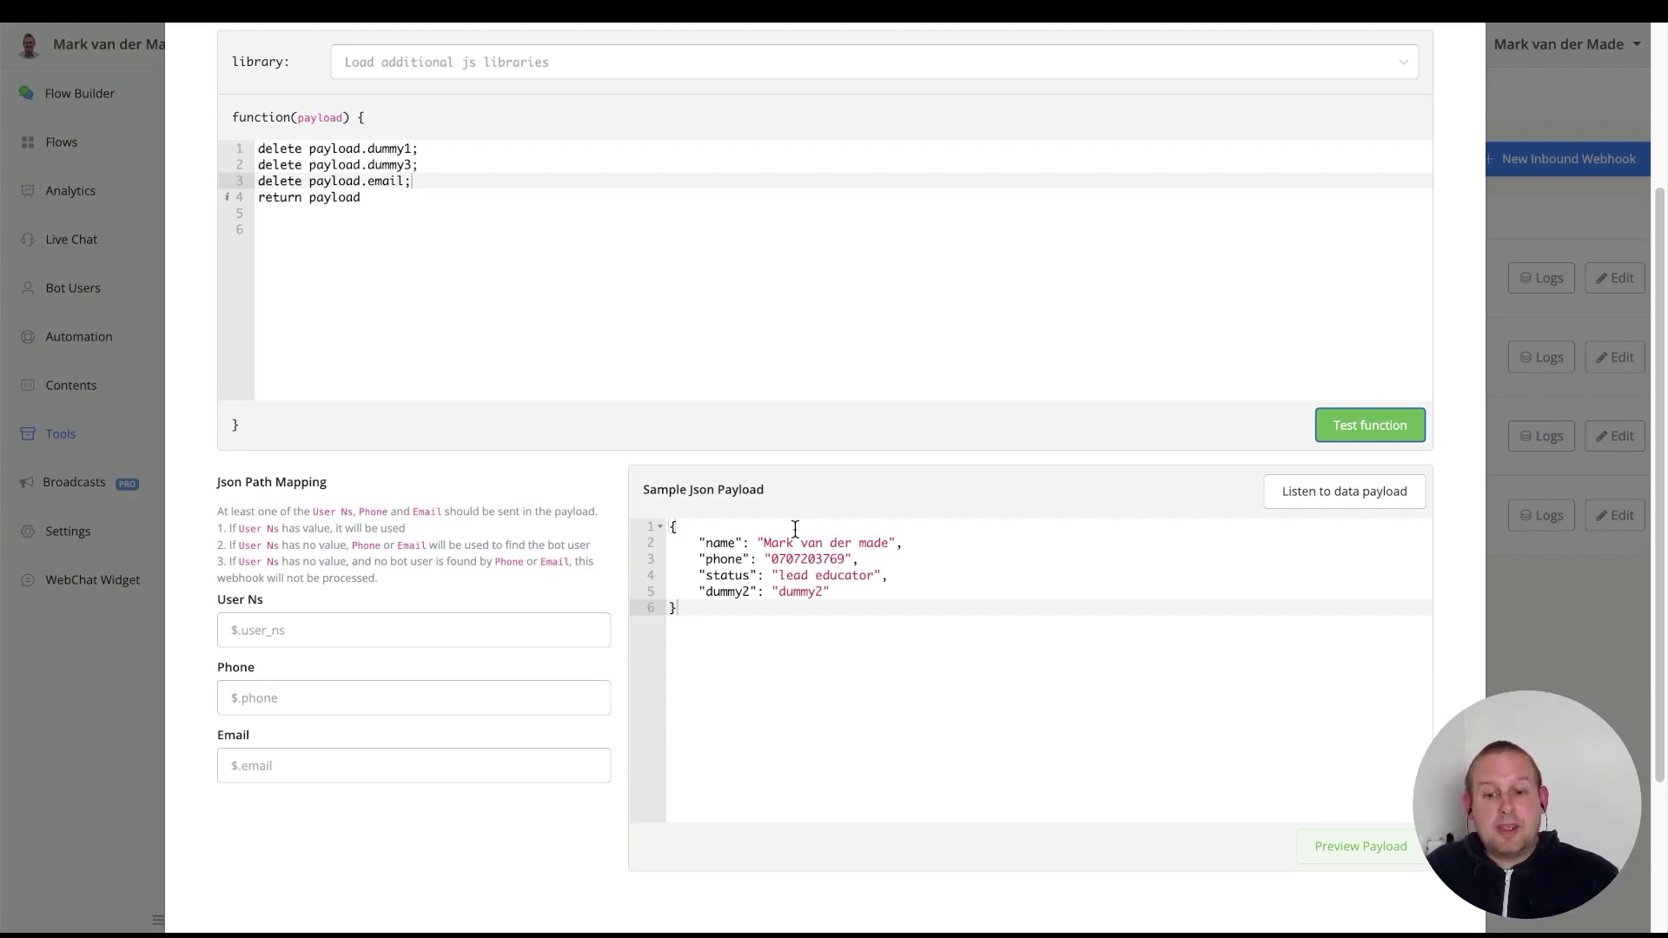
{"action": "scroll", "coordinate": [680, 518], "scroll_direction": "up", "scroll_amount": 2}
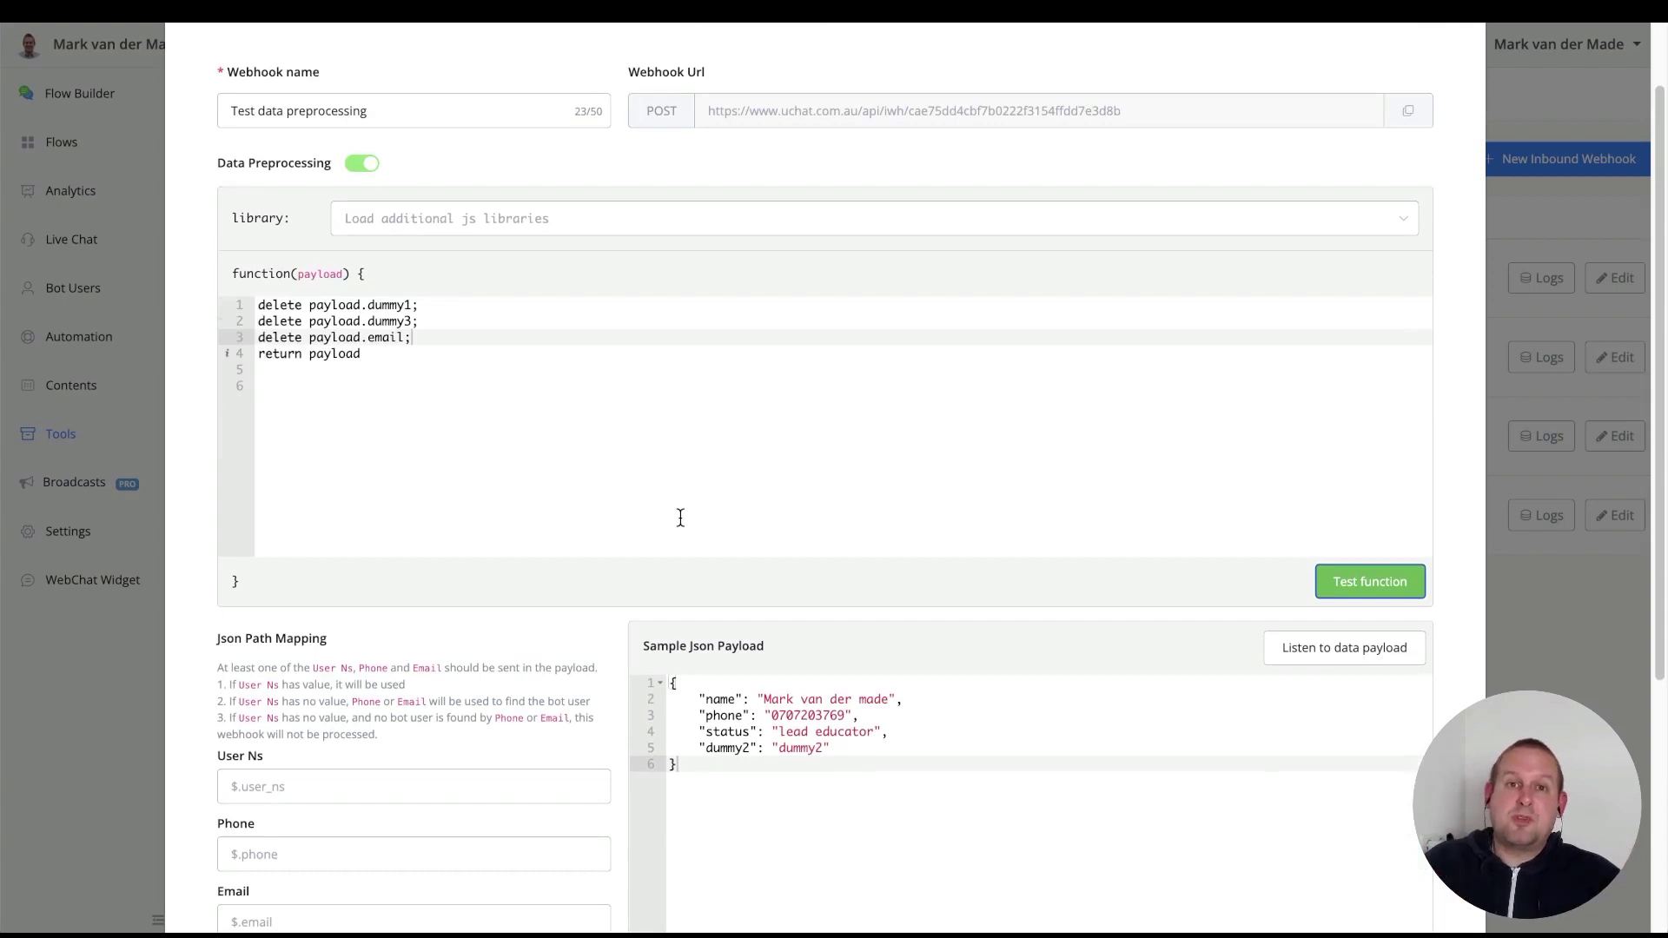